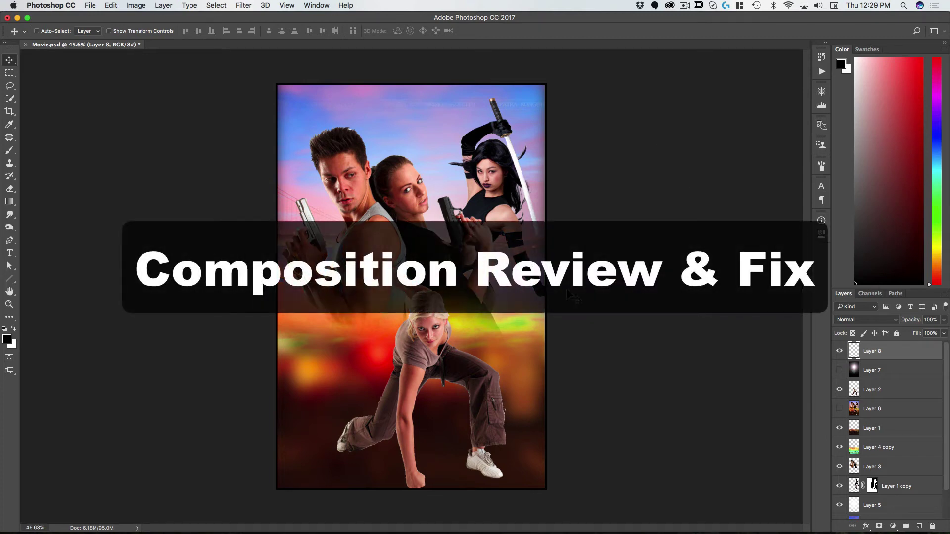
Toggle each layer off and on to check the sky, Layer 5, figures, glow and Layer 1.
{"action": "key", "text": "space"}
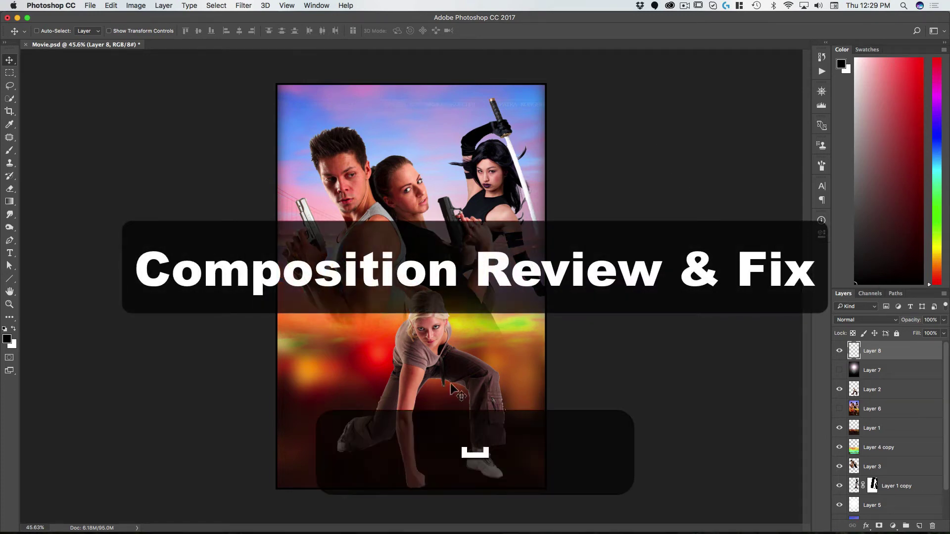
{"action": "scroll", "coordinate": [899, 328], "scroll_direction": "down", "scroll_amount": 2}
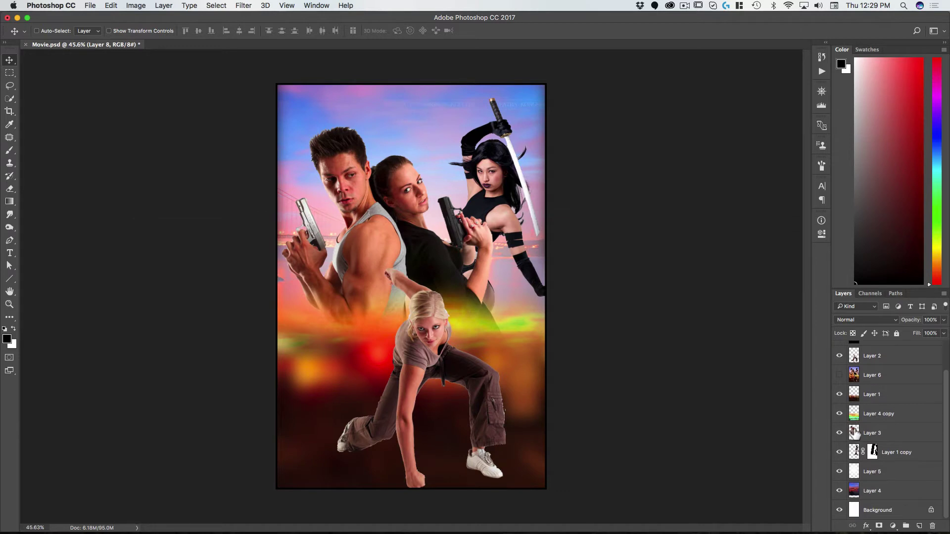
{"action": "left_click", "coordinate": [839, 491]}
{"action": "left_click", "coordinate": [839, 491]}
{"action": "left_click", "coordinate": [839, 472]}
{"action": "left_click", "coordinate": [839, 472]}
{"action": "left_click", "coordinate": [839, 452]}
{"action": "left_click", "coordinate": [839, 452]}
{"action": "left_click", "coordinate": [839, 452]}
{"action": "left_click", "coordinate": [839, 452]}
{"action": "left_click", "coordinate": [839, 433]}
{"action": "left_click", "coordinate": [839, 433]}
{"action": "left_click", "coordinate": [841, 415]}
{"action": "left_click", "coordinate": [841, 415]}
{"action": "left_click", "coordinate": [839, 394]}
{"action": "left_click", "coordinate": [839, 395]}
{"action": "scroll", "coordinate": [840, 391], "scroll_direction": "up", "scroll_amount": 2}
{"action": "left_click", "coordinate": [839, 390]}
{"action": "left_click", "coordinate": [840, 390]}
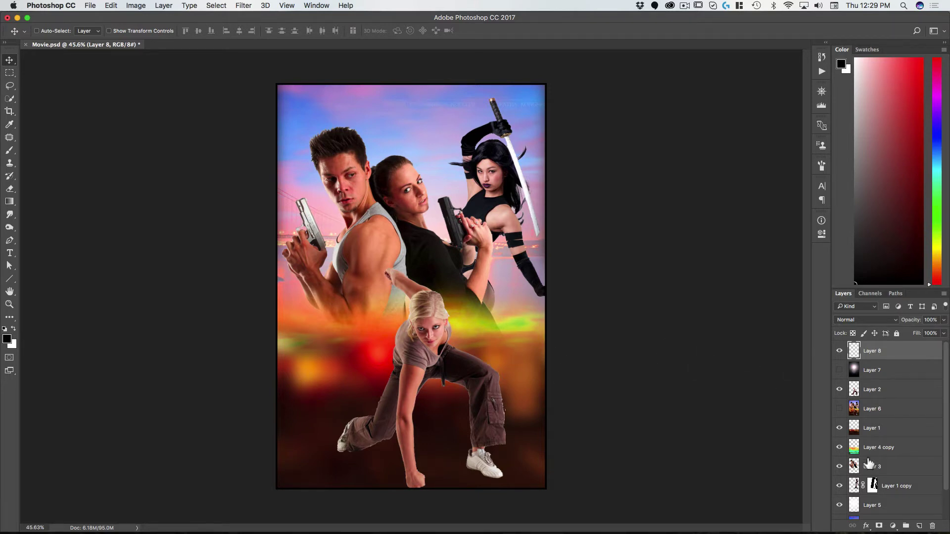
{"action": "scroll", "coordinate": [869, 465], "scroll_direction": "down", "scroll_amount": 2}
Move the man and dark-haired woman up and enlarge them from their centre.
{"action": "left_click", "coordinate": [875, 433]}
{"action": "left_click_drag", "start_coordinate": [356, 236], "coordinate": [381, 205]}
{"action": "key", "text": "super+t"}
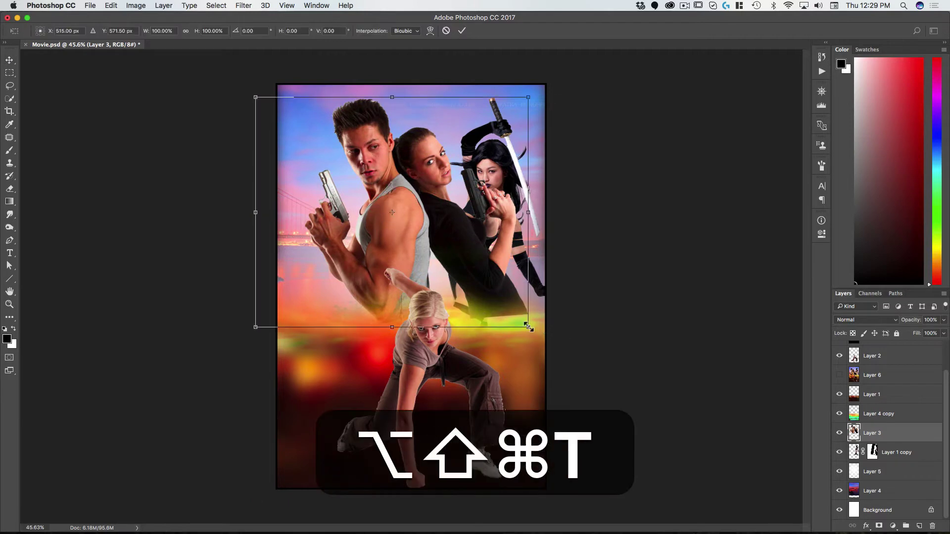
{"action": "left_click_drag", "start_coordinate": [529, 328], "coordinate": [556, 356]}
{"action": "left_click_drag", "start_coordinate": [479, 273], "coordinate": [475, 284]}
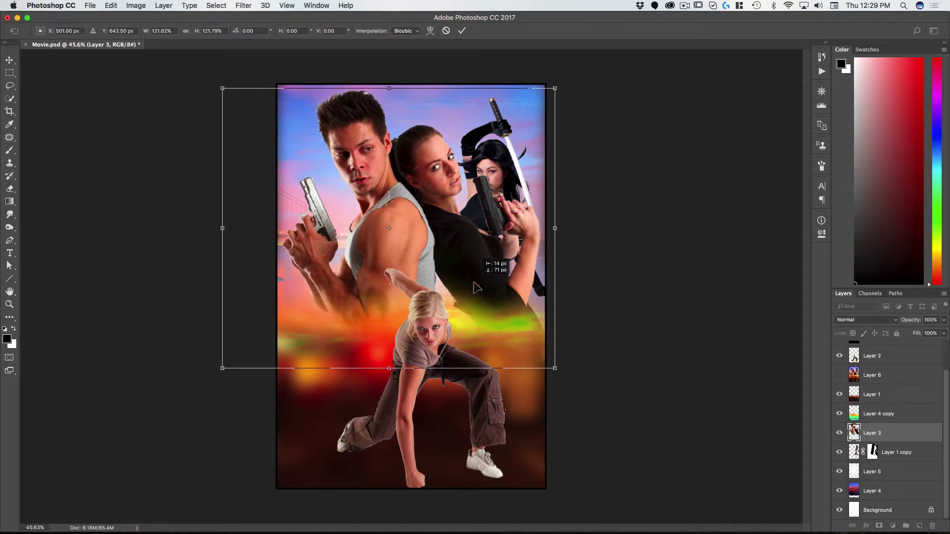
{"action": "key", "text": "Return"}
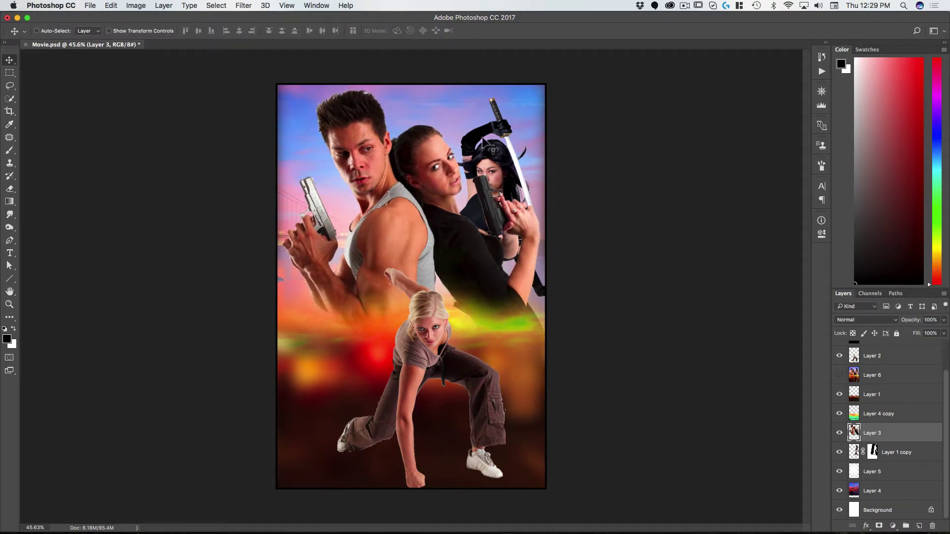
Shrink the katana woman to about 60% and place her in the top-right corner.
{"action": "left_click", "coordinate": [857, 453]}
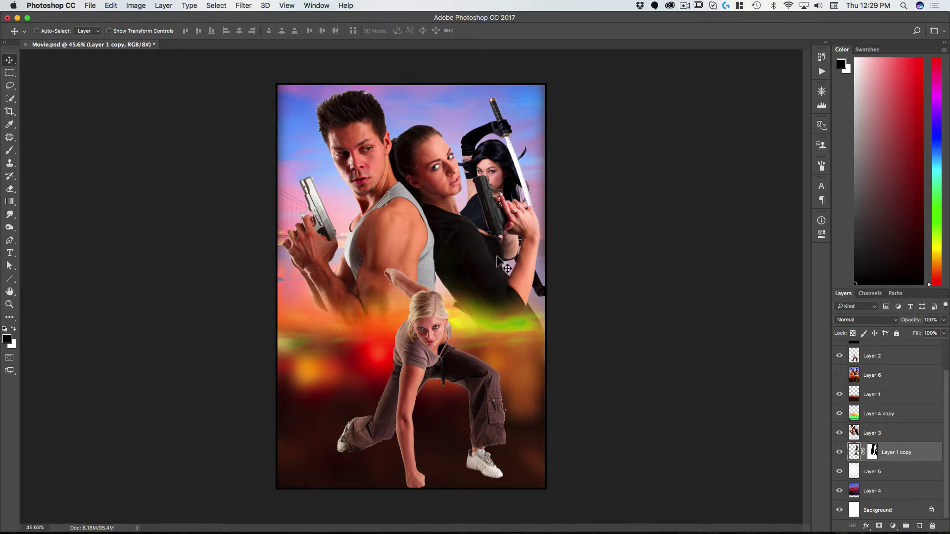
{"action": "left_click_drag", "start_coordinate": [497, 257], "coordinate": [509, 218]}
{"action": "key", "text": "super+t"}
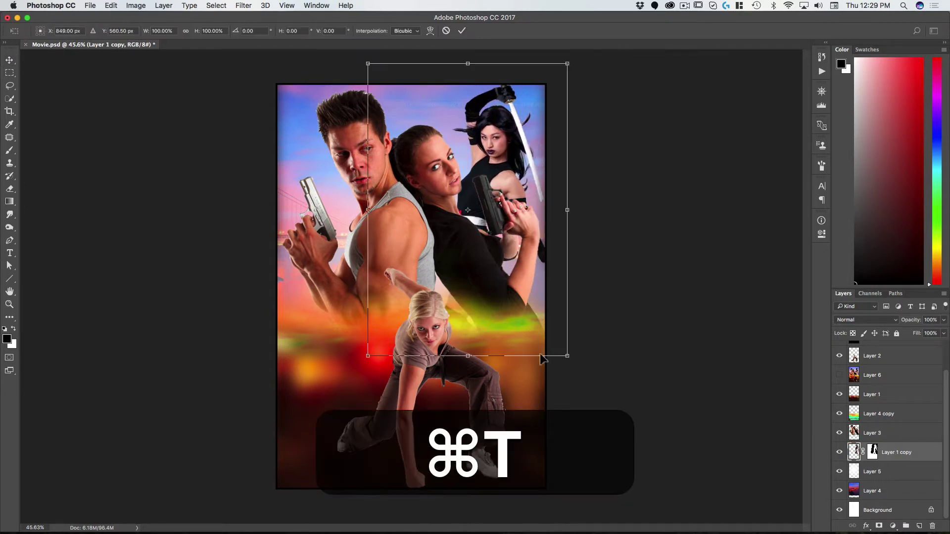
{"action": "left_click_drag", "start_coordinate": [567, 356], "coordinate": [522, 290]}
{"action": "left_click_drag", "start_coordinate": [407, 257], "coordinate": [446, 281]}
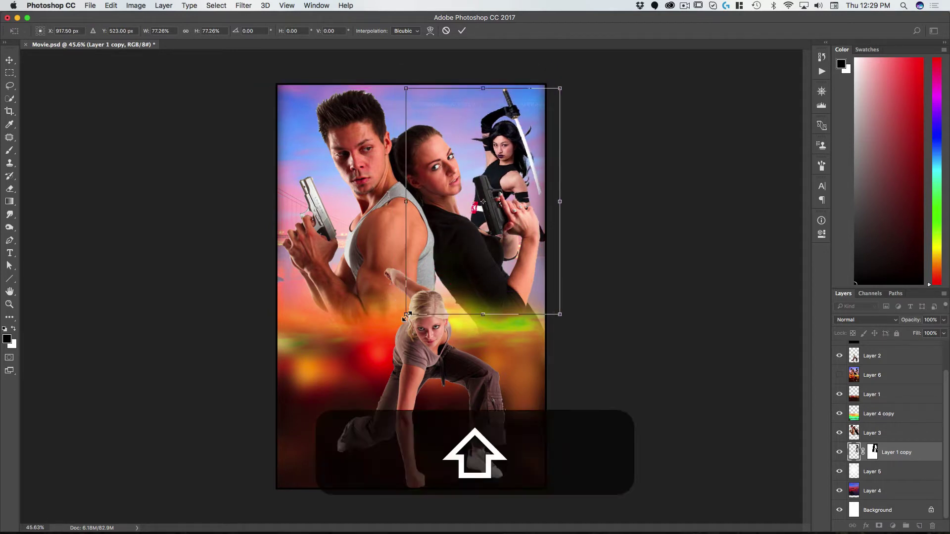
{"action": "left_click_drag", "start_coordinate": [406, 314], "coordinate": [427, 283]}
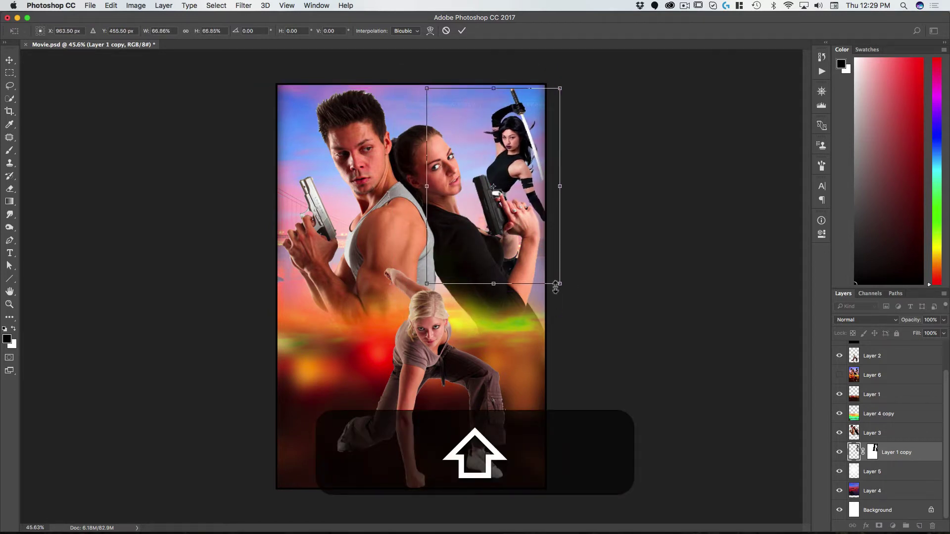
{"action": "left_click_drag", "start_coordinate": [556, 286], "coordinate": [551, 266]}
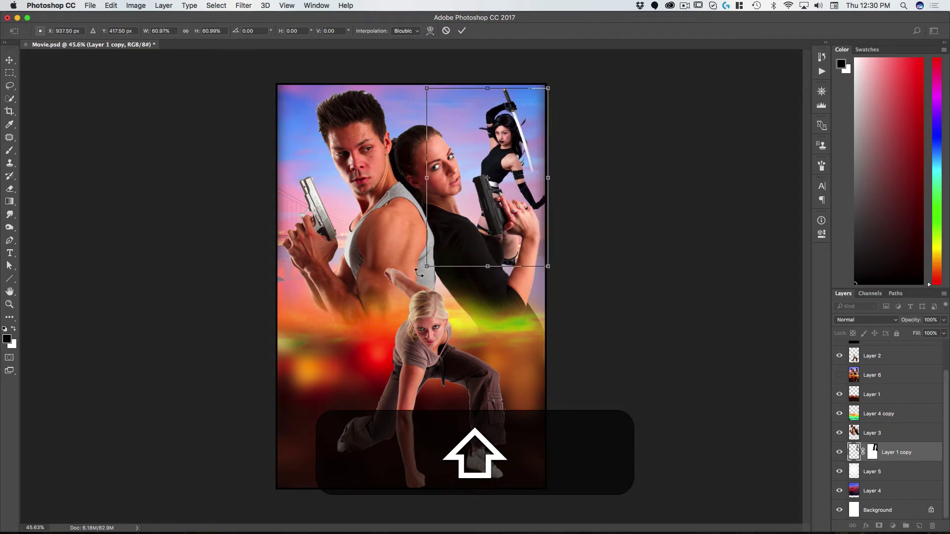
{"action": "left_click_drag", "start_coordinate": [426, 267], "coordinate": [424, 267]}
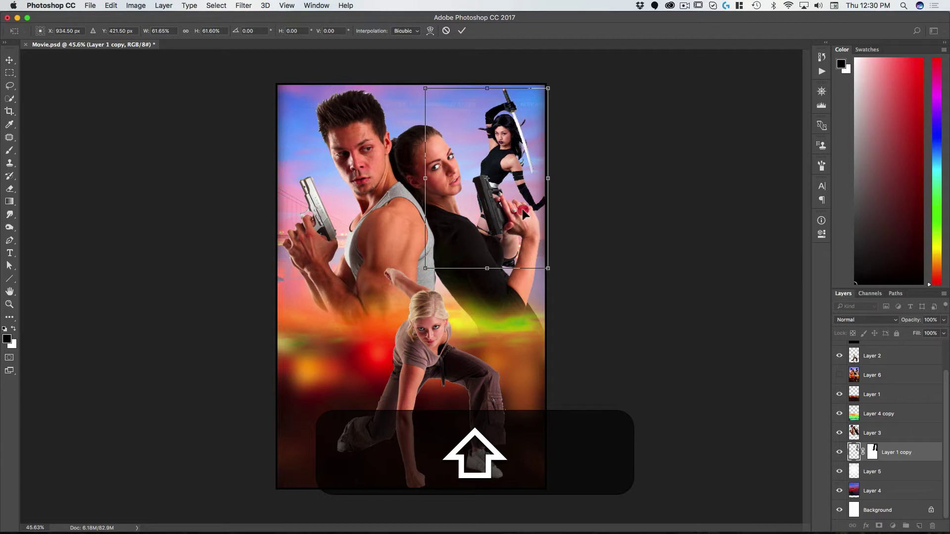
{"action": "left_click_drag", "start_coordinate": [524, 213], "coordinate": [518, 212]}
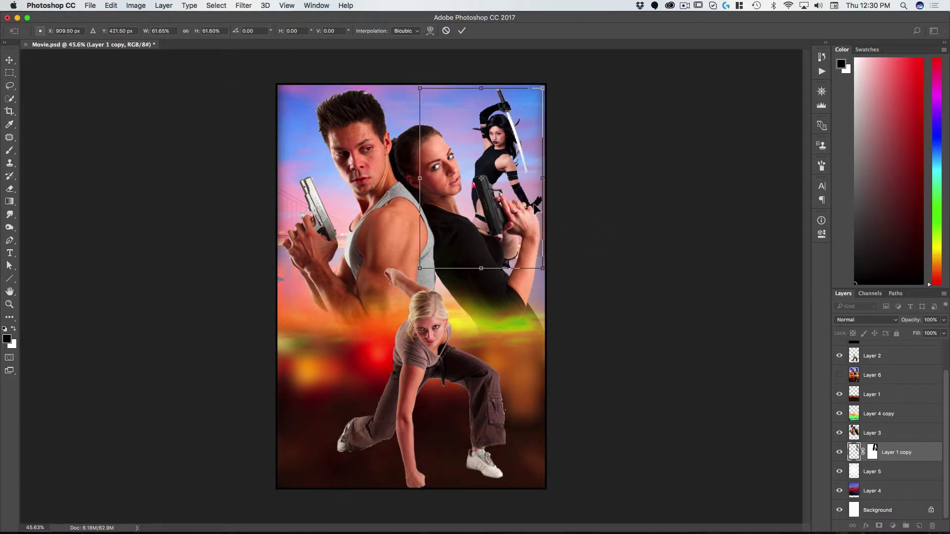
{"action": "key", "text": "Return"}
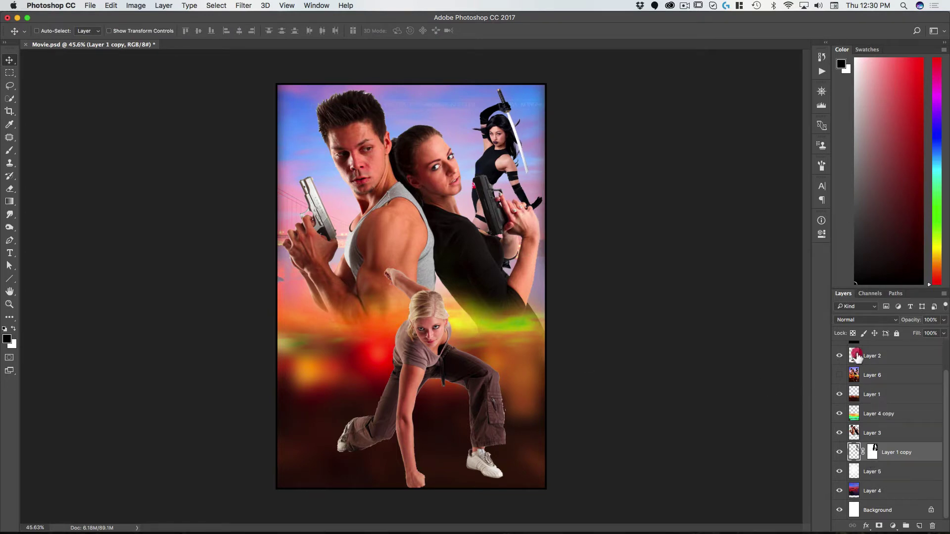
Move the blonde woman slightly left and lower and shrink her to about 89%.
{"action": "left_click", "coordinate": [854, 357]}
{"action": "left_click_drag", "start_coordinate": [423, 379], "coordinate": [410, 386]}
{"action": "key", "text": "super+t"}
{"action": "mouse_move", "coordinate": [511, 269]}
{"action": "left_mouse_down"}
{"action": "mouse_move", "coordinate": [501, 281]}
{"action": "mouse_move", "coordinate": [511, 276]}
{"action": "left_mouse_up"}
{"action": "double_click", "coordinate": [454, 310]}
Zoom in on her legs, load her outline as a selection, and add a layer mask from it.
{"action": "left_click_drag", "start_coordinate": [454, 309], "coordinate": [470, 271]}
{"action": "left_click_drag", "start_coordinate": [537, 327], "coordinate": [563, 312]}
{"action": "left_click_drag", "start_coordinate": [469, 324], "coordinate": [469, 388]}
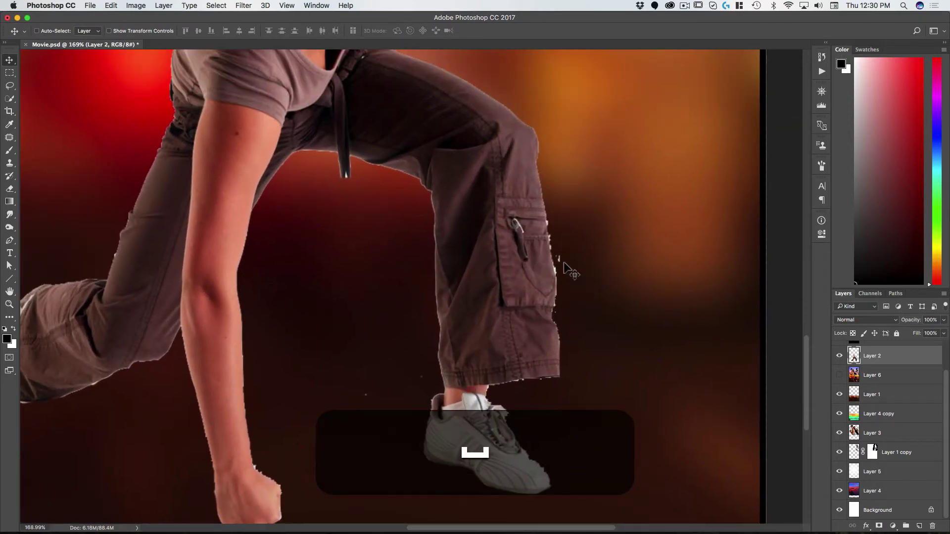
{"action": "left_click", "coordinate": [849, 361], "text": "super"}
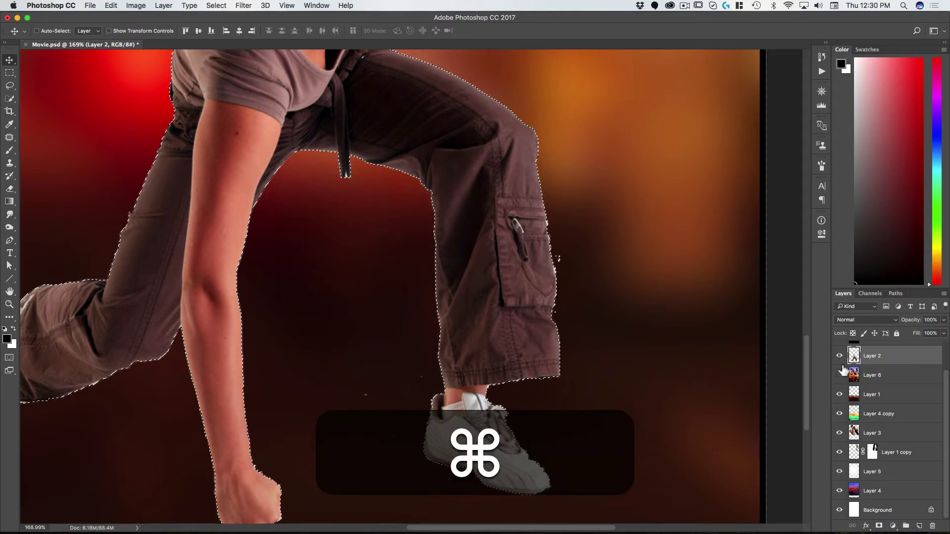
{"action": "key", "text": "super"}
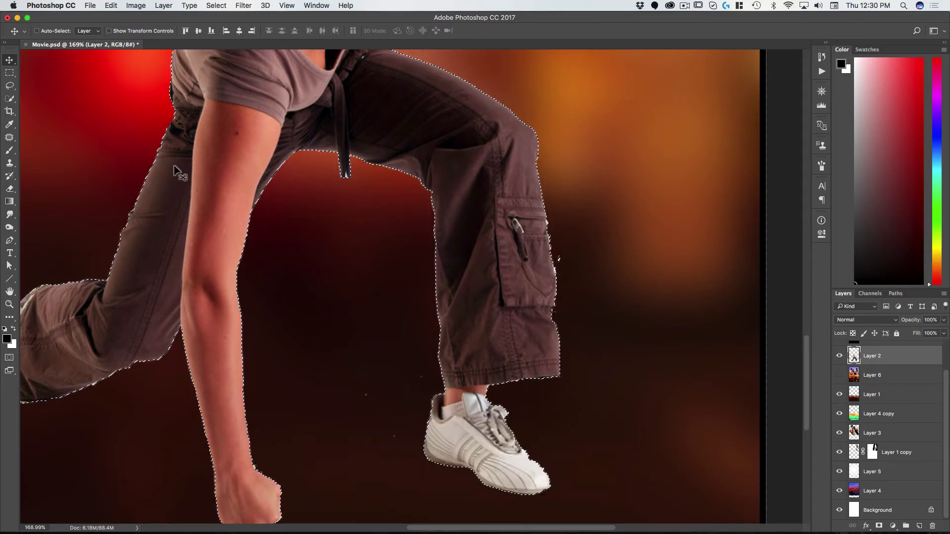
{"action": "left_click", "coordinate": [880, 526]}
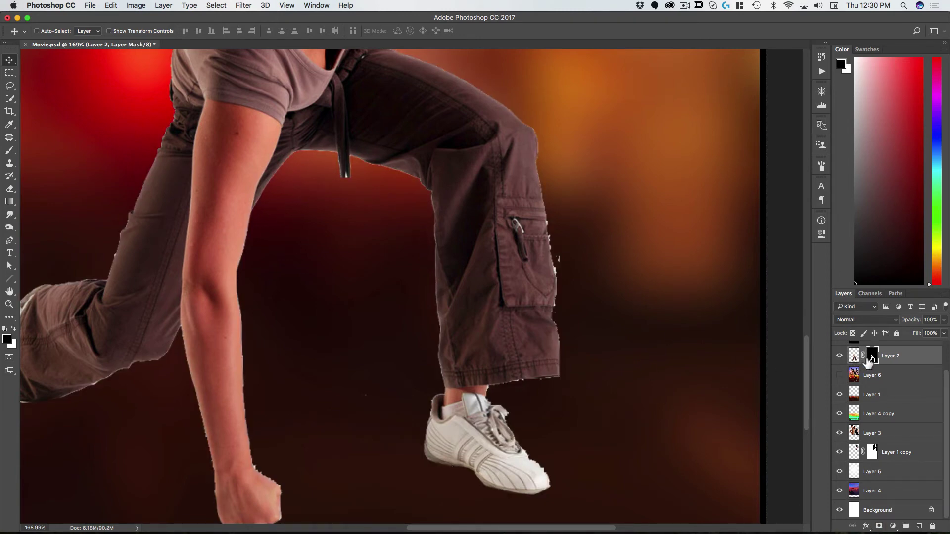
Refine the blonde woman's mask in Select and Mask with a 3 px Smart Radius, checking face and arm edges.
{"action": "left_click", "coordinate": [823, 234]}
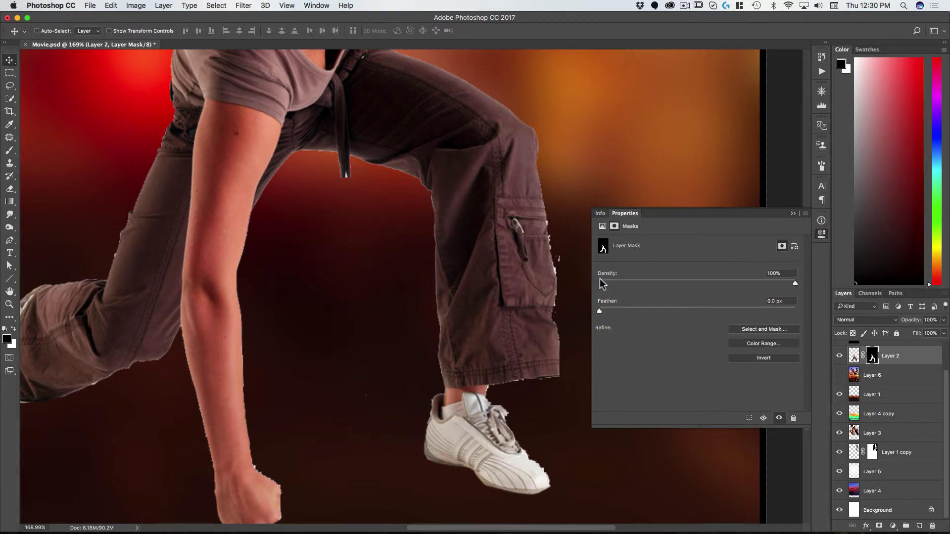
{"action": "left_click", "coordinate": [755, 328]}
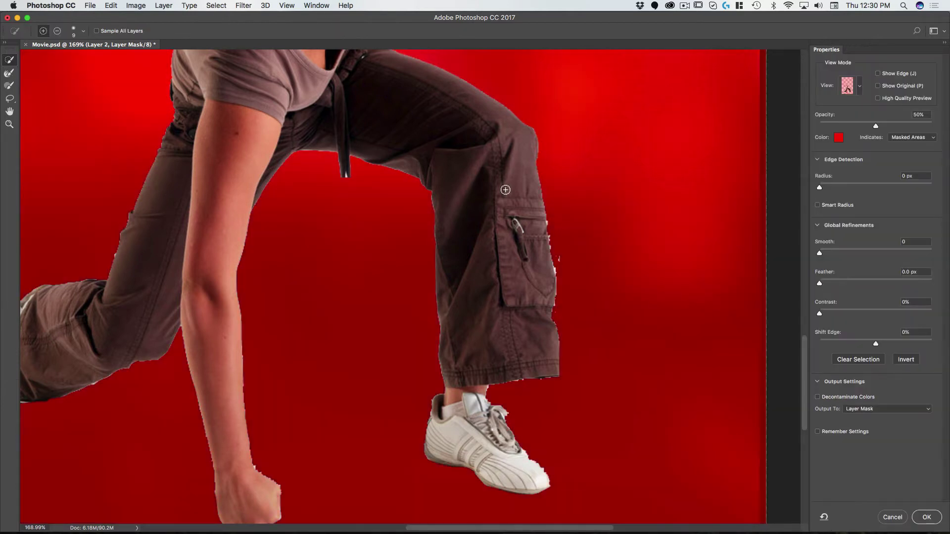
{"action": "left_click_drag", "start_coordinate": [820, 186], "coordinate": [836, 188]}
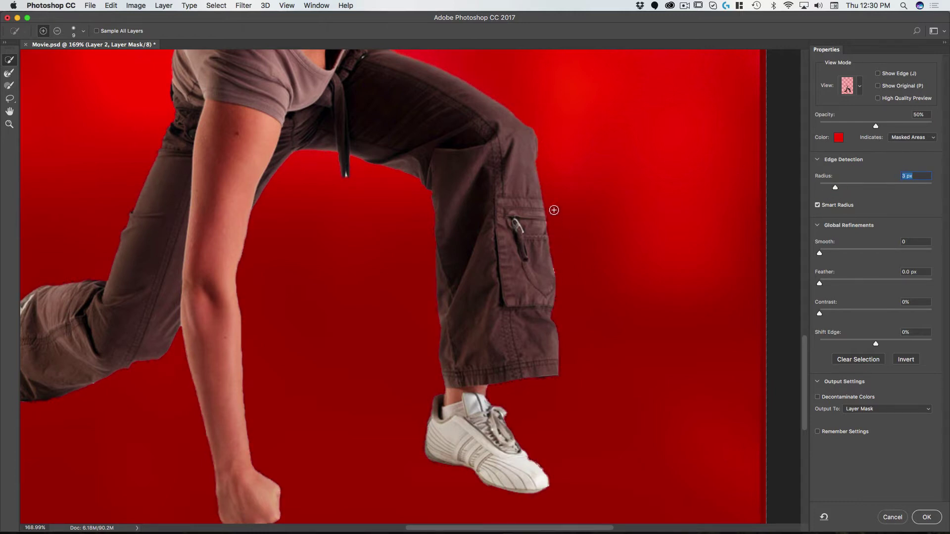
{"action": "key", "text": "space"}
{"action": "left_click_drag", "start_coordinate": [553, 210], "coordinate": [748, 169]}
{"action": "left_click_drag", "start_coordinate": [435, 155], "coordinate": [358, 364]}
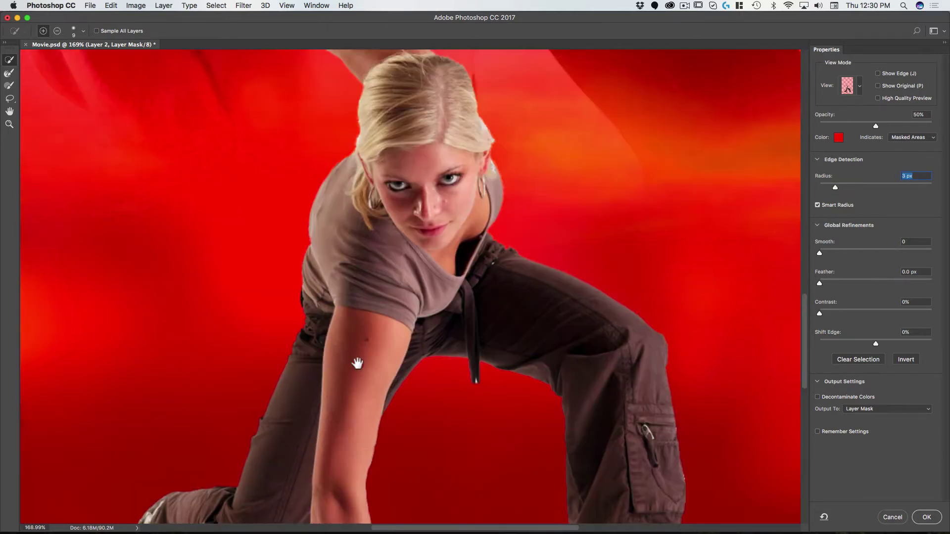
{"action": "left_click_drag", "start_coordinate": [513, 312], "coordinate": [543, 328]}
{"action": "left_click_drag", "start_coordinate": [564, 165], "coordinate": [562, 365]}
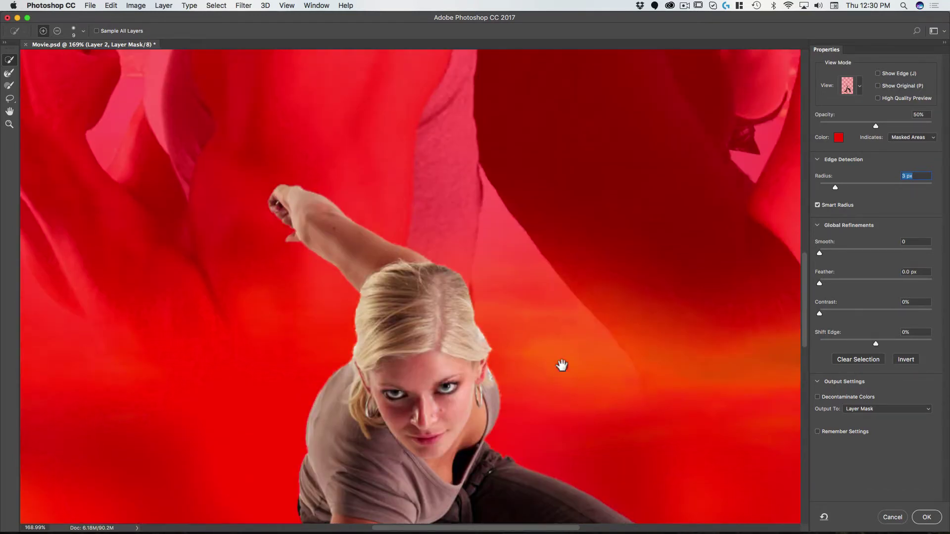
{"action": "left_click", "coordinate": [928, 517]}
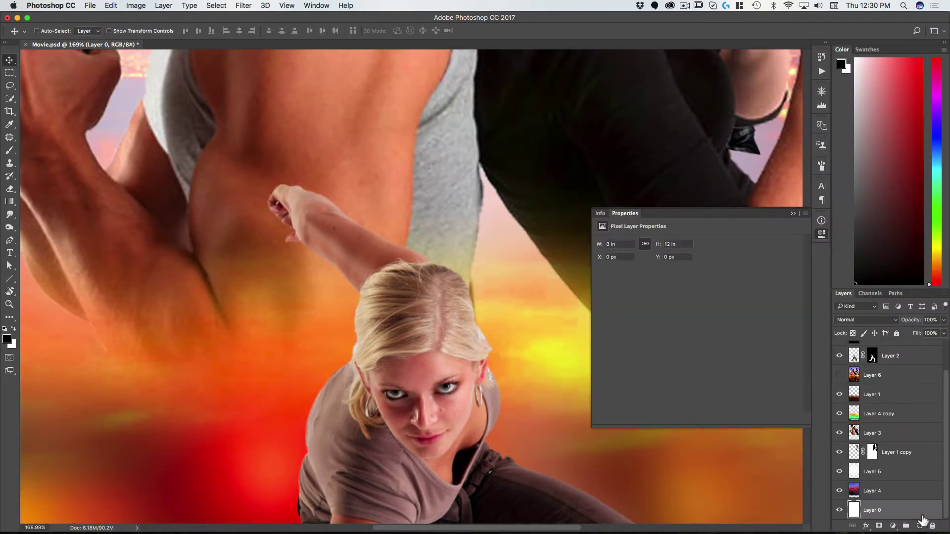
Close the mask properties, zoom out, and solo and select the bridge sky layer (Layer 4).
{"action": "left_click", "coordinate": [817, 237]}
{"action": "key", "text": "space"}
{"action": "scroll", "coordinate": [520, 318], "scroll_direction": "down", "scroll_amount": 5}
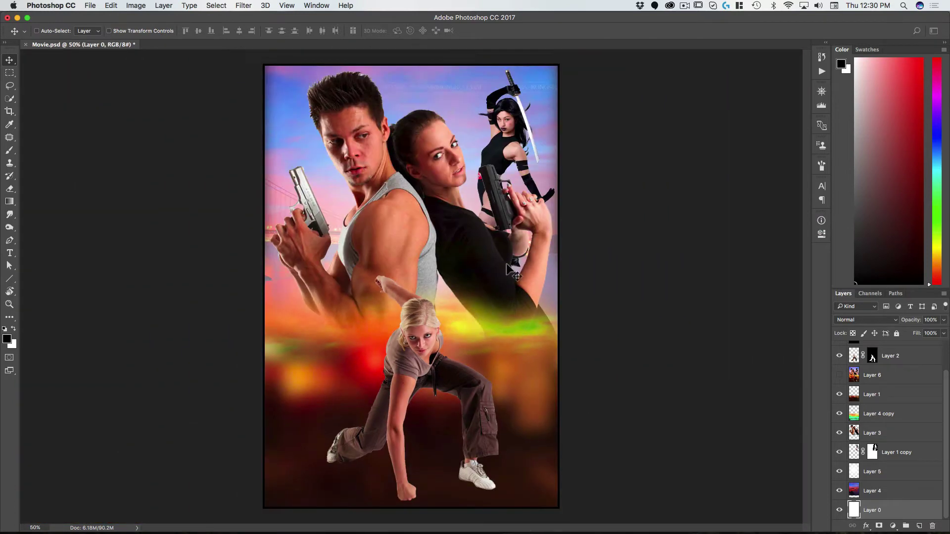
{"action": "key", "text": "v"}
{"action": "left_click", "coordinate": [839, 490]}
{"action": "left_click", "coordinate": [840, 491]}
{"action": "left_click", "coordinate": [839, 491]}
{"action": "left_click", "coordinate": [839, 491]}
{"action": "left_click", "coordinate": [840, 491], "text": "alt"}
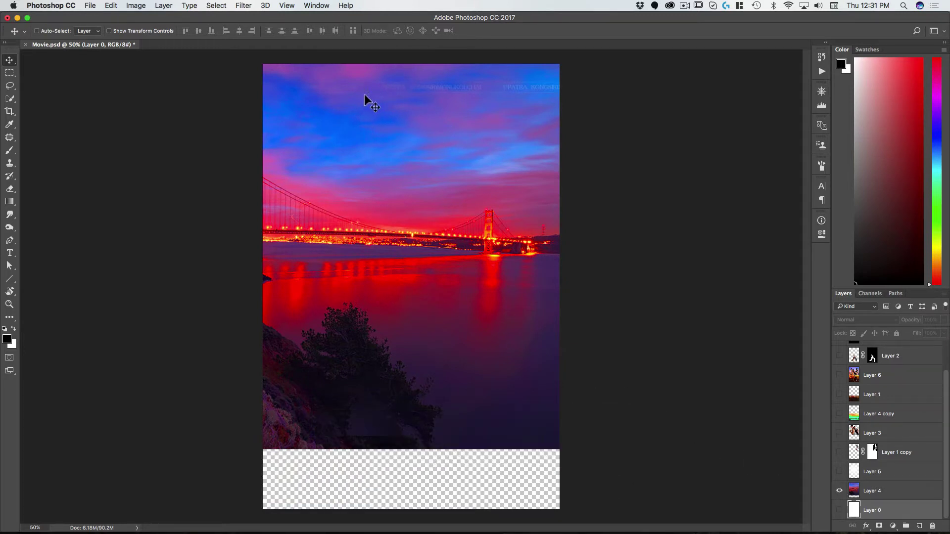
{"action": "left_click", "coordinate": [869, 490]}
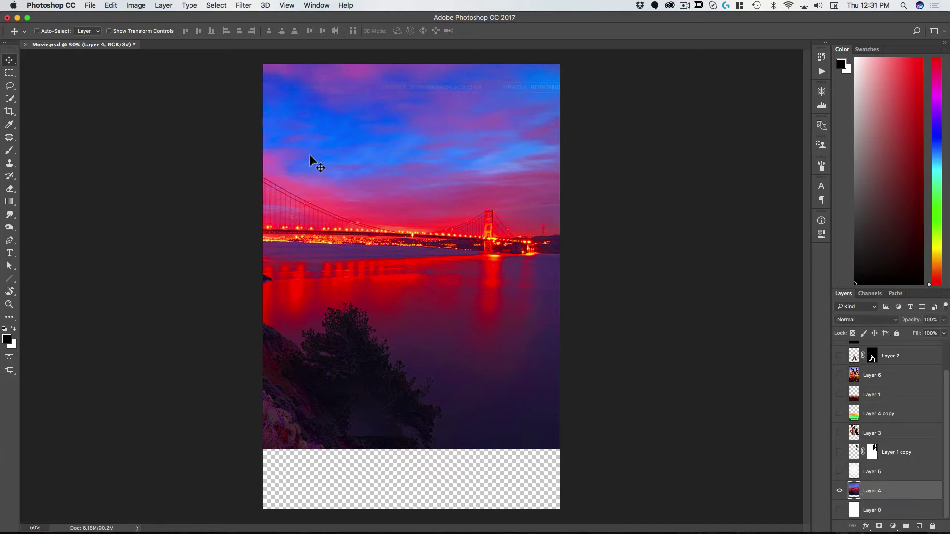
Select the top sky band with a Quick Mask vertical gradient, then invert the selection.
{"action": "key", "text": "q"}
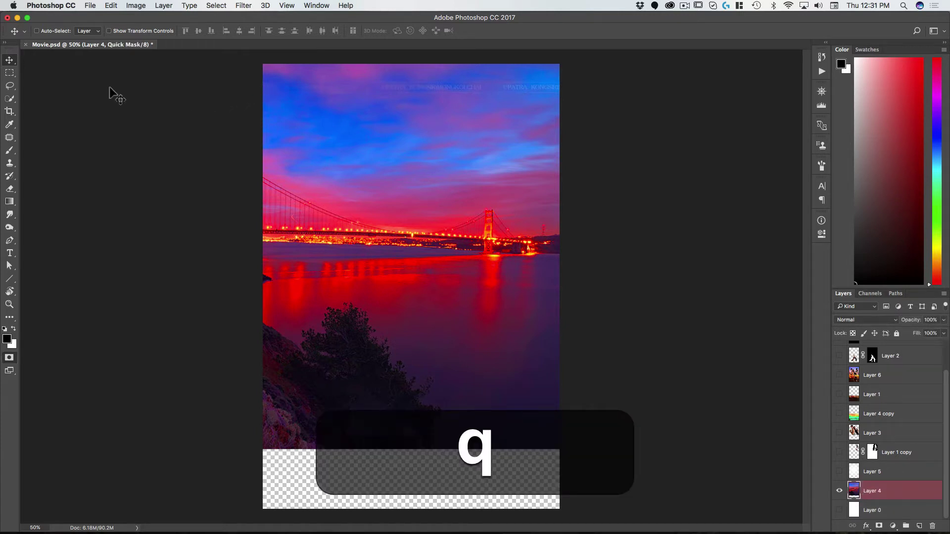
{"action": "key", "text": "g"}
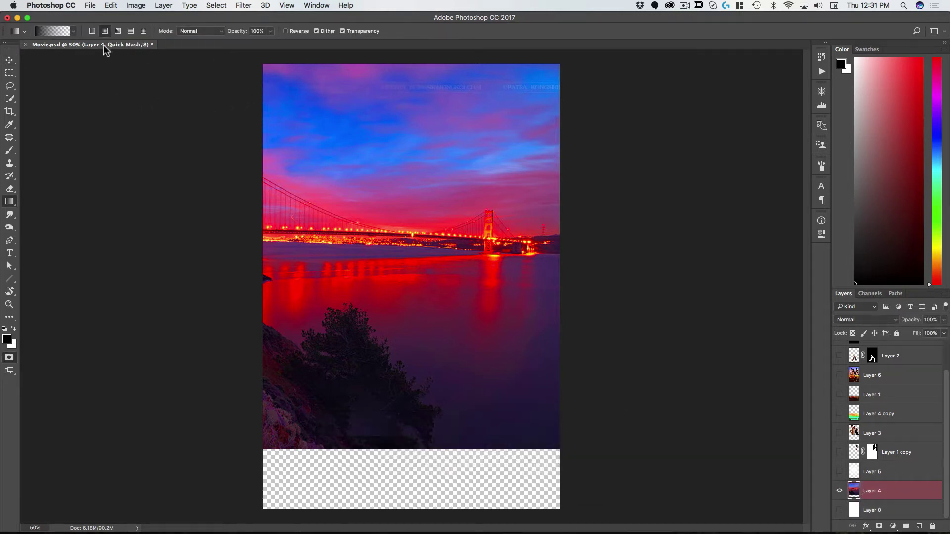
{"action": "left_click_drag", "start_coordinate": [383, 80], "coordinate": [380, 187]}
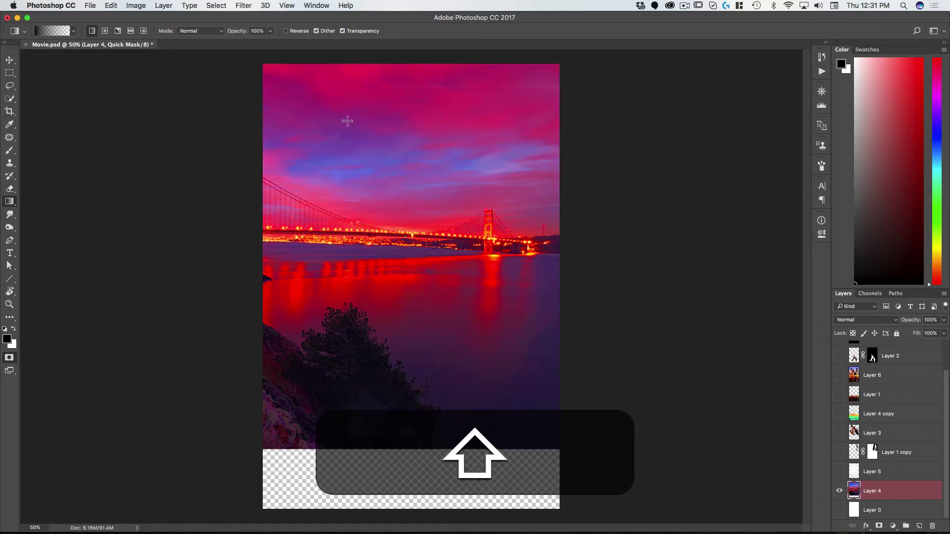
{"action": "key", "text": "q"}
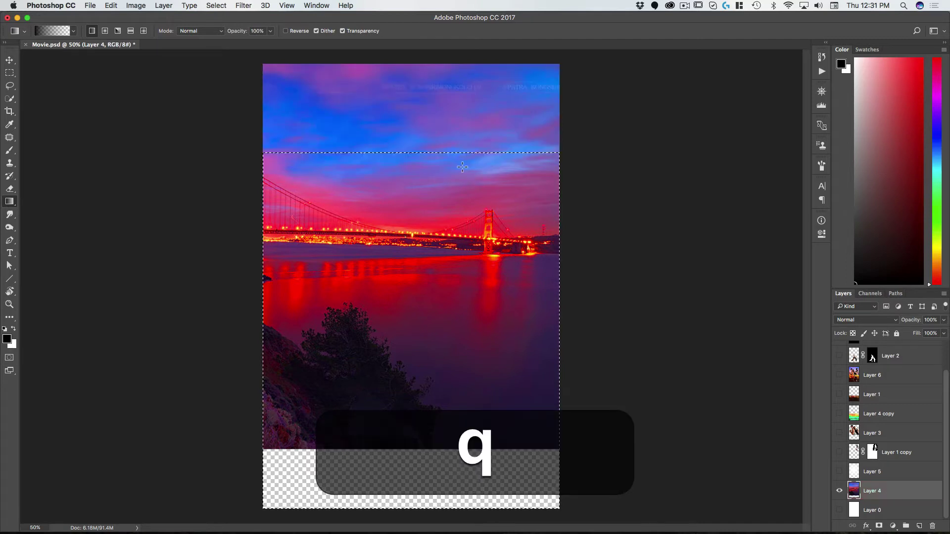
{"action": "key", "text": "shift+super+i"}
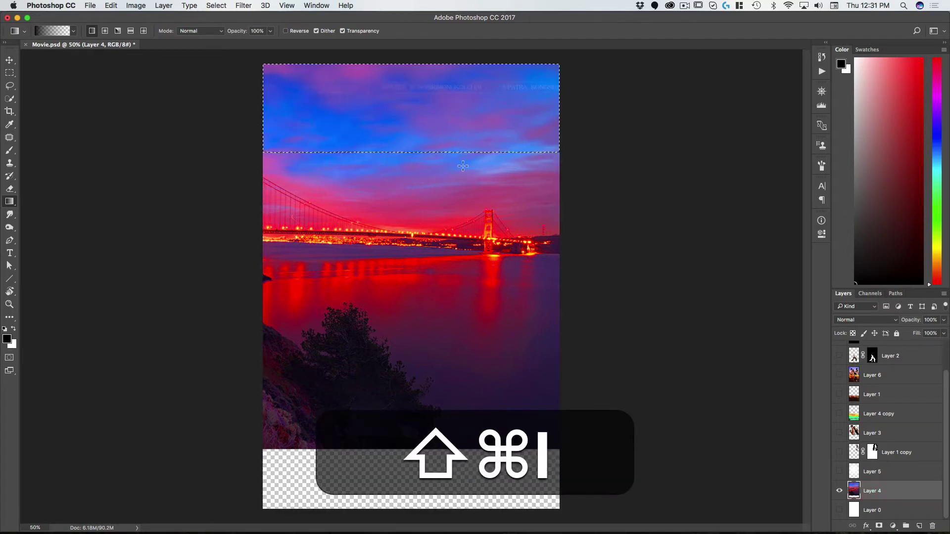
Apply a Gaussian Blur of about 7.4 px radius to the selection.
{"action": "left_click", "coordinate": [222, 6]}
{"action": "mouse_move", "coordinate": [244, 5]}
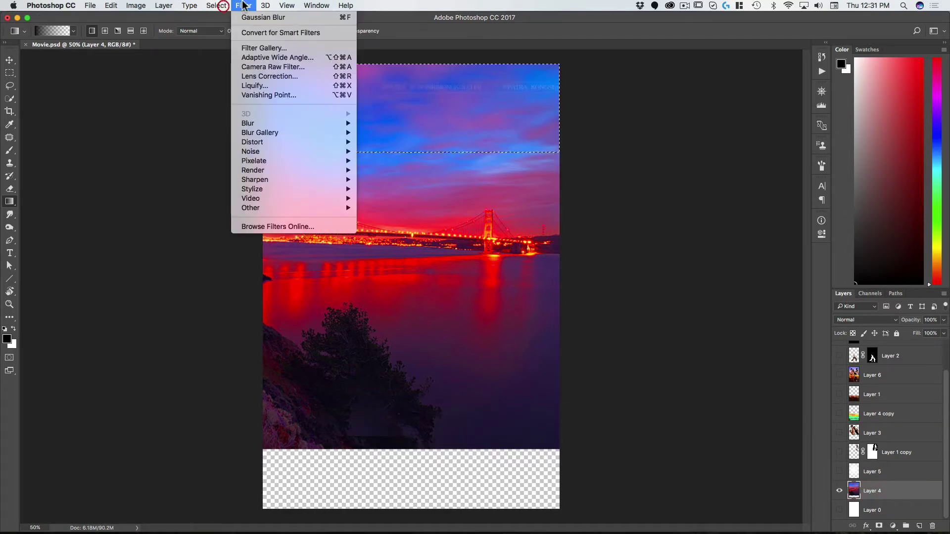
{"action": "mouse_move", "coordinate": [264, 132]}
{"action": "mouse_move", "coordinate": [310, 125]}
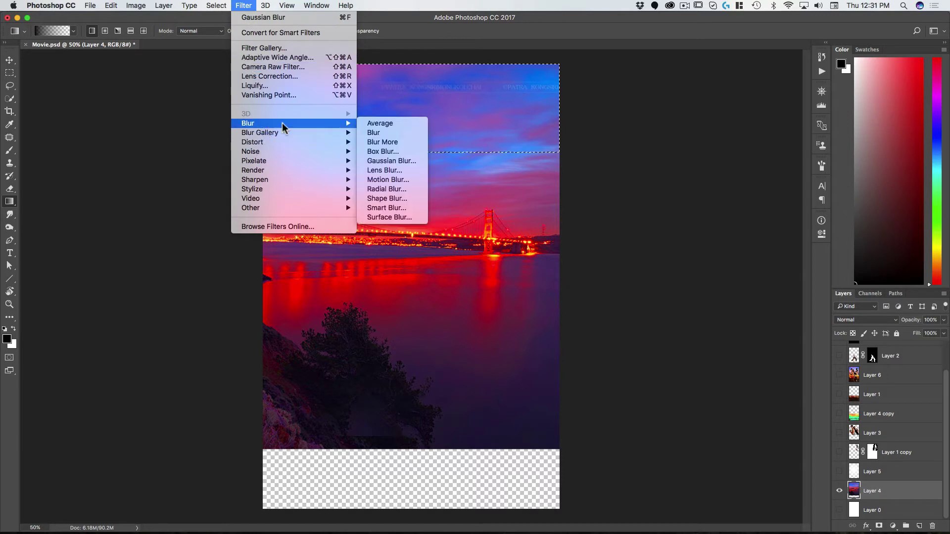
{"action": "left_click", "coordinate": [390, 160]}
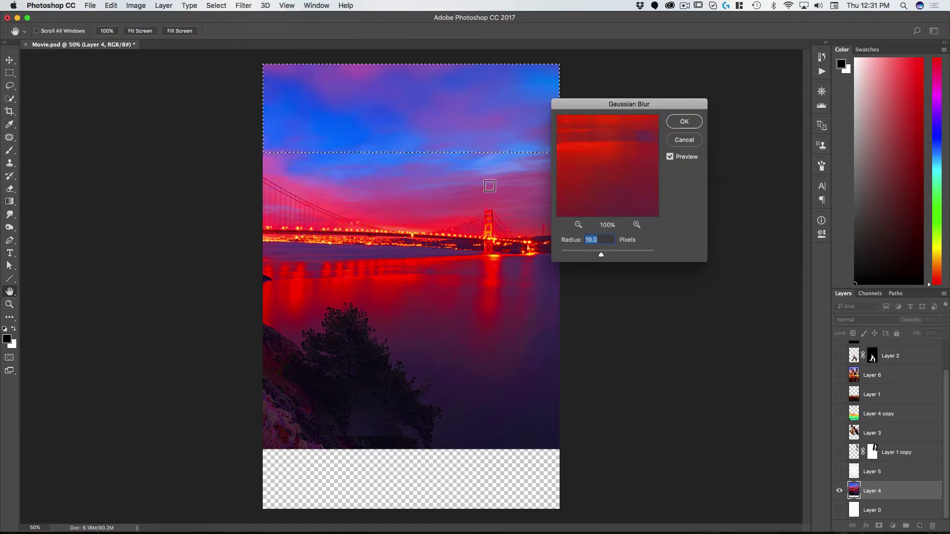
{"action": "left_click", "coordinate": [581, 252]}
{"action": "left_click_drag", "start_coordinate": [585, 252], "coordinate": [593, 253]}
{"action": "left_click", "coordinate": [684, 122]}
Deselect and make all the other poster layers visible again.
{"action": "key", "text": "g"}
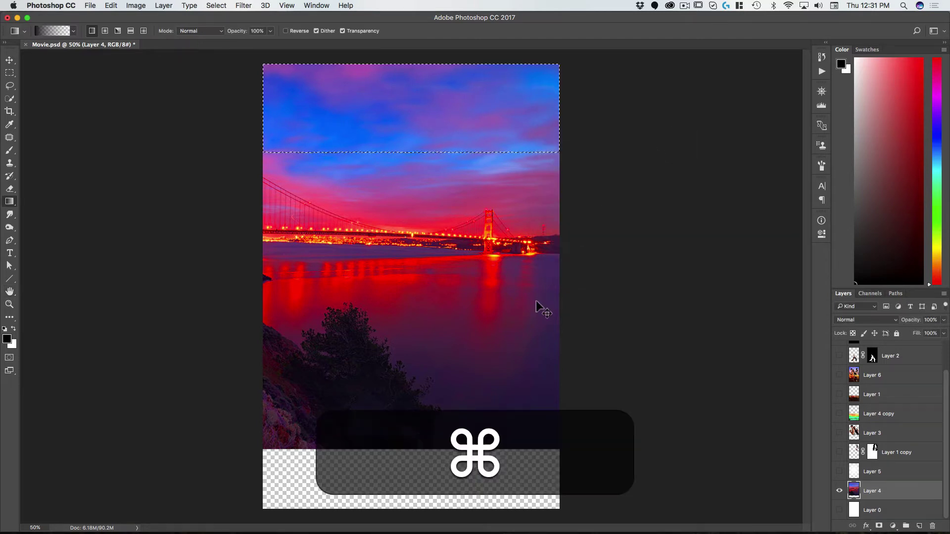
{"action": "key", "text": "super+d"}
{"action": "key", "text": "alt+super+d"}
{"action": "left_click", "coordinate": [839, 491], "text": "alt"}
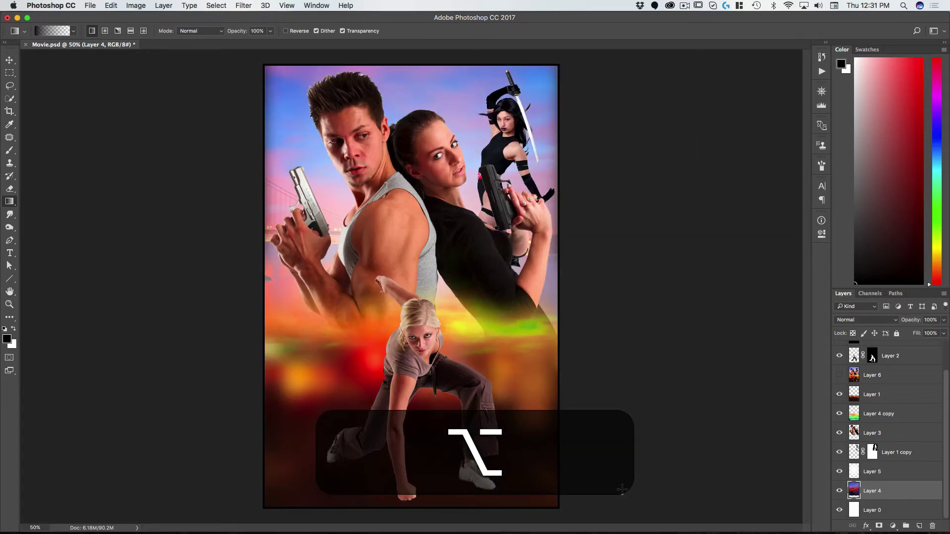
Hide Layer 5 to reveal the saturated blue-purple backdrop and select the couple's Layer 3.
{"action": "key", "text": "v"}
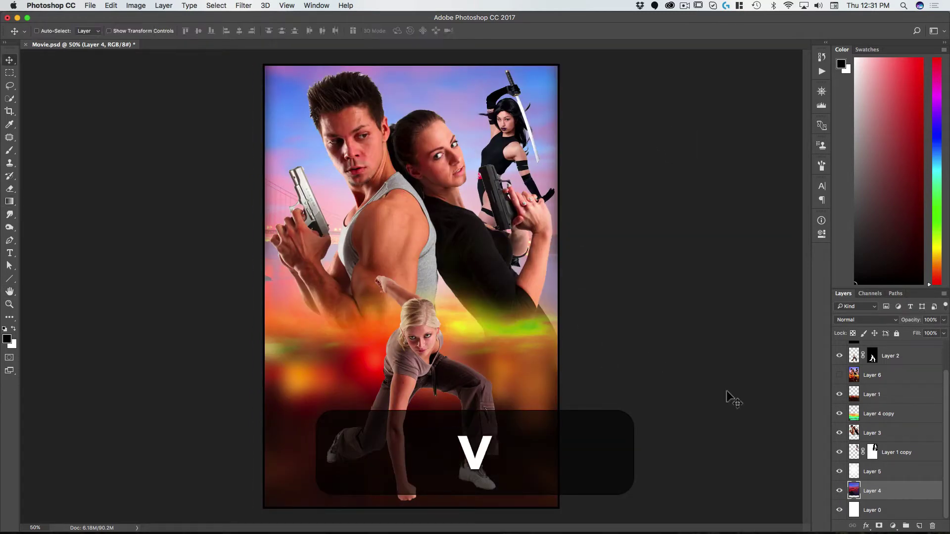
{"action": "left_click", "coordinate": [840, 472]}
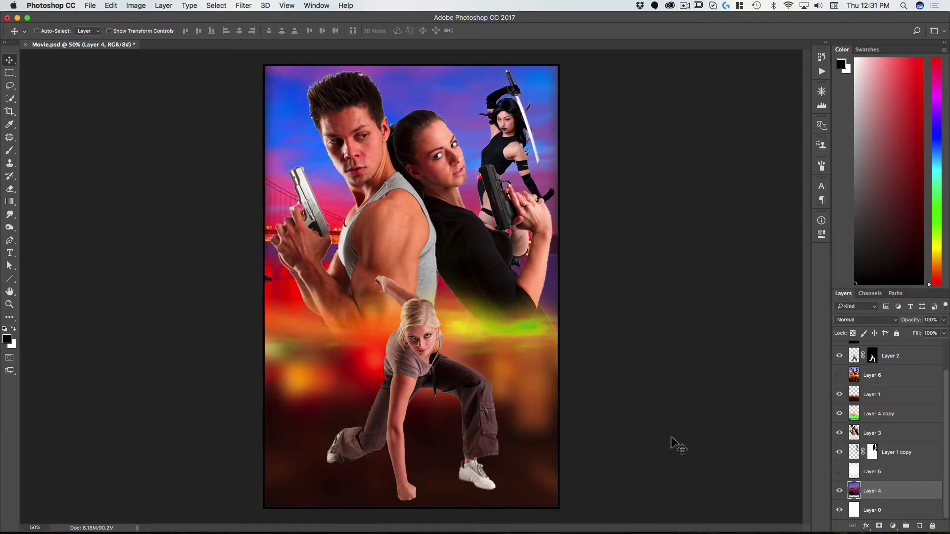
{"action": "left_click_drag", "start_coordinate": [292, 126], "coordinate": [351, 225]}
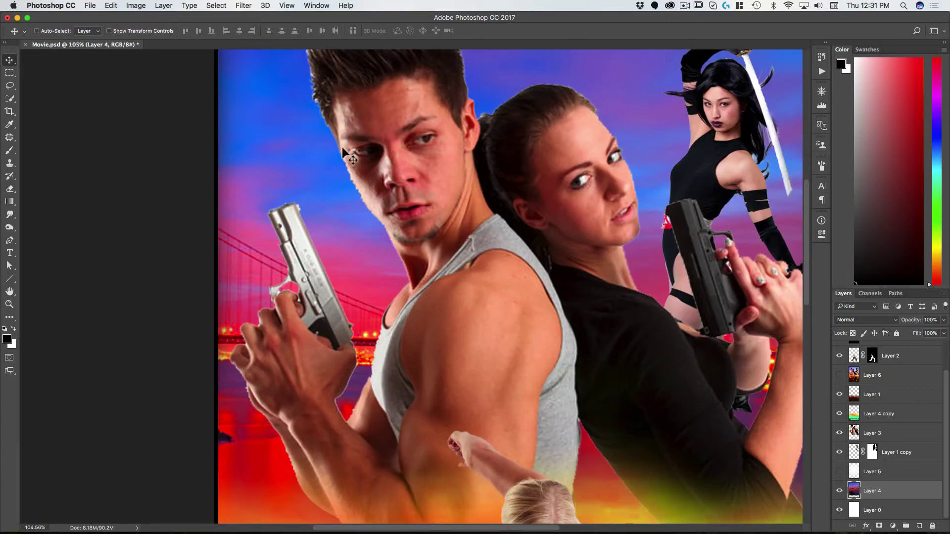
{"action": "scroll", "coordinate": [874, 404], "scroll_direction": "up", "scroll_amount": 1}
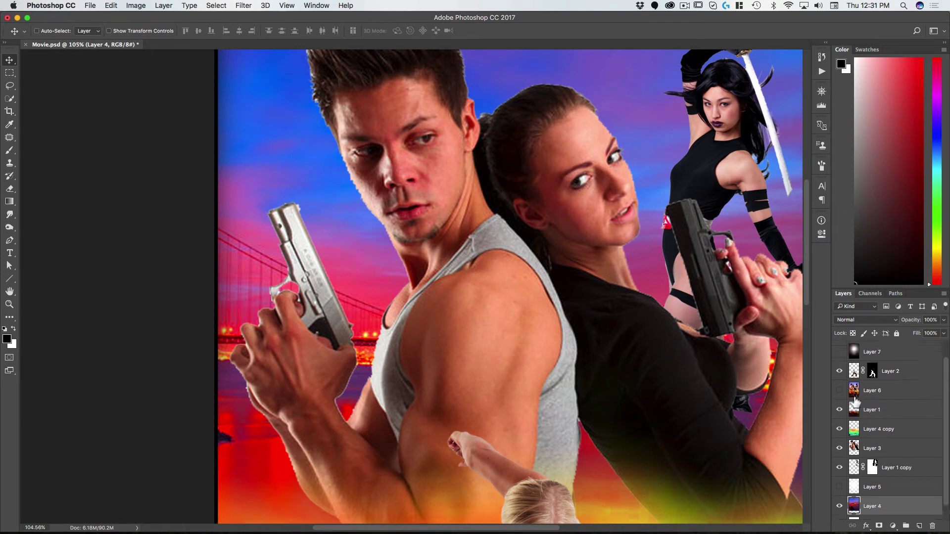
{"action": "left_click", "coordinate": [850, 450]}
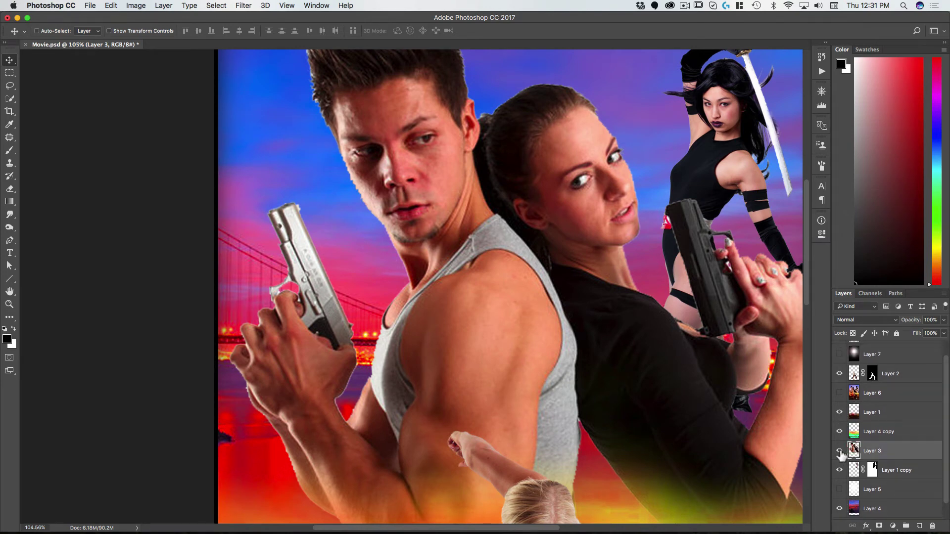
{"action": "left_click", "coordinate": [839, 452]}
{"action": "left_click", "coordinate": [840, 452]}
Mask Layer 3 to the couple's outline and feather the mask by 1.5 px.
{"action": "left_click", "coordinate": [854, 450], "text": "super"}
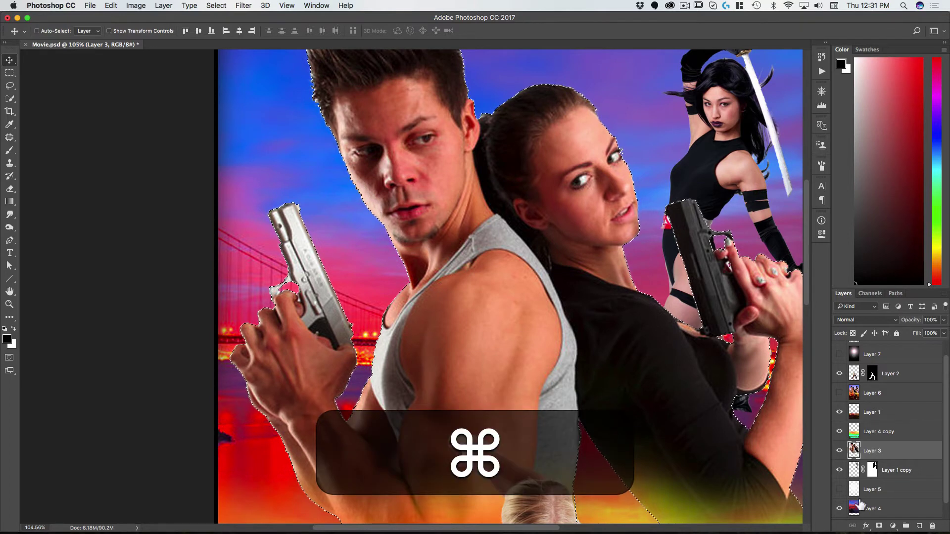
{"action": "left_click", "coordinate": [877, 526]}
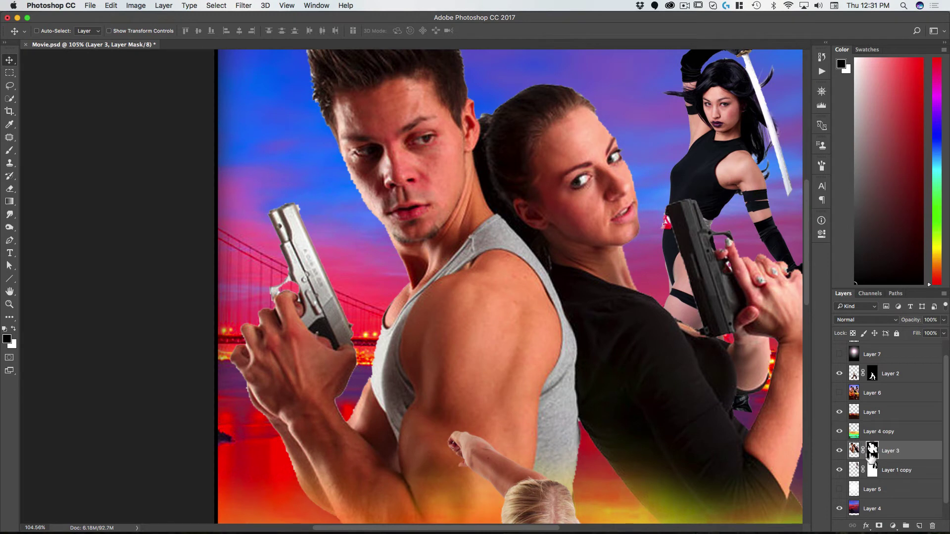
{"action": "left_click", "coordinate": [822, 234]}
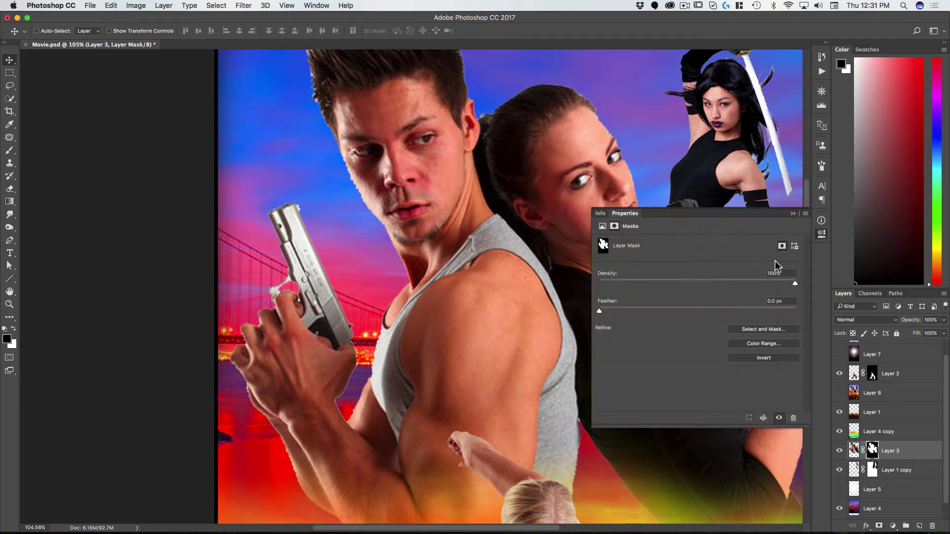
{"action": "left_click_drag", "start_coordinate": [600, 313], "coordinate": [622, 315]}
{"action": "left_click", "coordinate": [796, 284]}
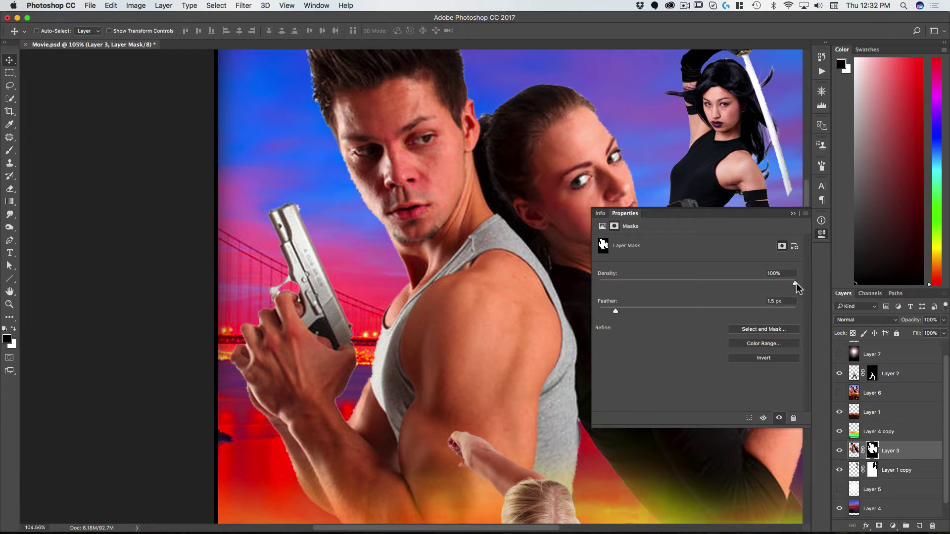
{"action": "left_click_drag", "start_coordinate": [795, 286], "coordinate": [825, 286]}
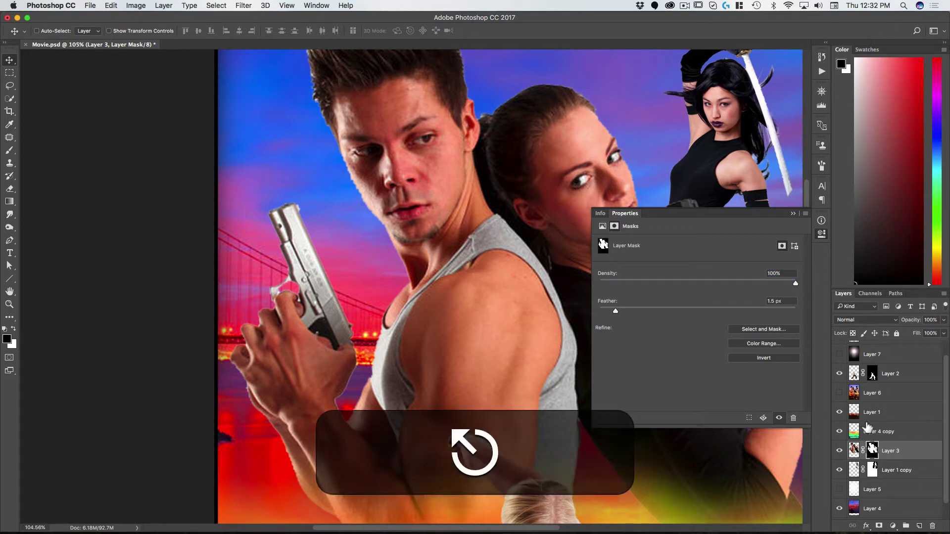
View Layer 3's mask on its own, then return to the full composite and close the properties.
{"action": "left_click", "coordinate": [872, 452], "text": "alt"}
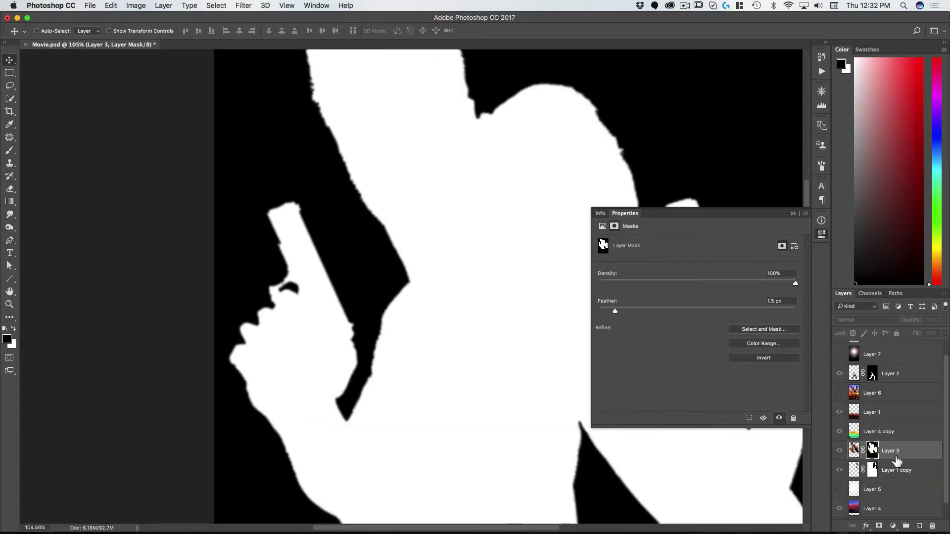
{"action": "left_click", "coordinate": [874, 451], "text": "alt"}
{"action": "left_click", "coordinate": [821, 234]}
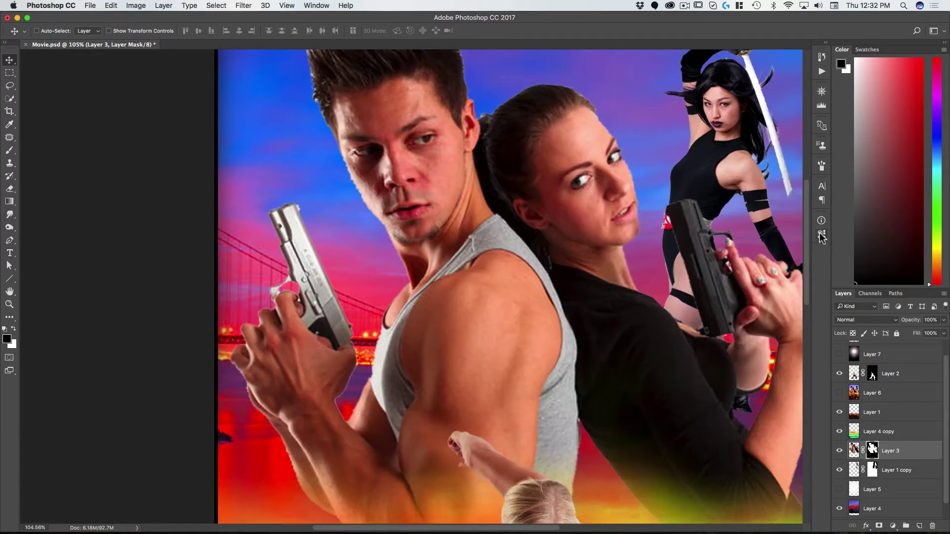
{"action": "scroll", "coordinate": [428, 245], "scroll_direction": "down", "scroll_amount": 3, "text": "alt"}
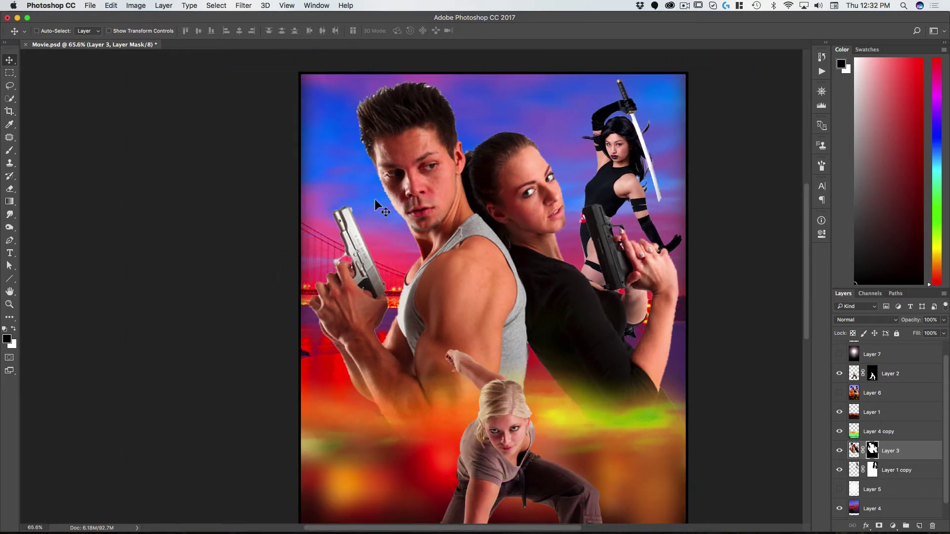
{"action": "scroll", "coordinate": [460, 195], "scroll_direction": "down", "scroll_amount": 5}
{"action": "scroll", "coordinate": [464, 233], "scroll_direction": "down", "scroll_amount": 2, "text": "alt"}
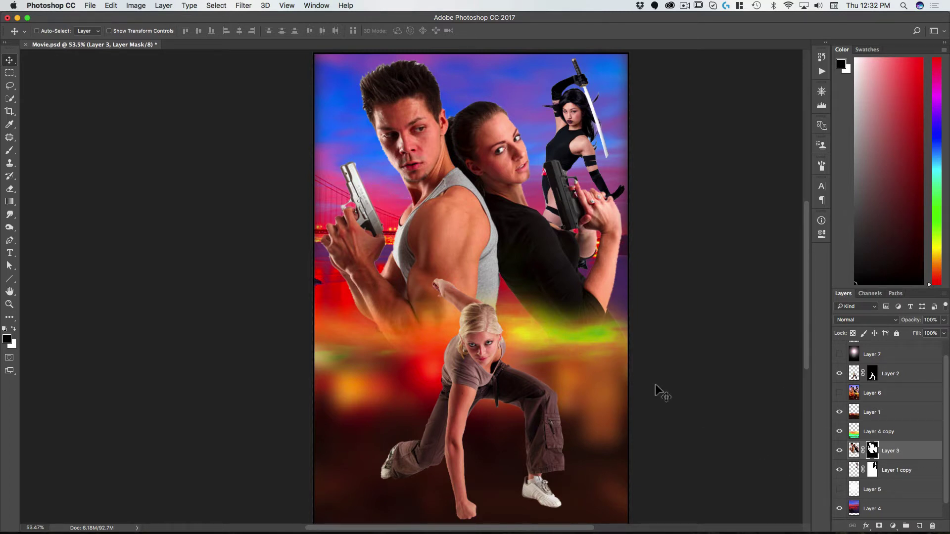
Add a Black & White adjustment layer above Layer 8 at the top of the stack.
{"action": "scroll", "coordinate": [882, 393], "scroll_direction": "up", "scroll_amount": 1}
{"action": "left_click", "coordinate": [884, 354]}
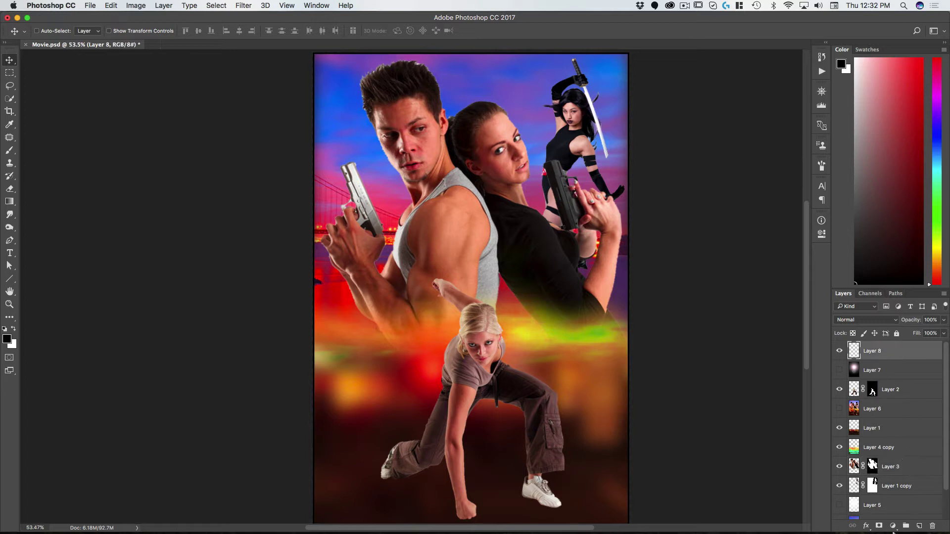
{"action": "left_click", "coordinate": [893, 526]}
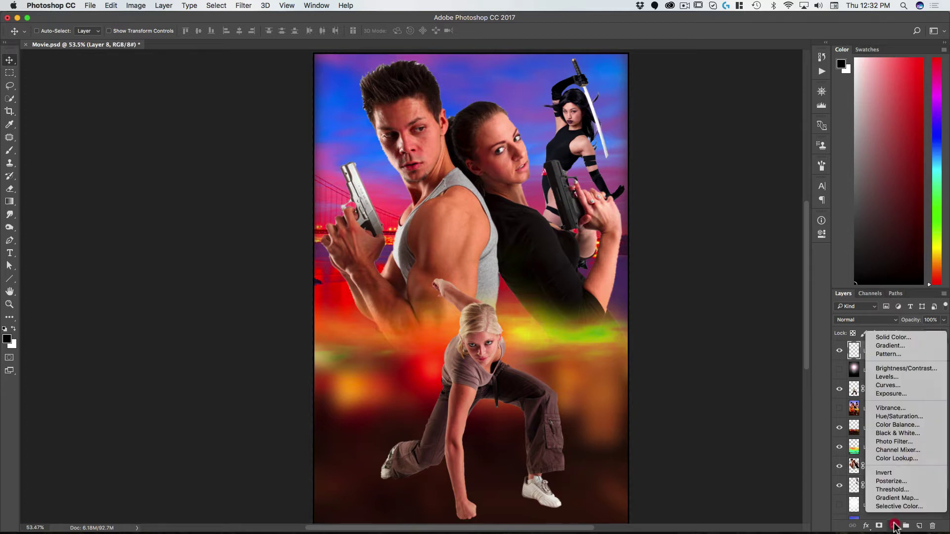
{"action": "left_click", "coordinate": [900, 432]}
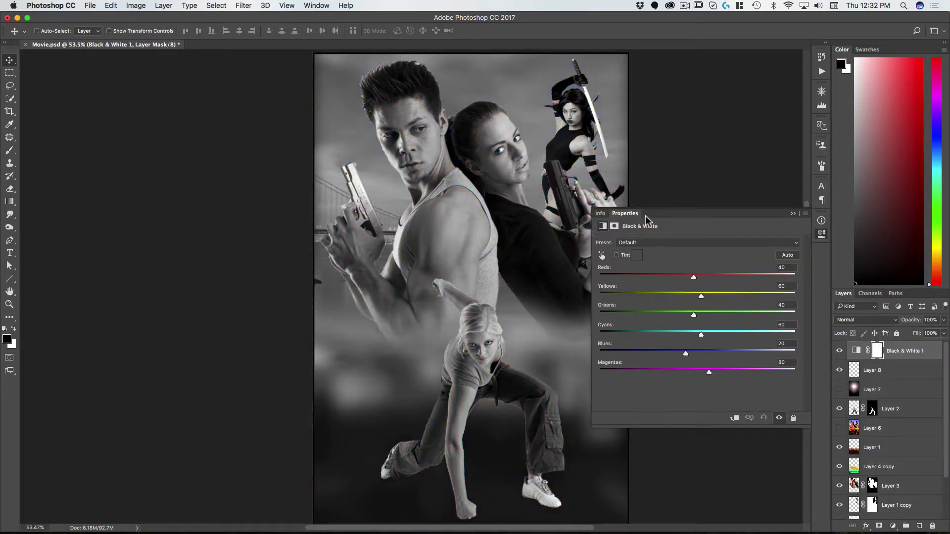
{"action": "left_click", "coordinate": [822, 235]}
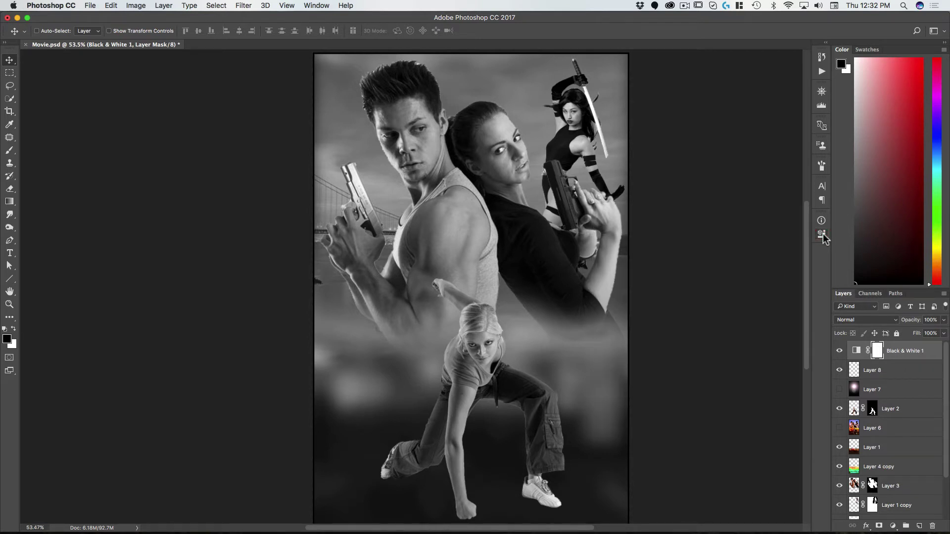
Add a new empty Layer 9 above Layer 1 and set the gradient tool to linear.
{"action": "scroll", "coordinate": [890, 409], "scroll_direction": "down", "scroll_amount": 1}
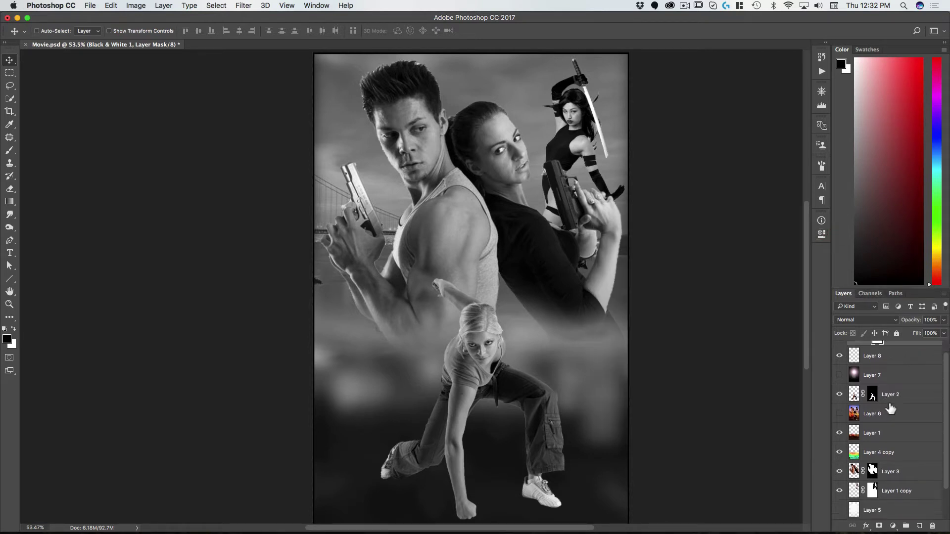
{"action": "scroll", "coordinate": [890, 409], "scroll_direction": "down", "scroll_amount": 1}
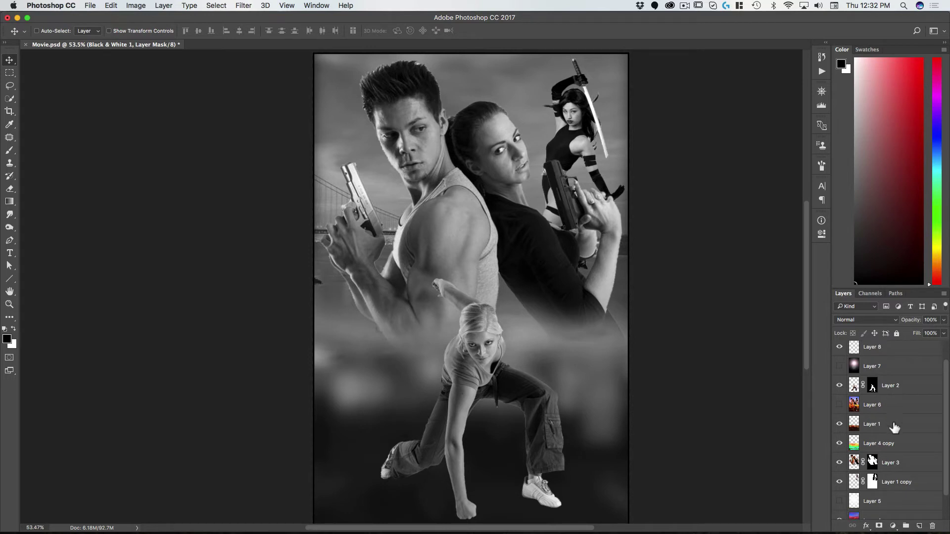
{"action": "left_click", "coordinate": [894, 425]}
{"action": "left_click", "coordinate": [919, 526]}
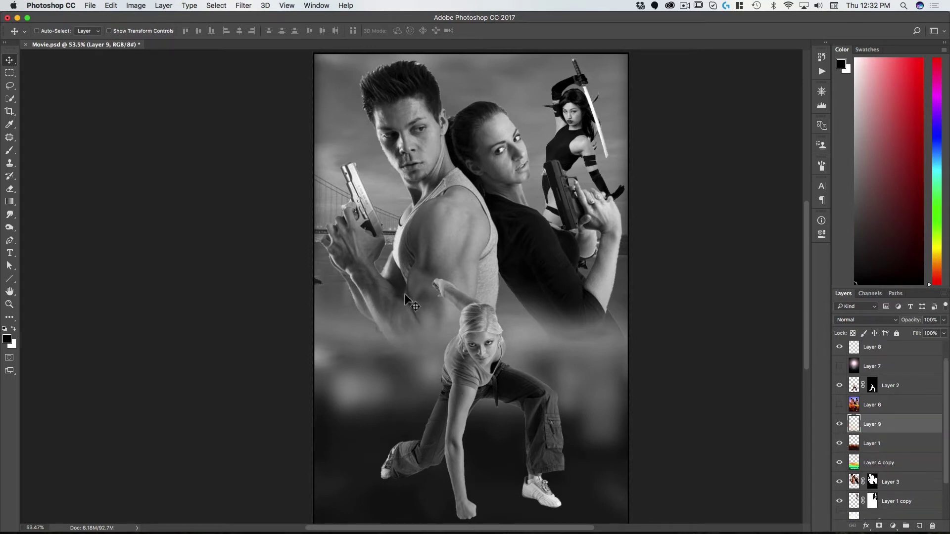
{"action": "key", "text": "g"}
{"action": "left_click", "coordinate": [105, 31]}
{"action": "left_click", "coordinate": [91, 32]}
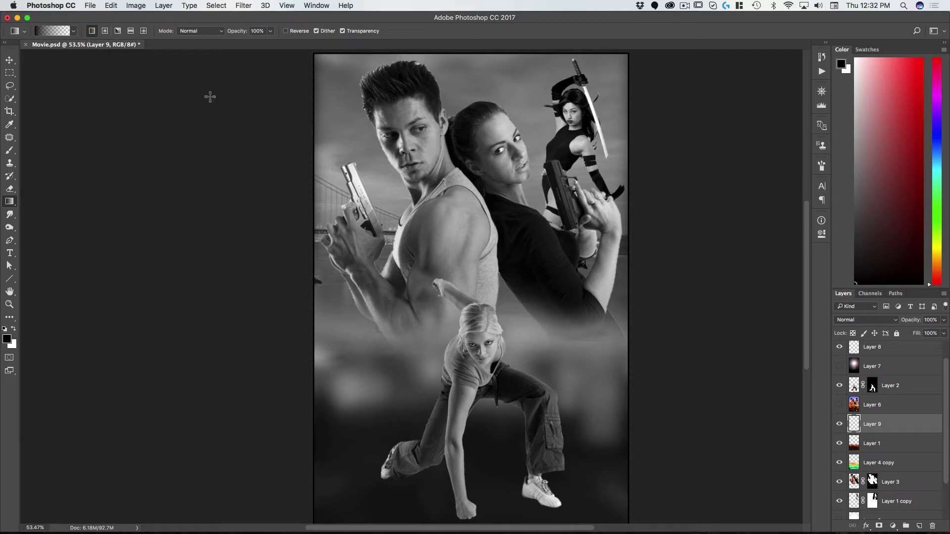
{"action": "key", "text": "v"}
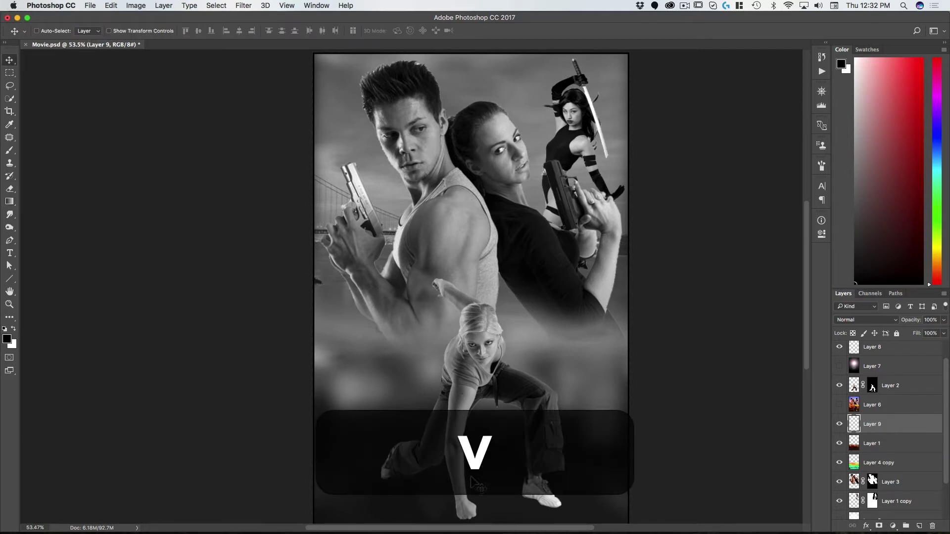
Sample a grey from the poster and fill Layer 9 with a vertical grey gradient rising from the bottom.
{"action": "scroll", "coordinate": [520, 366], "scroll_direction": "down", "scroll_amount": 4}
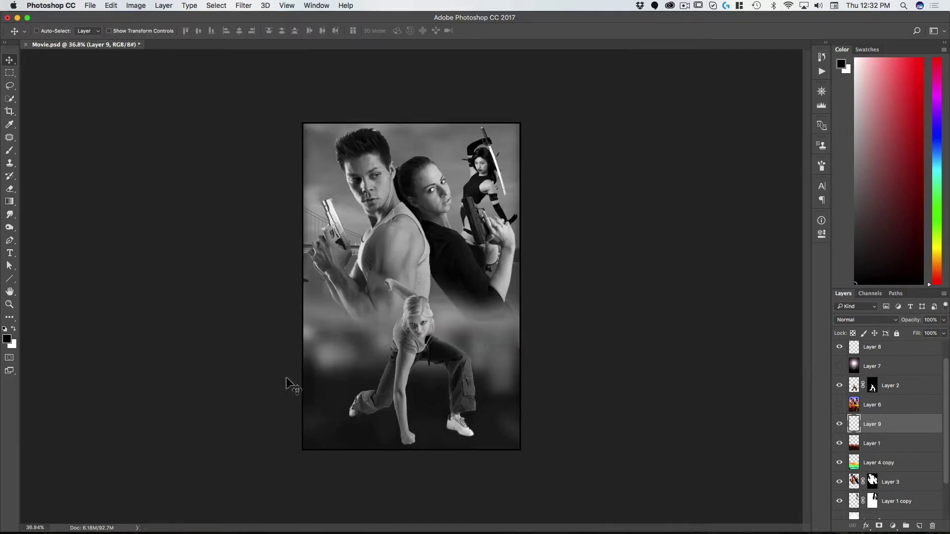
{"action": "left_click_drag", "start_coordinate": [493, 428], "coordinate": [459, 402]}
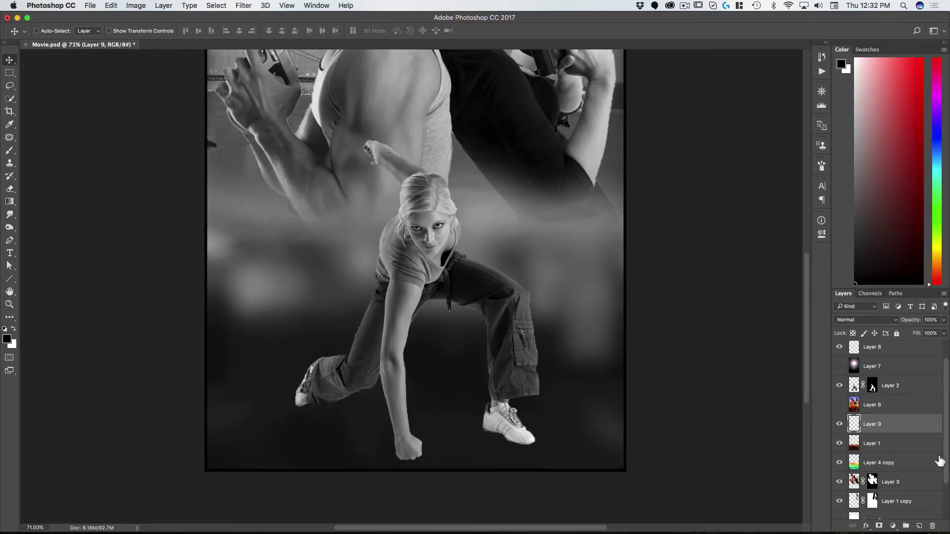
{"action": "left_click_drag", "start_coordinate": [452, 265], "coordinate": [472, 274]}
{"action": "key", "text": "g"}
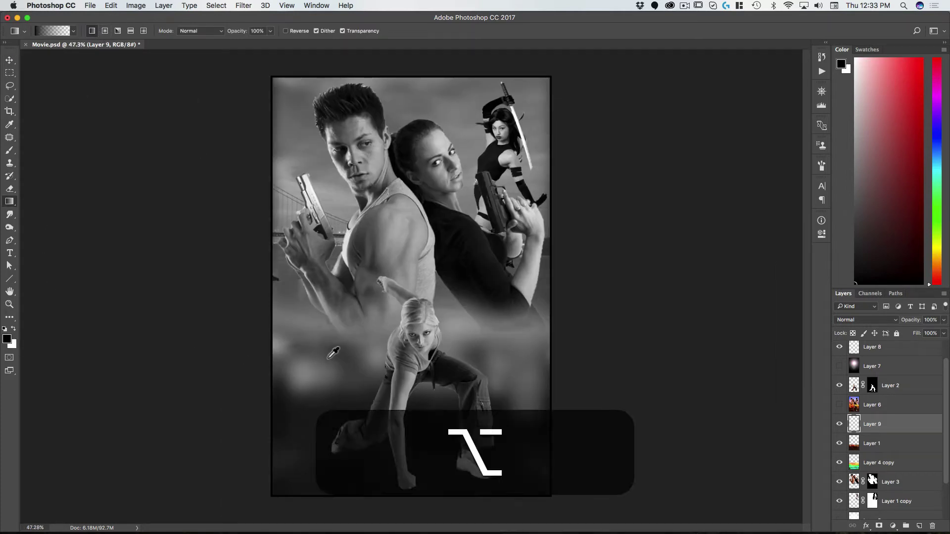
{"action": "left_click", "coordinate": [335, 356], "text": "alt"}
{"action": "left_click_drag", "start_coordinate": [423, 215], "coordinate": [423, 406]}
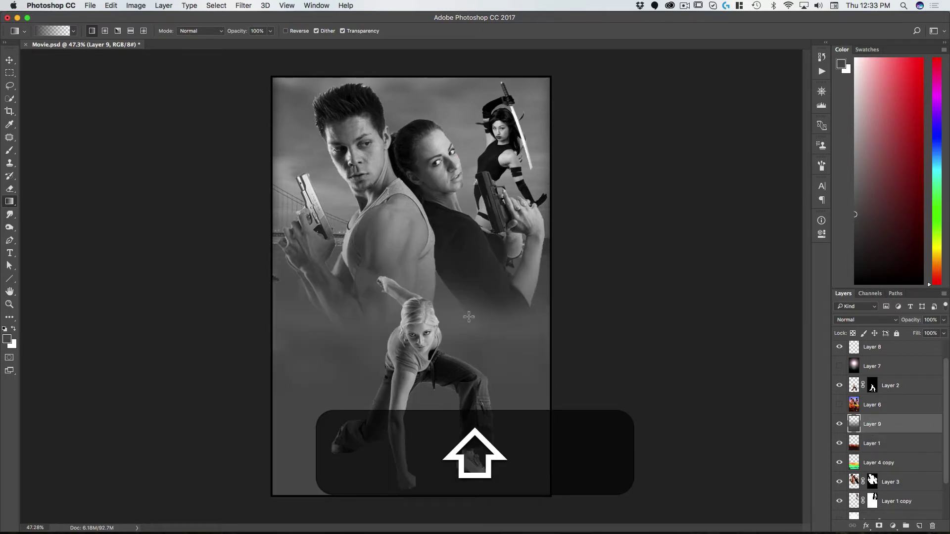
{"action": "left_click_drag", "start_coordinate": [464, 380], "coordinate": [486, 197]}
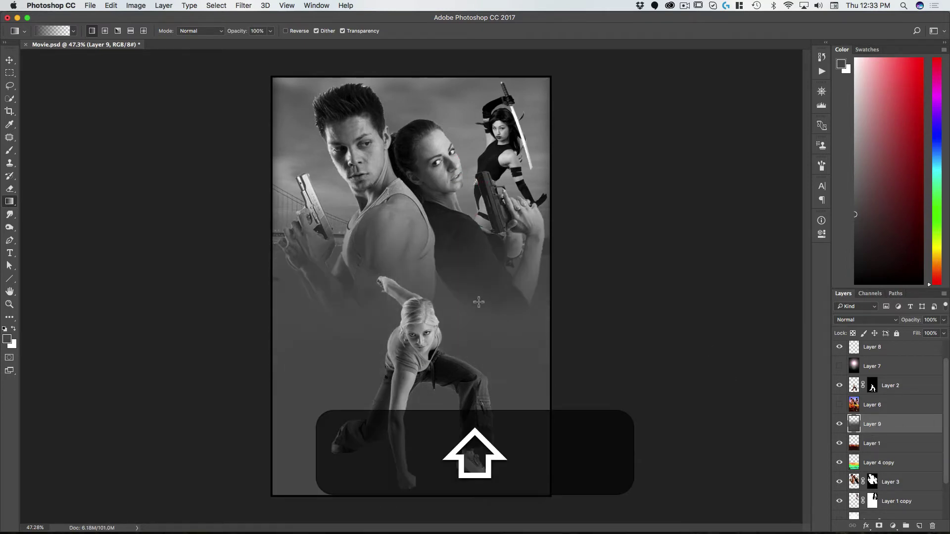
{"action": "key", "text": "v"}
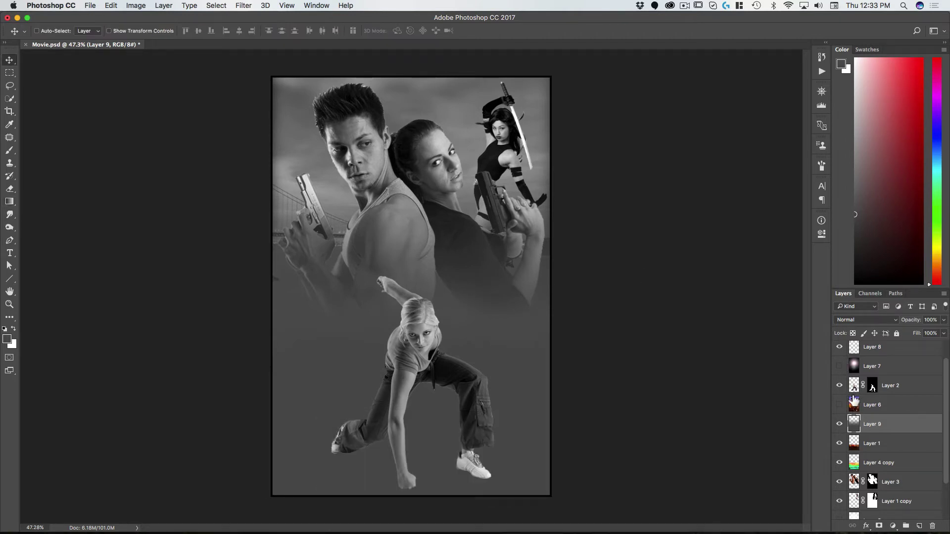
Set Layer 1 copy to 88% opacity and add Layer 10 with radial grey haze over the sword woman at 83%.
{"action": "left_click", "coordinate": [852, 503]}
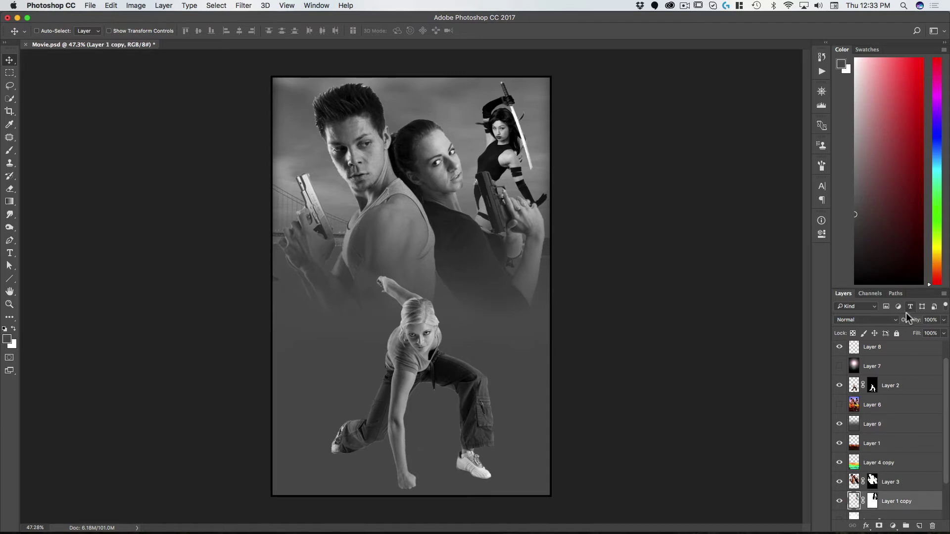
{"action": "mouse_move", "coordinate": [909, 322]}
{"action": "left_mouse_down"}
{"action": "mouse_move", "coordinate": [893, 327]}
{"action": "mouse_move", "coordinate": [905, 325]}
{"action": "left_mouse_up"}
{"action": "left_click", "coordinate": [919, 526]}
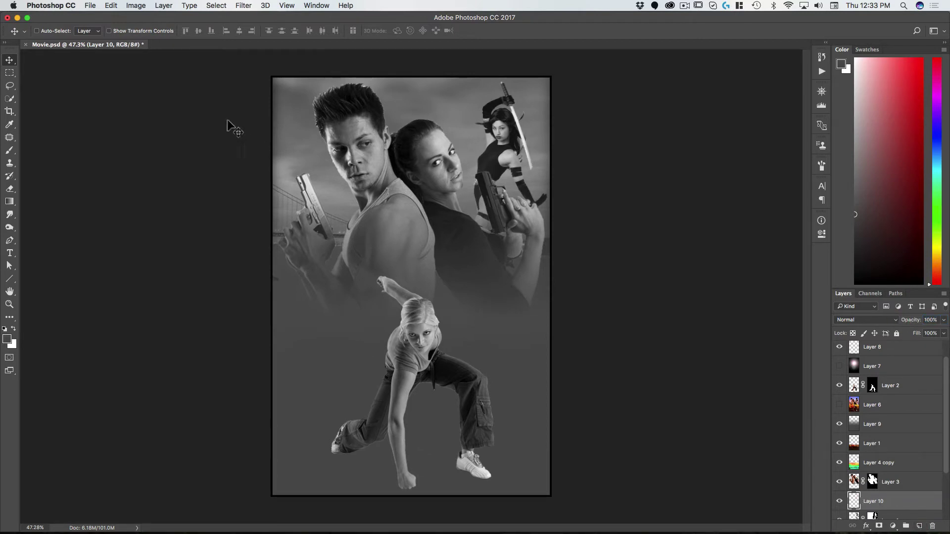
{"action": "key", "text": "g"}
{"action": "left_click", "coordinate": [105, 31]}
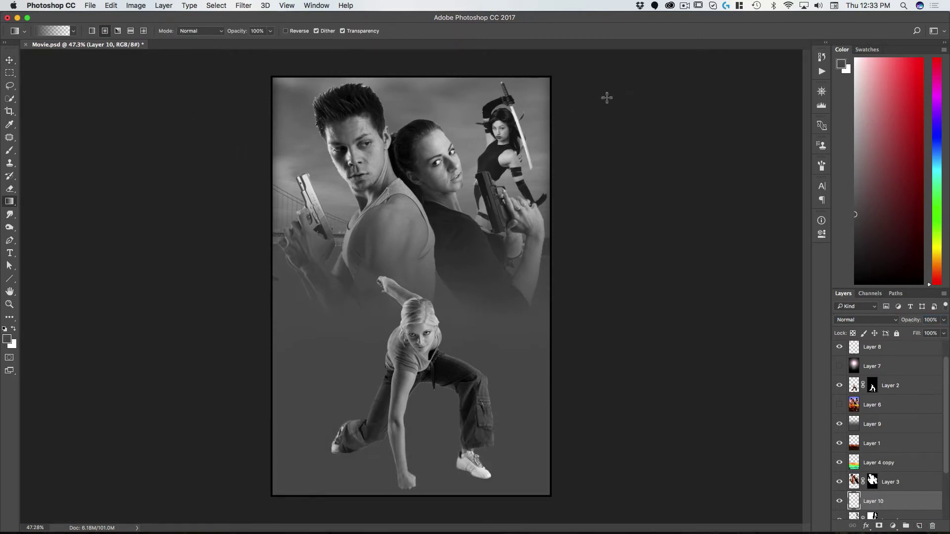
{"action": "left_click", "coordinate": [545, 89], "text": "alt"}
{"action": "left_click_drag", "start_coordinate": [540, 91], "coordinate": [541, 213]}
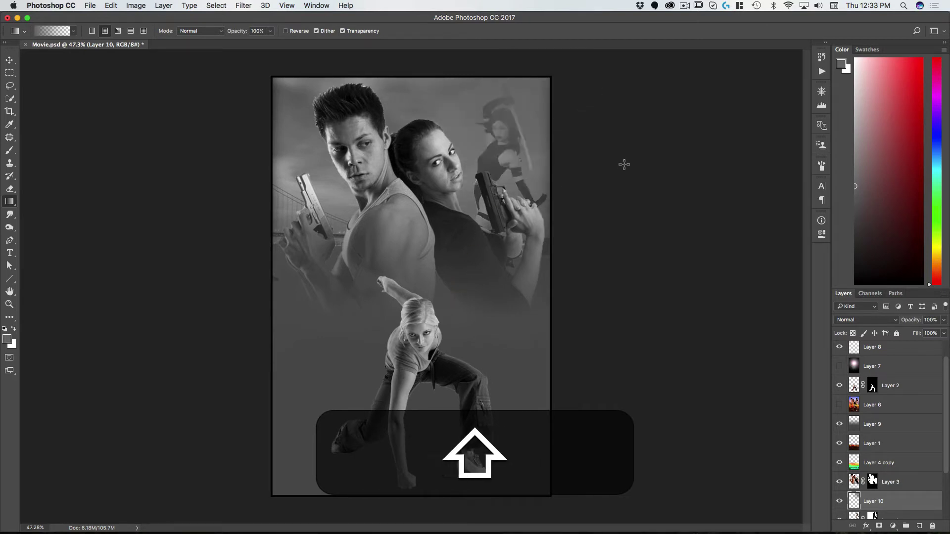
{"action": "key", "text": "shift+v"}
{"action": "left_click_drag", "start_coordinate": [920, 320], "coordinate": [900, 325]}
Lower the Black & White adjustment to 66% opacity and reduce Layer 9's opacity slightly.
{"action": "scroll", "coordinate": [890, 368], "scroll_direction": "up", "scroll_amount": 1}
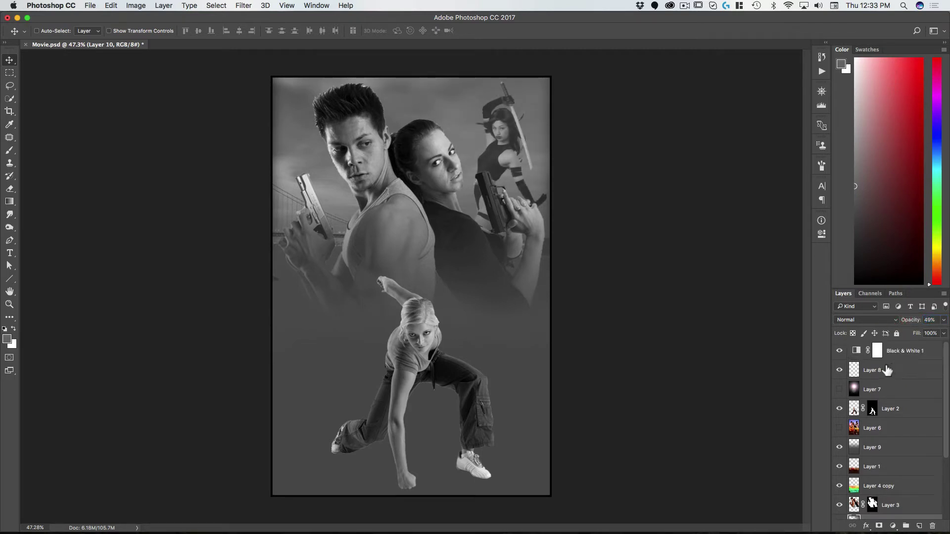
{"action": "left_click", "coordinate": [859, 360]}
{"action": "left_click_drag", "start_coordinate": [915, 324], "coordinate": [899, 327]}
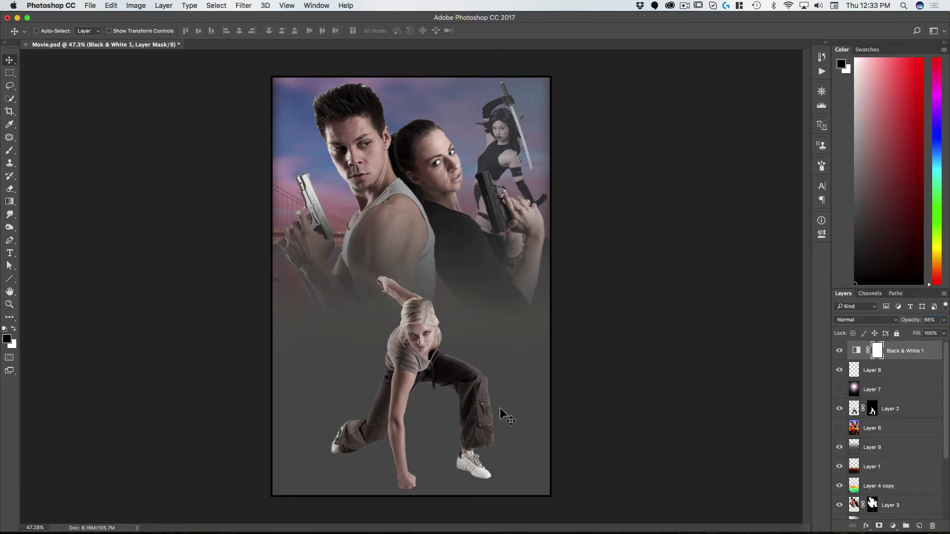
{"action": "left_click", "coordinate": [873, 450]}
{"action": "left_click_drag", "start_coordinate": [911, 325], "coordinate": [910, 324]}
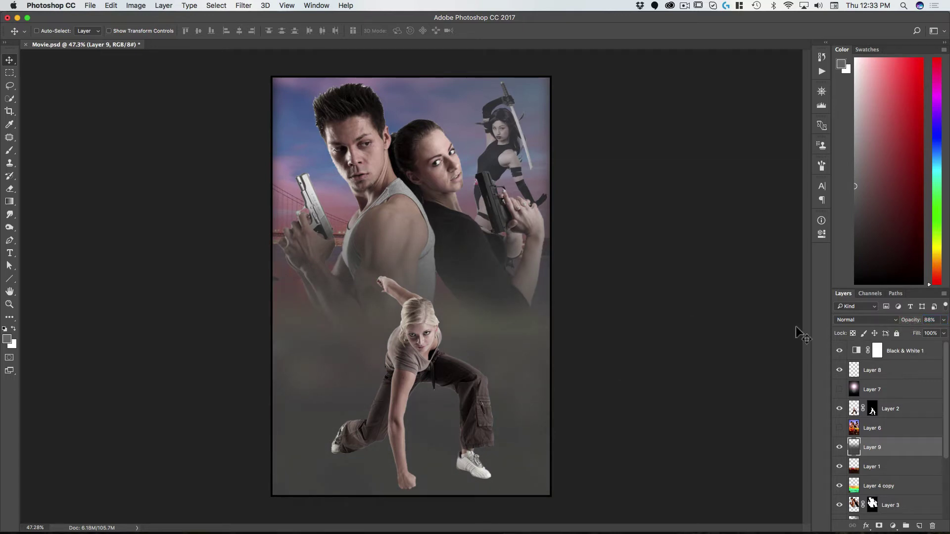
Paint a white radial gradient glow from the blonde's face on new Layer 11.
{"action": "left_click", "coordinate": [919, 526]}
{"action": "key", "text": "g"}
{"action": "left_click", "coordinate": [106, 31]}
{"action": "key", "text": "x"}
{"action": "left_click_drag", "start_coordinate": [419, 347], "coordinate": [554, 224]}
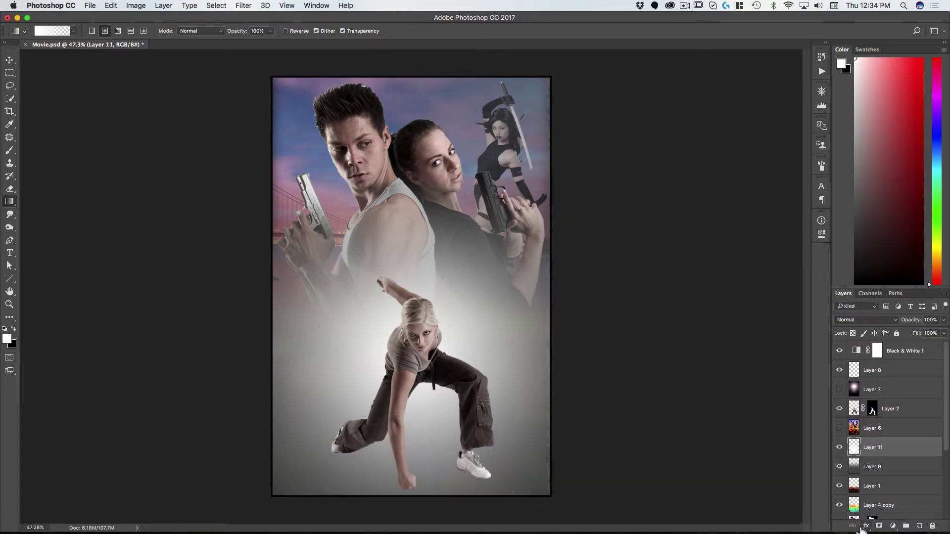
Mask Layer 11's glow to fade toward the poster bottom and lower it to 94% opacity.
{"action": "left_click", "coordinate": [879, 526]}
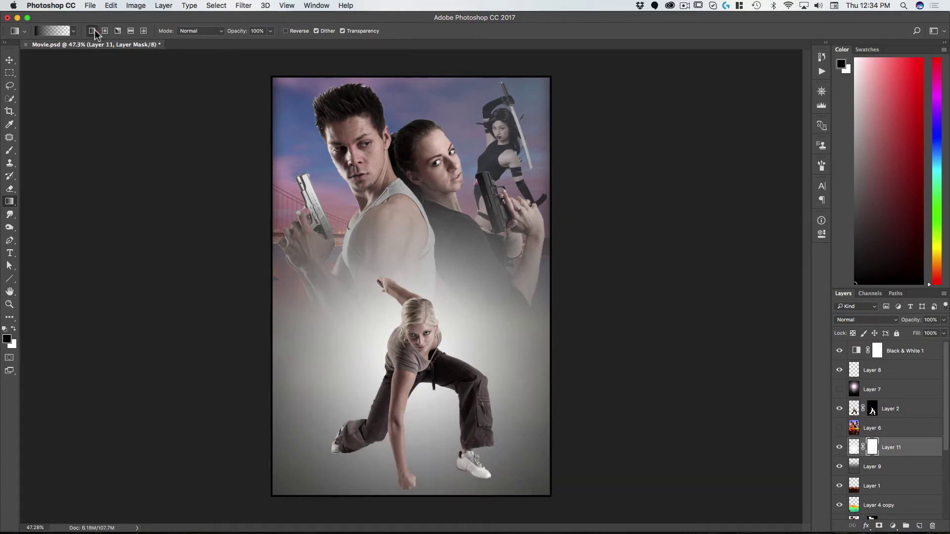
{"action": "left_click_drag", "start_coordinate": [372, 434], "coordinate": [404, 391]}
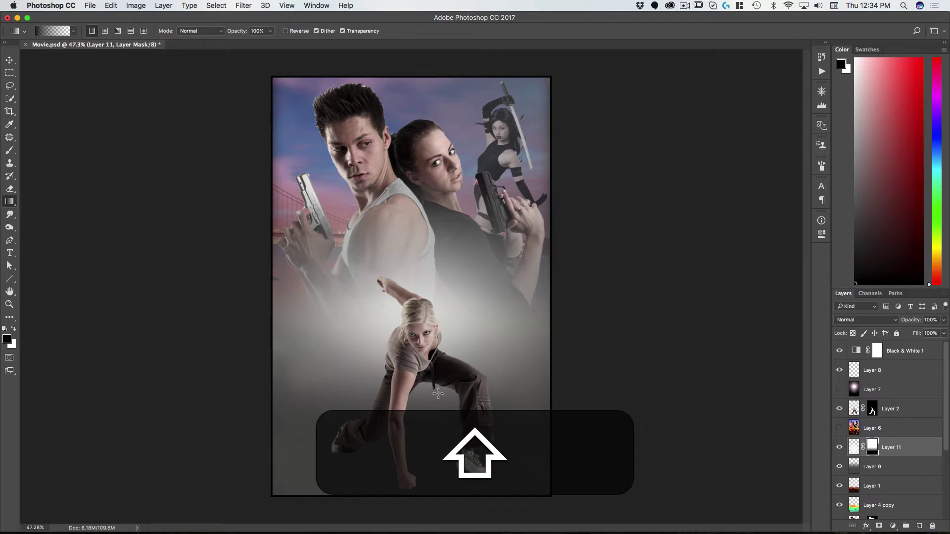
{"action": "key", "text": "shift+v"}
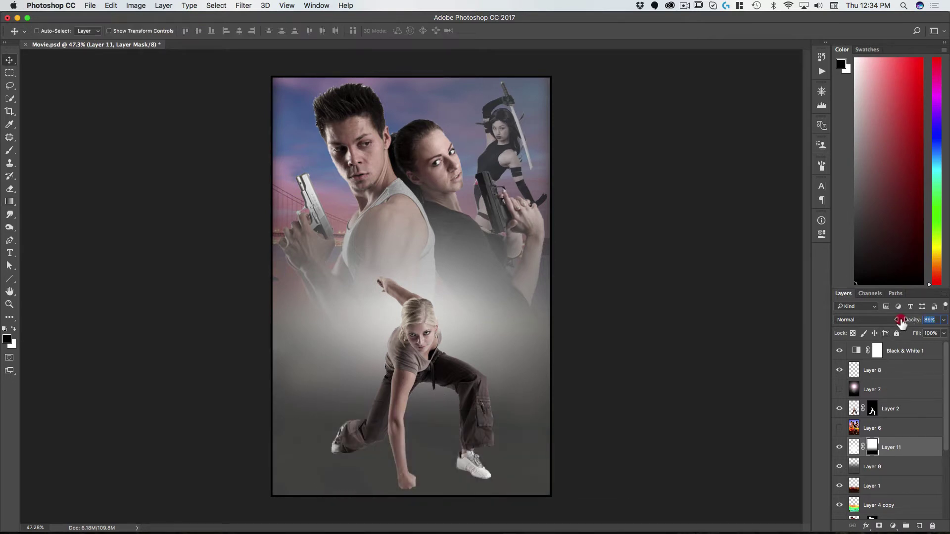
{"action": "left_click_drag", "start_coordinate": [907, 320], "coordinate": [907, 321]}
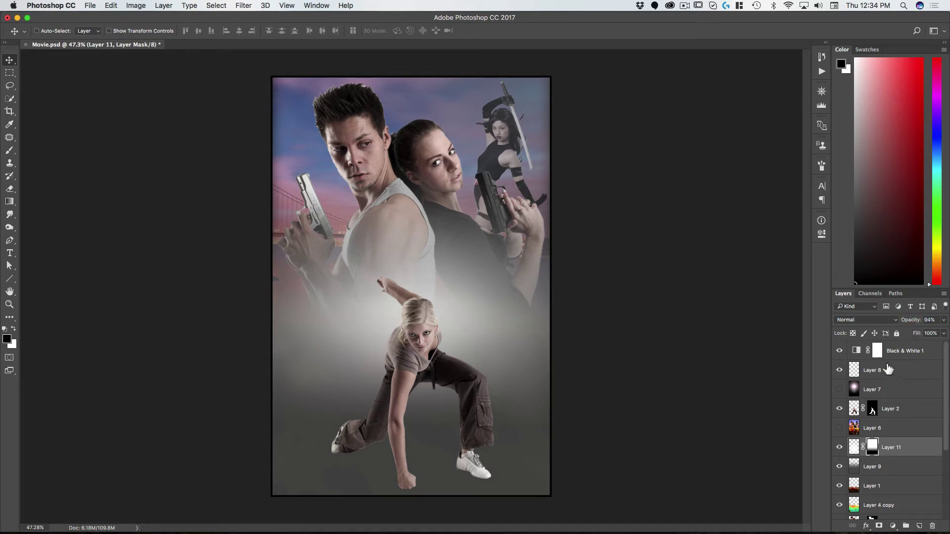
{"action": "left_click", "coordinate": [912, 351]}
Add a Gradient Map adjustment using the Violet, Orange preset.
{"action": "left_click", "coordinate": [892, 525]}
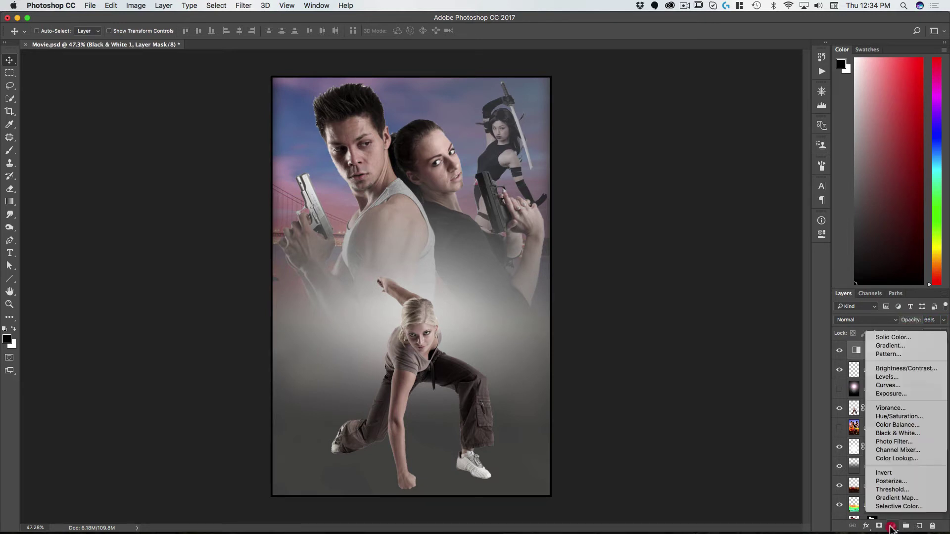
{"action": "left_click", "coordinate": [886, 498]}
{"action": "left_click", "coordinate": [608, 246]}
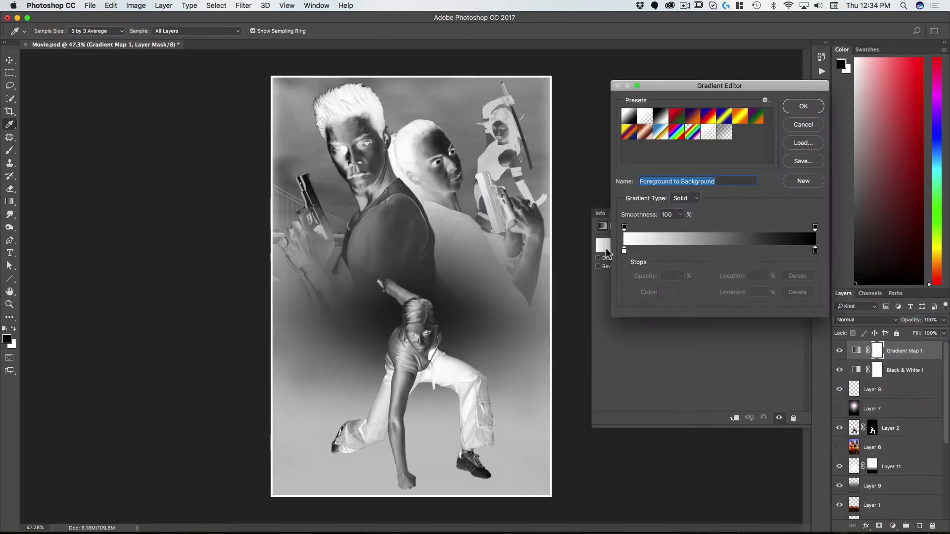
{"action": "left_click", "coordinate": [676, 120]}
{"action": "left_click", "coordinate": [694, 121]}
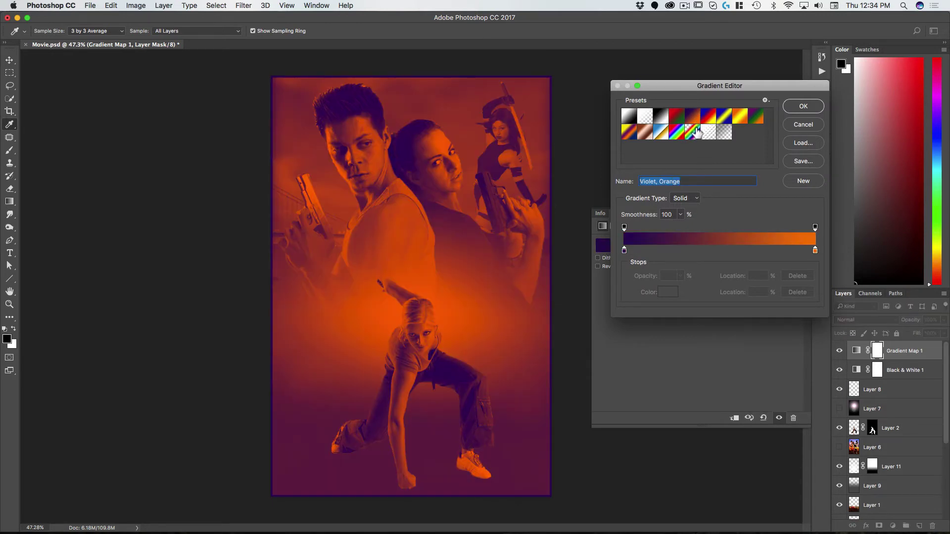
{"action": "left_click", "coordinate": [803, 106]}
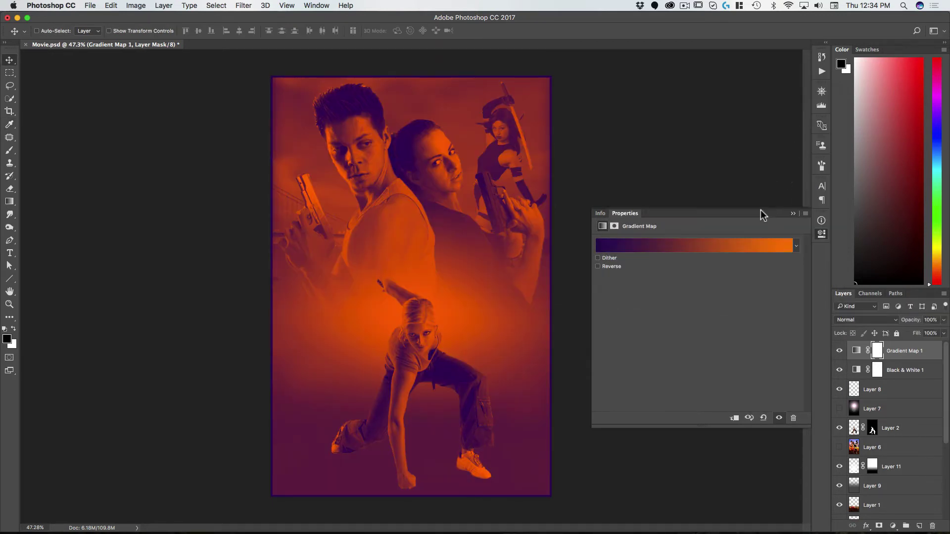
Blend Gradient Map 1 in Soft Light mode at 73% opacity.
{"action": "left_click", "coordinate": [864, 319]}
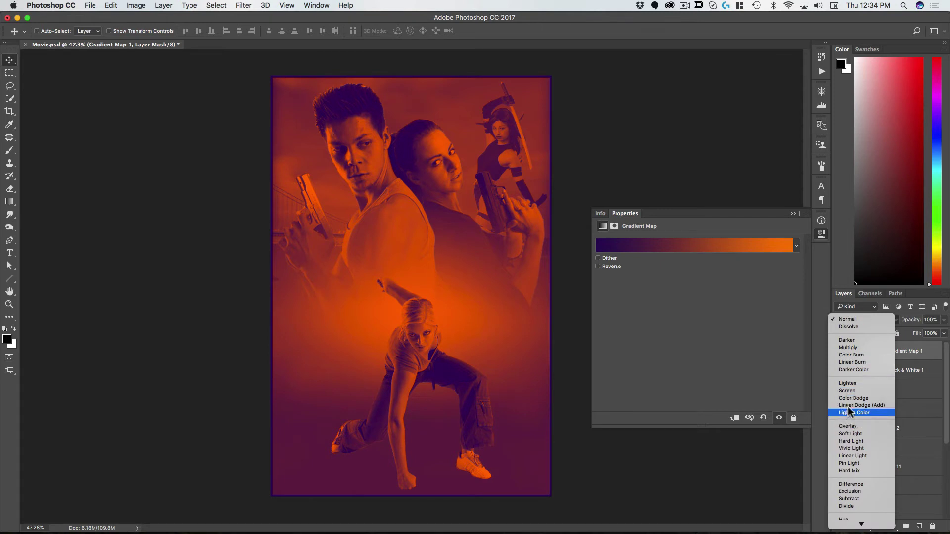
{"action": "left_click", "coordinate": [851, 433]}
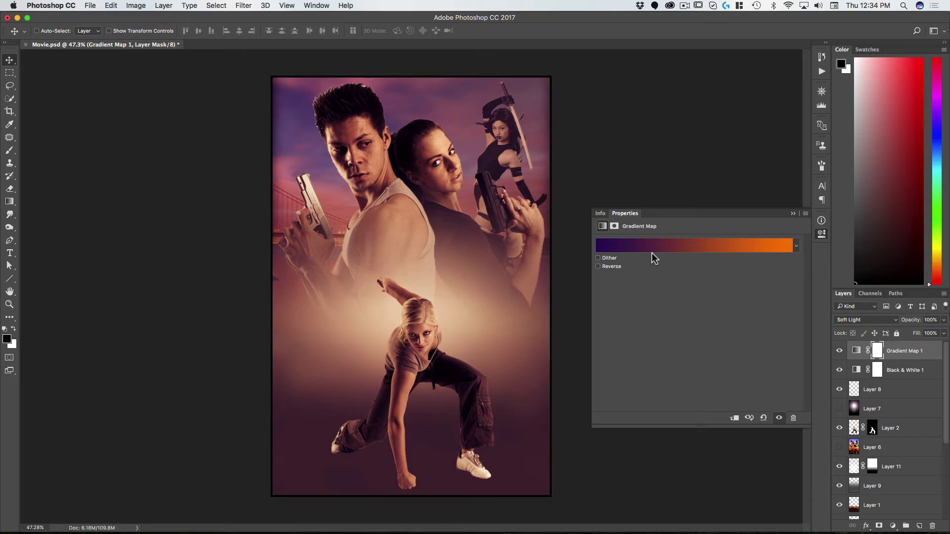
{"action": "left_click", "coordinate": [821, 234]}
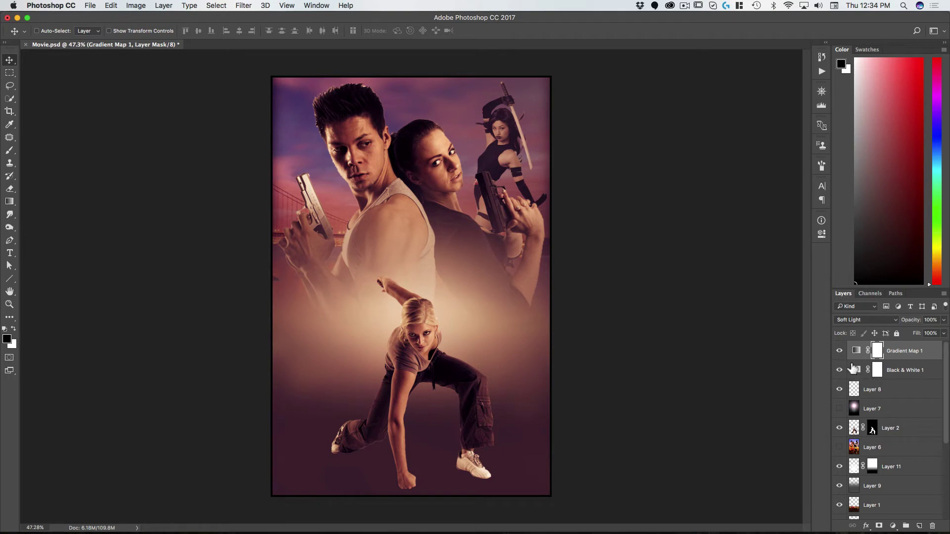
{"action": "left_click_drag", "start_coordinate": [924, 317], "coordinate": [901, 324]}
Add a Color Balance adjustment with highlights Yellow–Blue set to -9.
{"action": "left_click", "coordinate": [893, 526]}
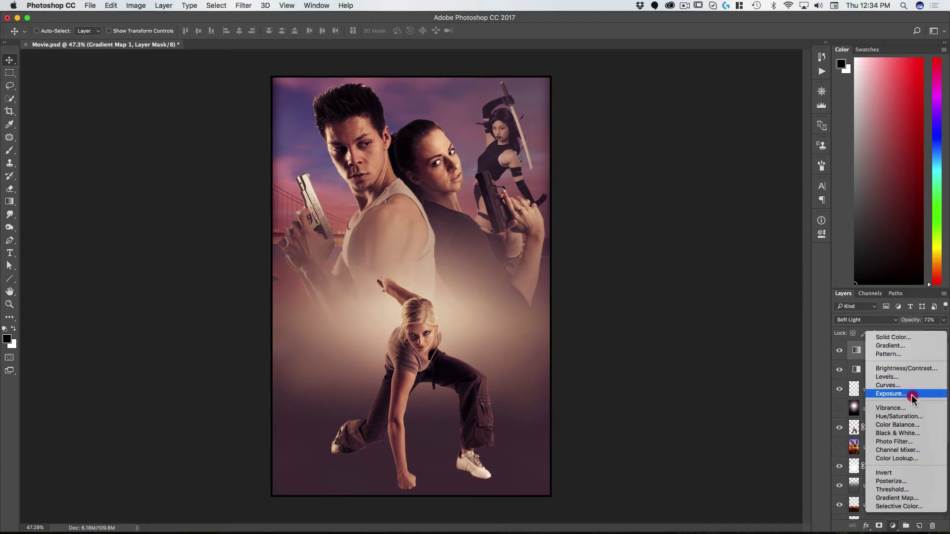
{"action": "left_click", "coordinate": [896, 426]}
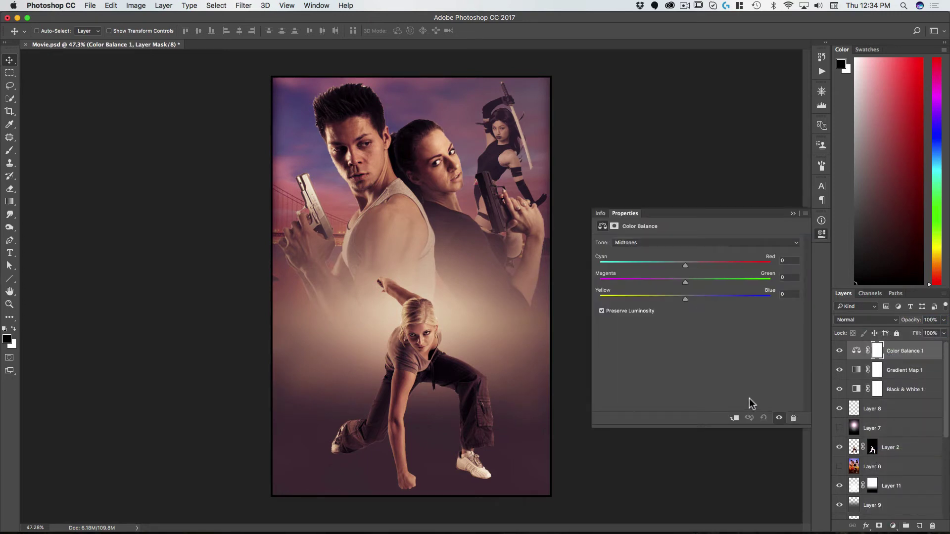
{"action": "left_click", "coordinate": [649, 243]}
{"action": "left_click", "coordinate": [648, 250]}
{"action": "left_click", "coordinate": [675, 299]}
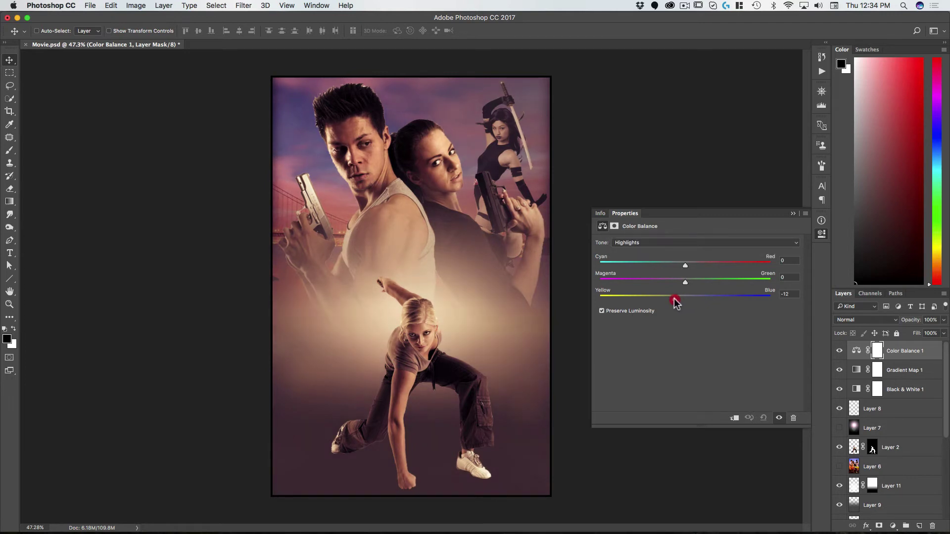
{"action": "left_click_drag", "start_coordinate": [674, 299], "coordinate": [678, 299]}
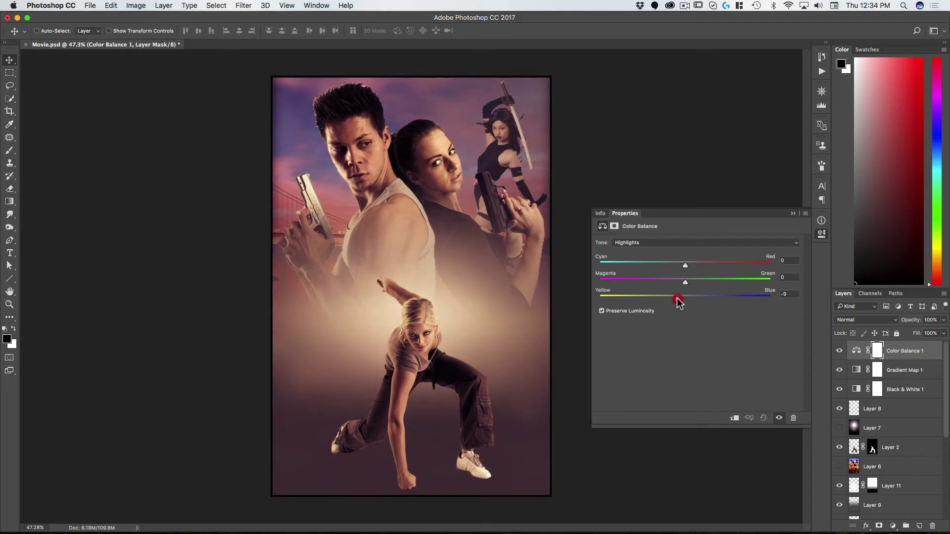
Shift Color Balance shadows to Cyan–Red -19 and Yellow–Blue +9.
{"action": "left_click", "coordinate": [662, 243]}
{"action": "left_click", "coordinate": [661, 227]}
{"action": "left_click_drag", "start_coordinate": [684, 266], "coordinate": [697, 301]}
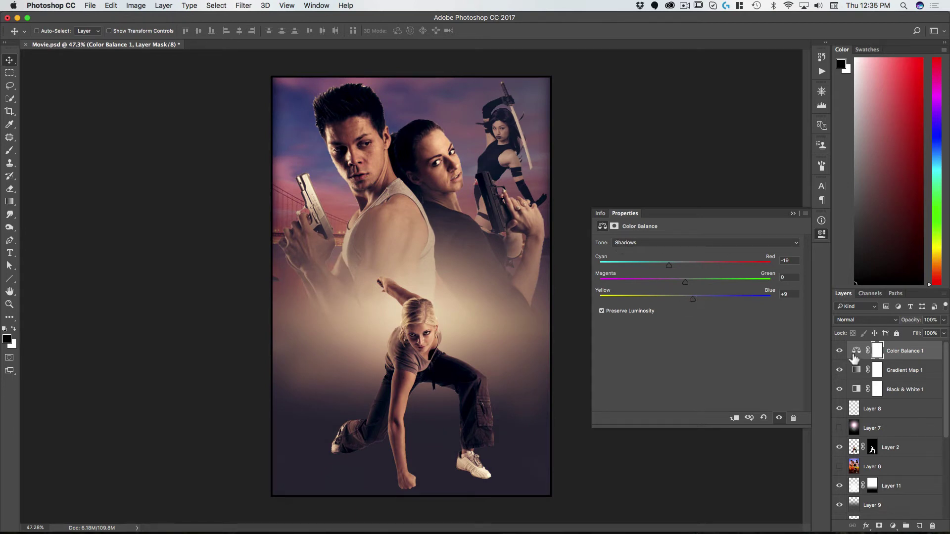
Add a Curves adjustment that raises the Blue channel's black point to output 14.
{"action": "left_click", "coordinate": [821, 233]}
{"action": "left_click", "coordinate": [892, 526]}
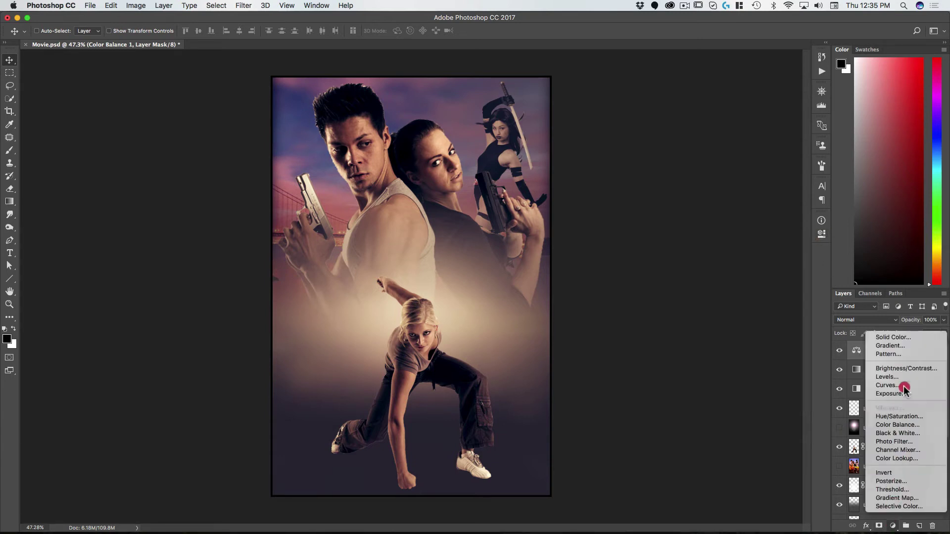
{"action": "left_click", "coordinate": [893, 386]}
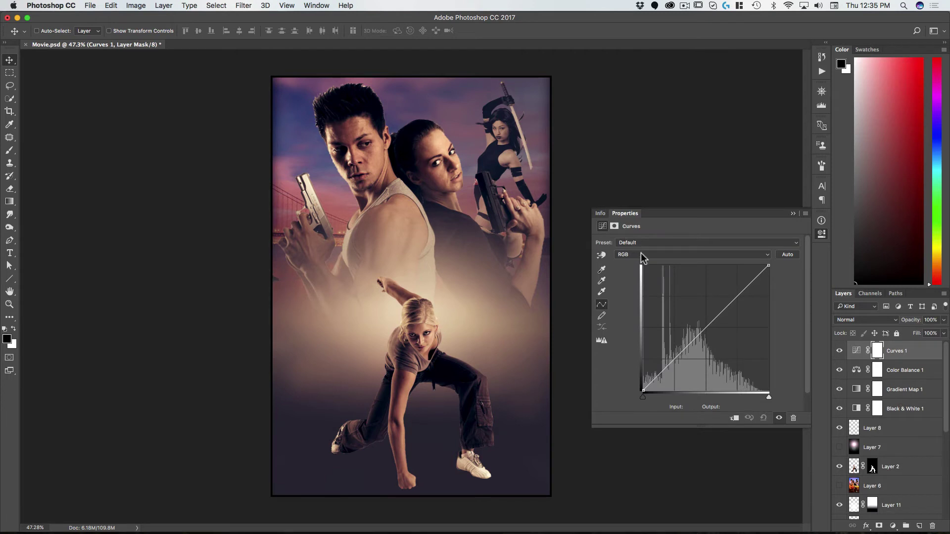
{"action": "left_click", "coordinate": [644, 255]}
{"action": "key", "text": "alt+5"}
{"action": "left_click_drag", "start_coordinate": [643, 391], "coordinate": [643, 385]}
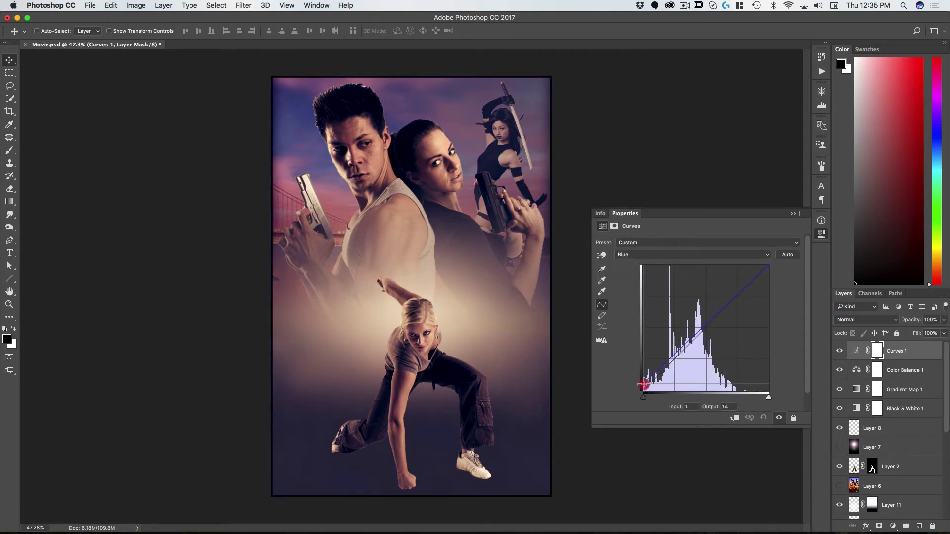
{"action": "left_click", "coordinate": [857, 372]}
{"action": "left_click", "coordinate": [856, 391]}
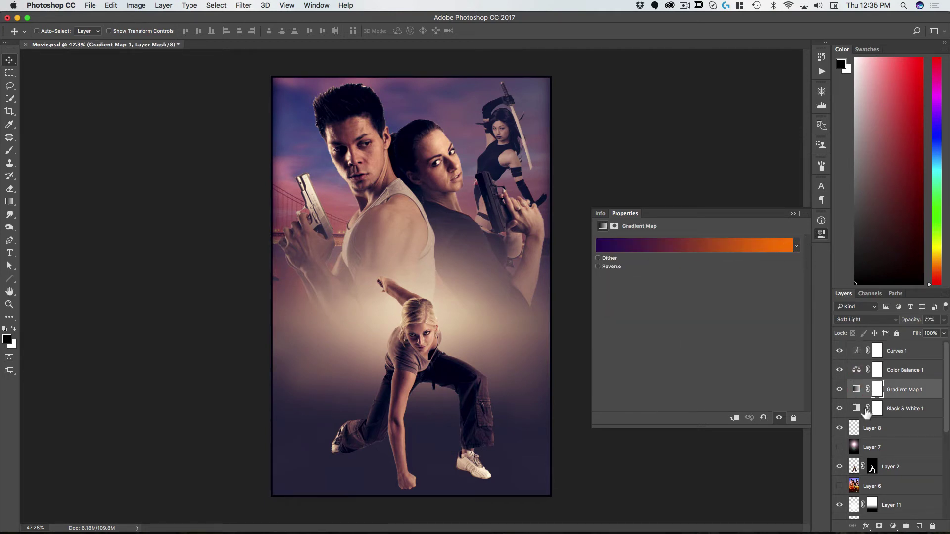
{"action": "left_click", "coordinate": [822, 233]}
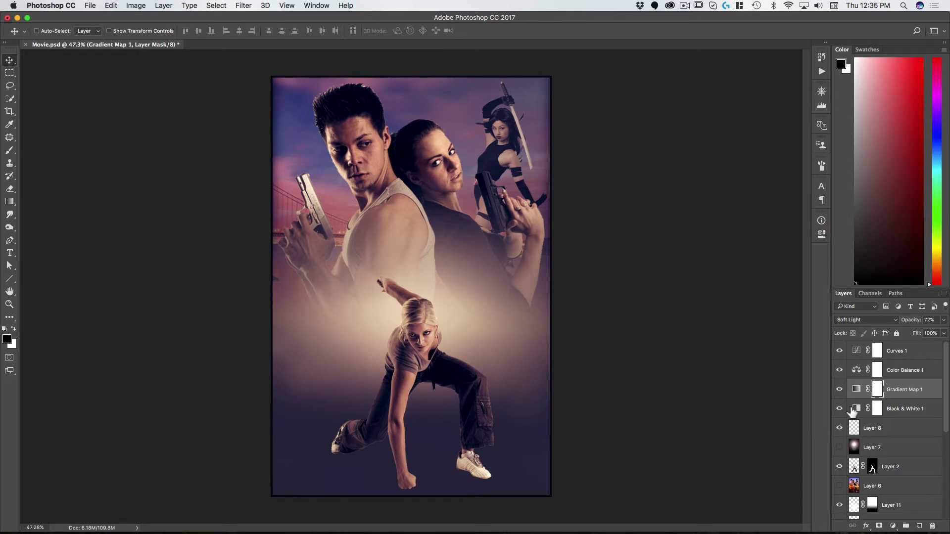
Change Gradient Map 1's left violet stop to navy blue #0a2a59.
{"action": "left_click", "coordinate": [856, 389]}
{"action": "double_click", "coordinate": [850, 391]}
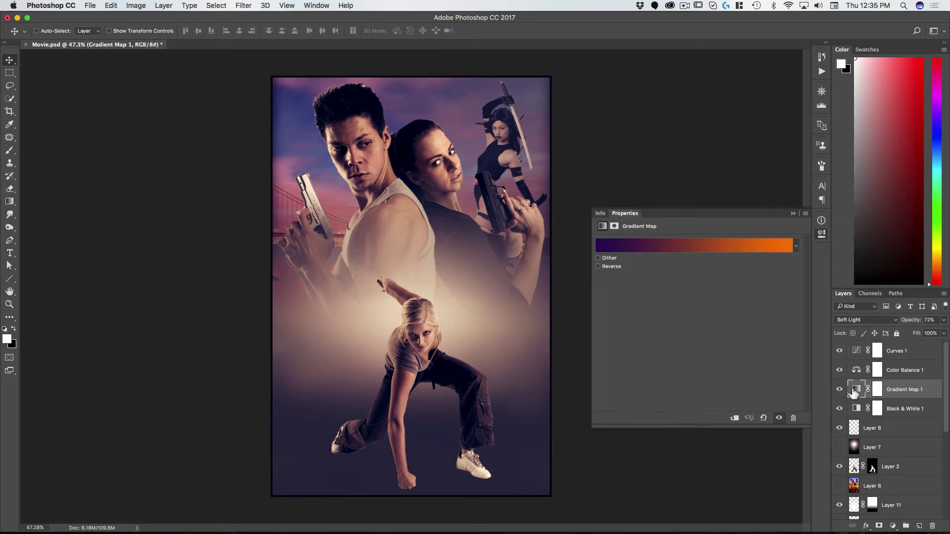
{"action": "left_click", "coordinate": [771, 250]}
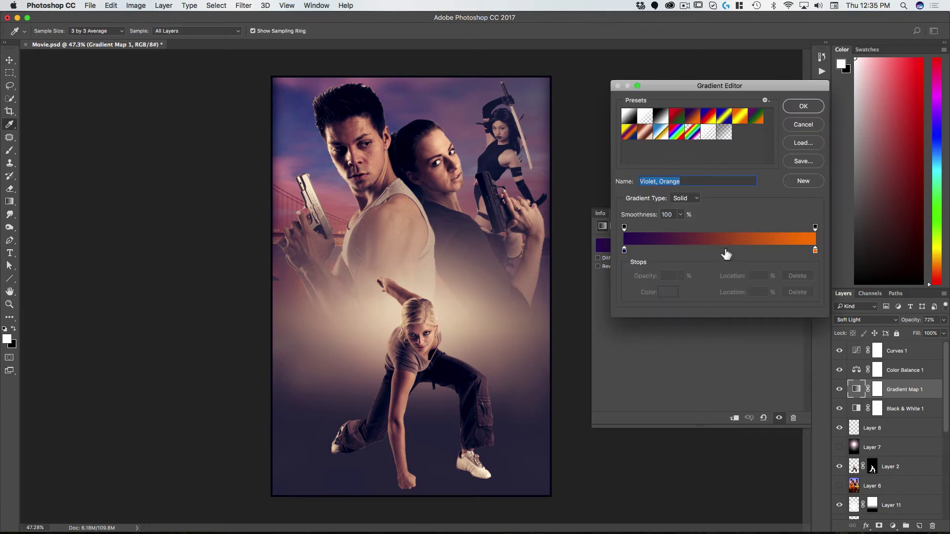
{"action": "left_click", "coordinate": [624, 250]}
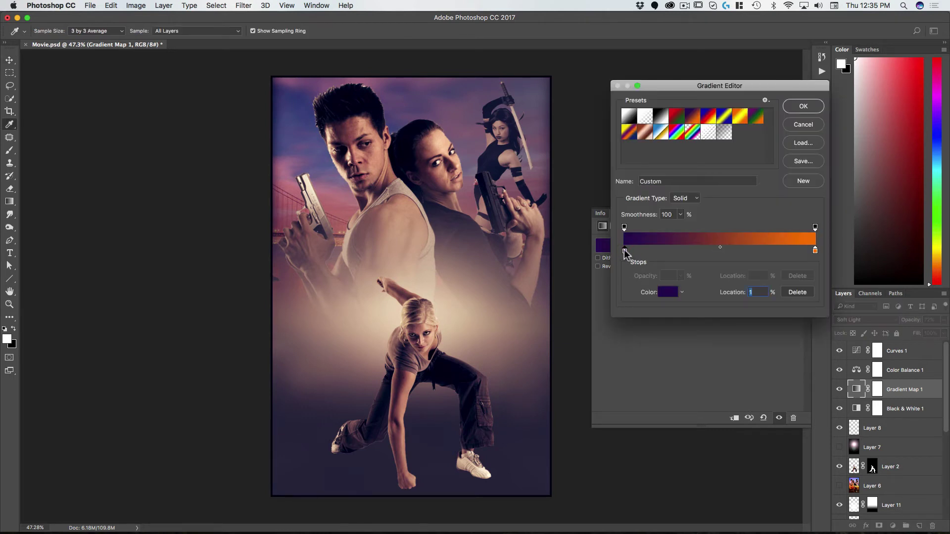
{"action": "left_click", "coordinate": [664, 291]}
{"action": "left_click_drag", "start_coordinate": [468, 163], "coordinate": [686, 111]}
{"action": "left_click_drag", "start_coordinate": [693, 164], "coordinate": [694, 187]}
{"action": "left_click", "coordinate": [783, 128]}
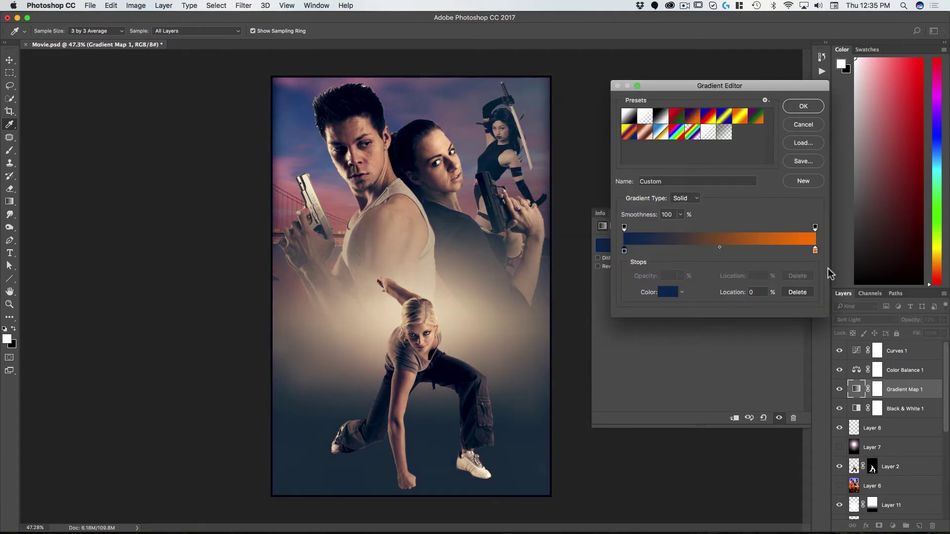
Lighten the right stop to orange #ff9000 and accept the navy-to-orange gradient.
{"action": "left_click", "coordinate": [816, 251]}
{"action": "left_click", "coordinate": [663, 292]}
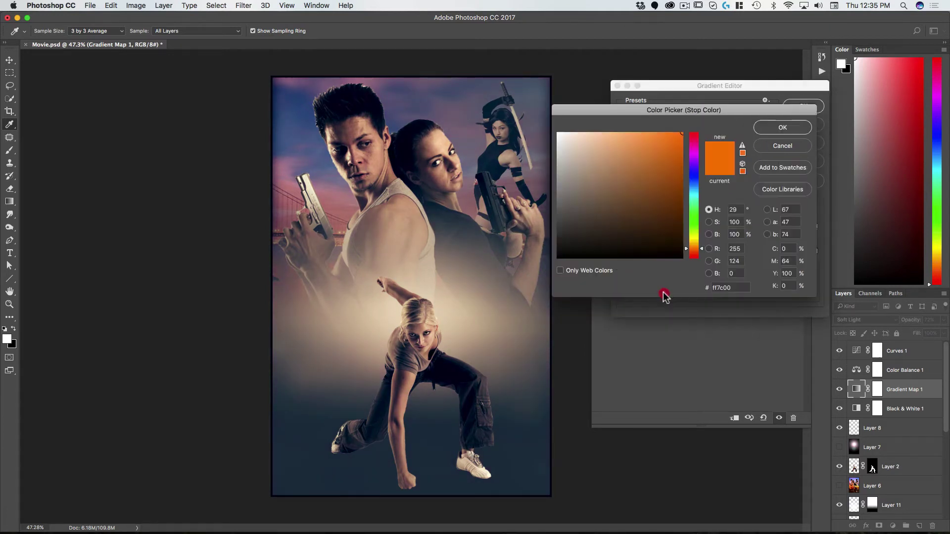
{"action": "left_click_drag", "start_coordinate": [687, 249], "coordinate": [687, 251]}
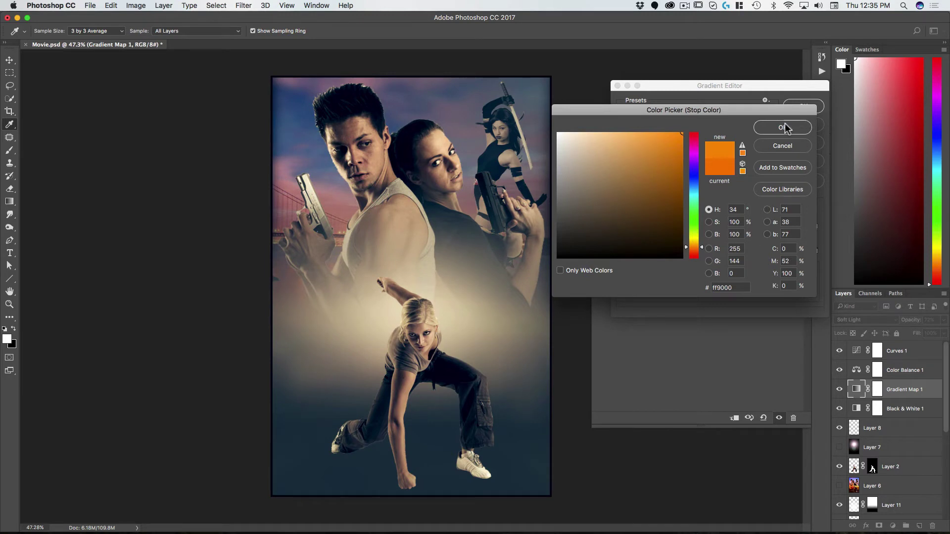
{"action": "left_click", "coordinate": [783, 127]}
{"action": "left_click", "coordinate": [800, 106]}
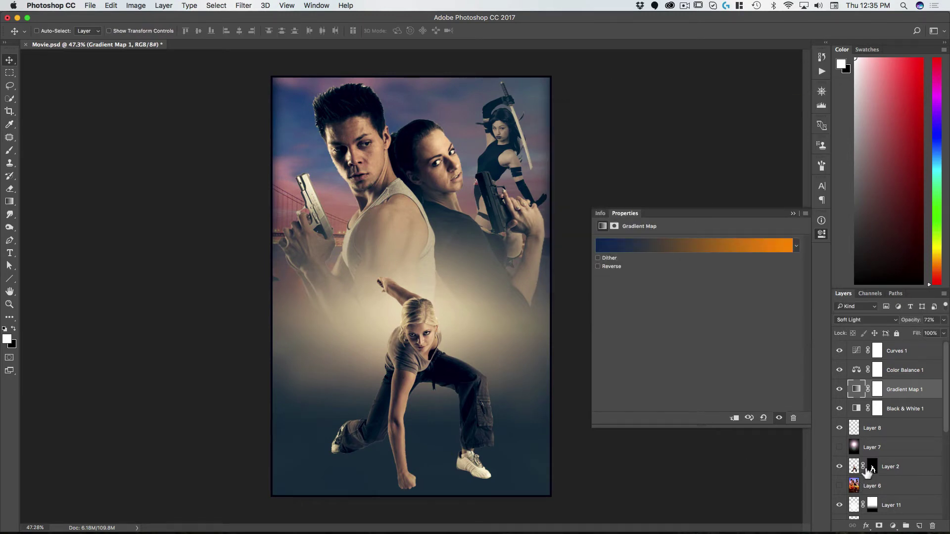
Fill the crouching dancer's outline as a solid black silhouette on a new layer above Layer 6.
{"action": "left_click", "coordinate": [821, 235]}
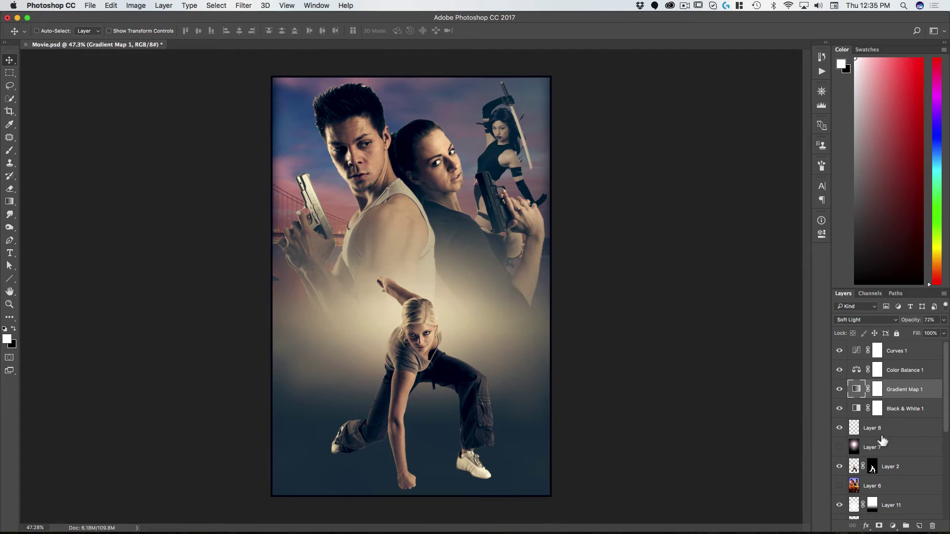
{"action": "scroll", "coordinate": [885, 441], "scroll_direction": "down", "scroll_amount": 8}
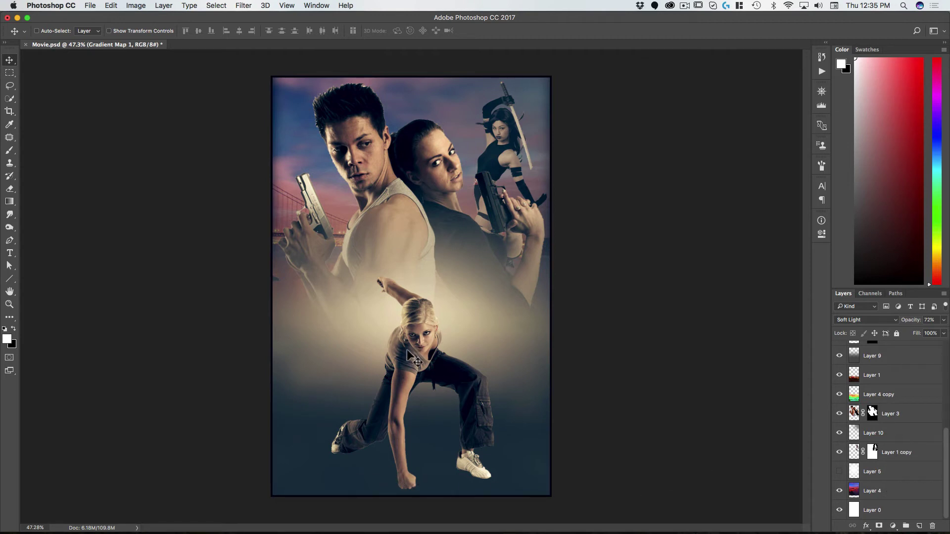
{"action": "key", "text": "super"}
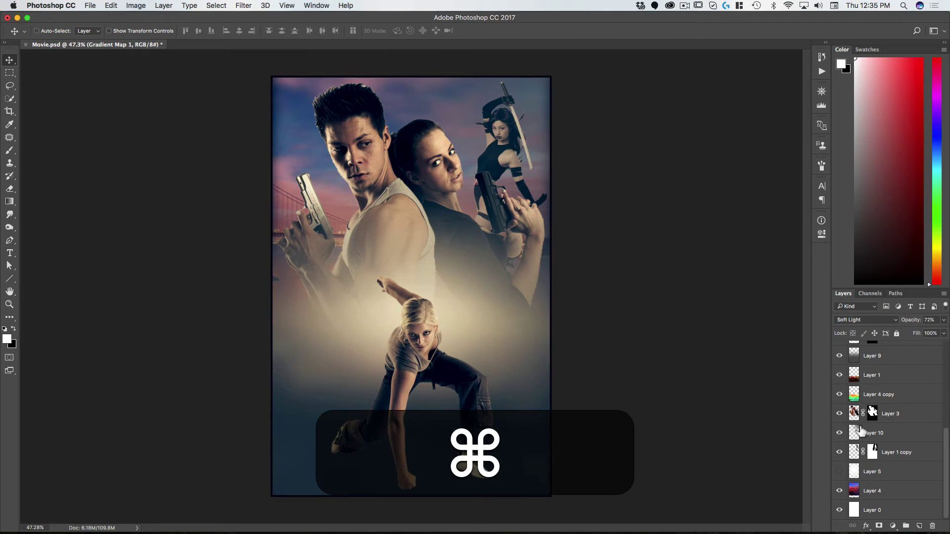
{"action": "left_click_drag", "start_coordinate": [860, 433], "coordinate": [870, 414]}
{"action": "scroll", "coordinate": [866, 425], "scroll_direction": "up", "scroll_amount": 5}
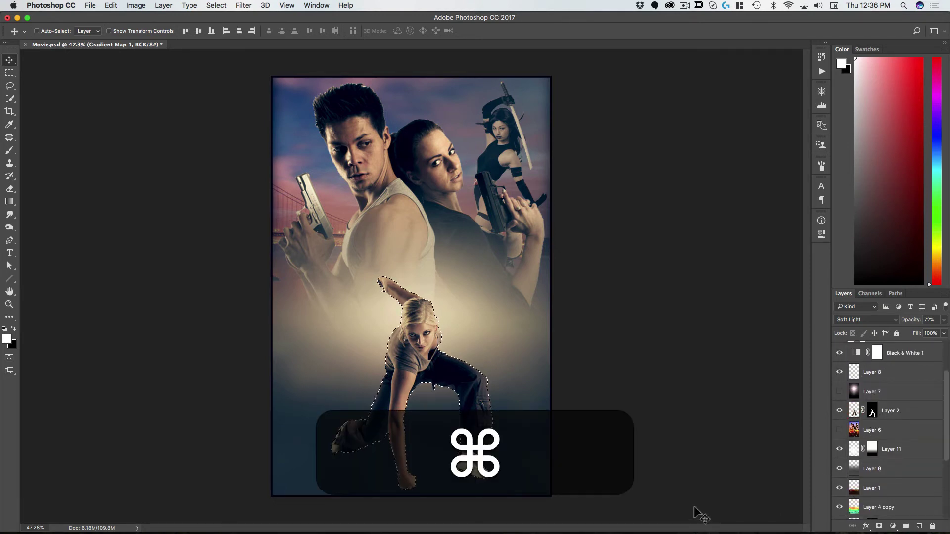
{"action": "left_click_drag", "start_coordinate": [876, 430], "coordinate": [920, 526]}
{"action": "left_click", "coordinate": [919, 526]}
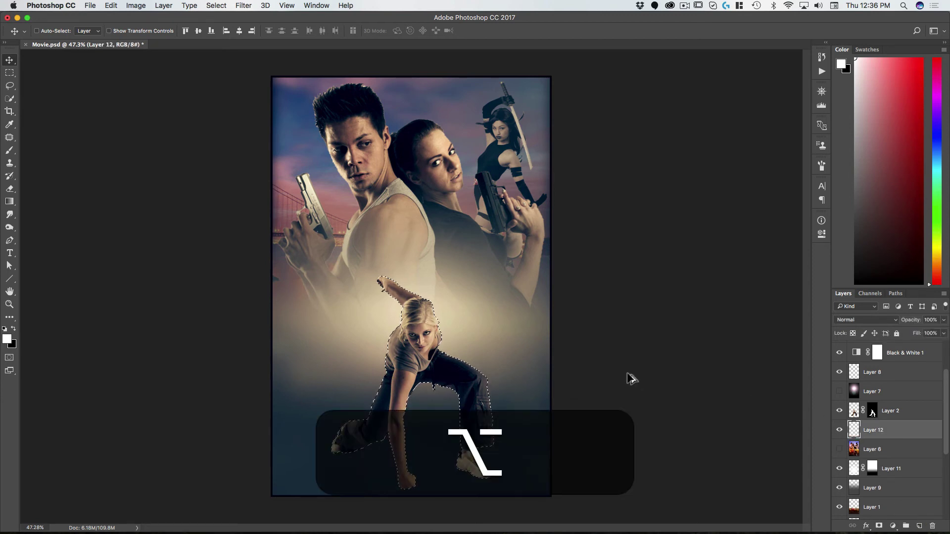
{"action": "key", "text": "alt+super+BackSpace"}
{"action": "key", "text": "super+d"}
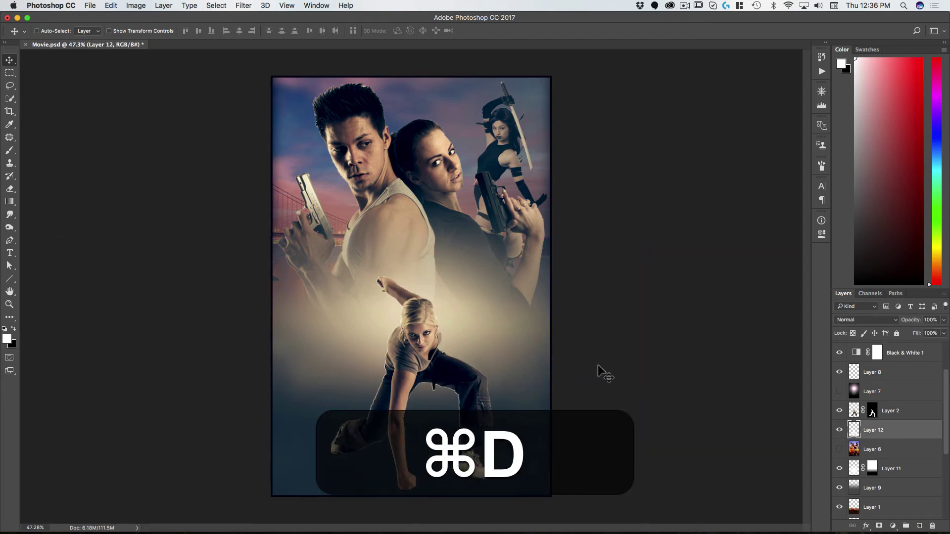
{"action": "key", "text": "super+i"}
Skew and warp the black silhouette into a shadow stretching to her lower left.
{"action": "key", "text": "super+t"}
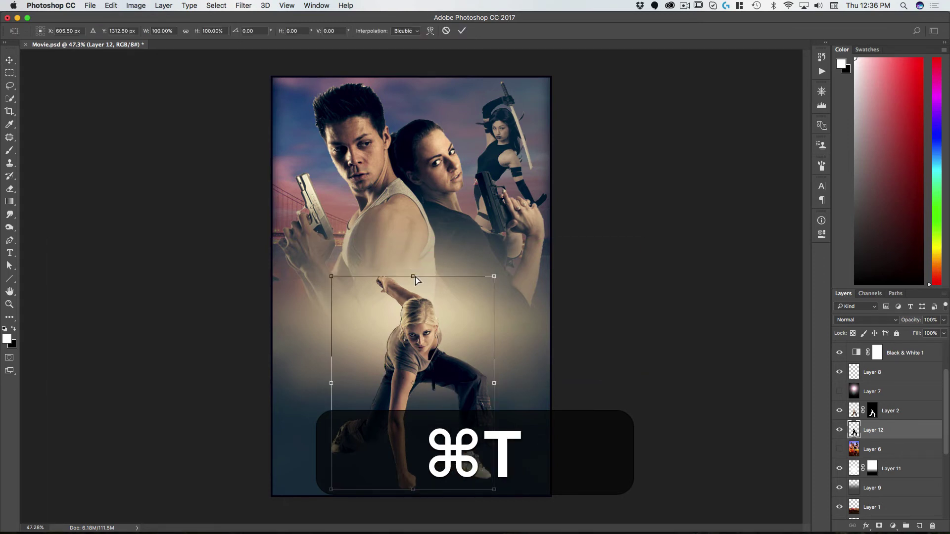
{"action": "left_click_drag", "start_coordinate": [415, 281], "coordinate": [312, 318]}
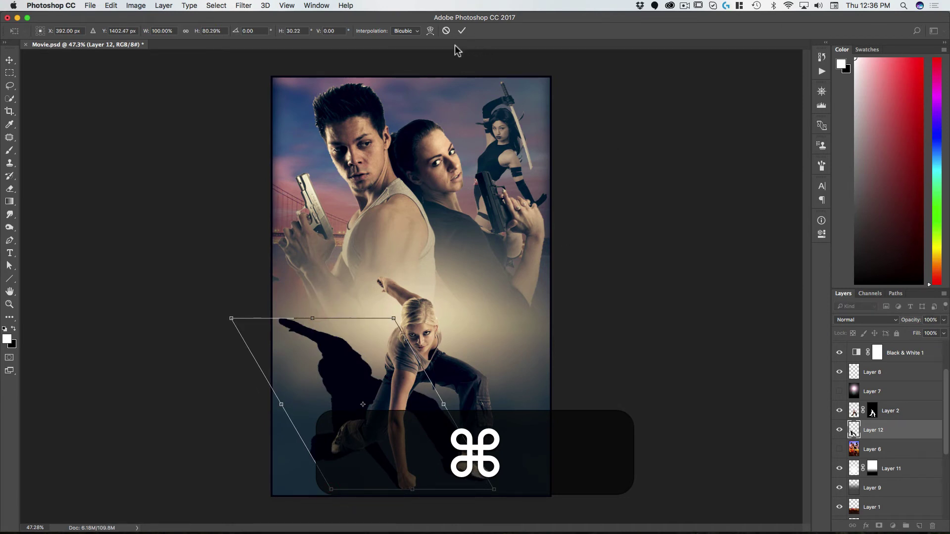
{"action": "left_click", "coordinate": [430, 31]}
{"action": "mouse_move", "coordinate": [325, 464]}
{"action": "left_mouse_down"}
{"action": "mouse_move", "coordinate": [332, 447]}
{"action": "mouse_move", "coordinate": [338, 458]}
{"action": "left_mouse_up"}
{"action": "left_click_drag", "start_coordinate": [487, 475], "coordinate": [487, 477]}
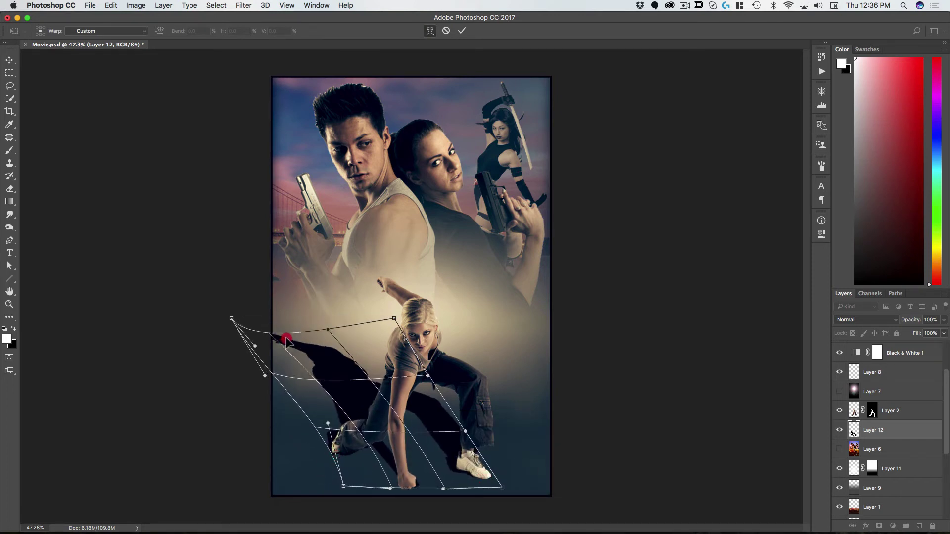
{"action": "left_click_drag", "start_coordinate": [232, 320], "coordinate": [135, 354]}
{"action": "left_click", "coordinate": [461, 31]}
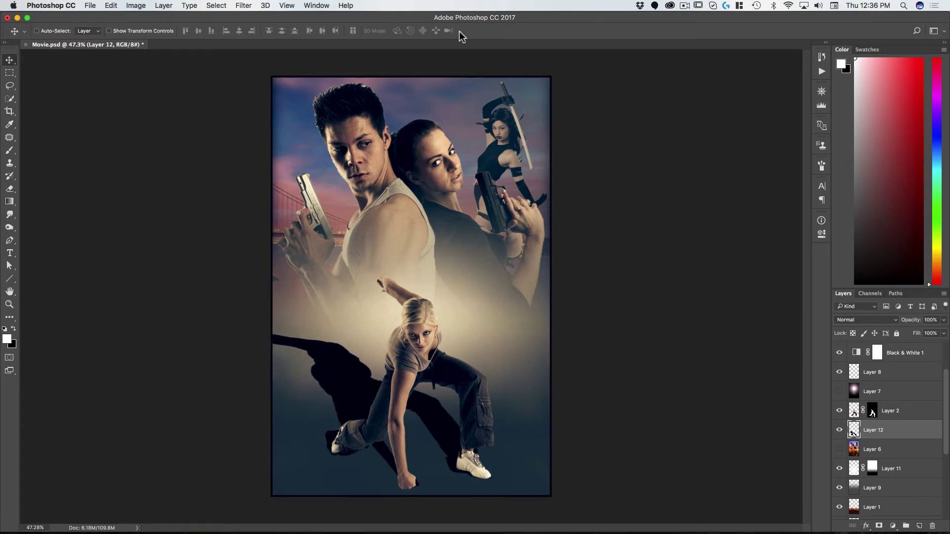
Set the shadow layer to 30% opacity and squash it to 61% height beneath the blonde.
{"action": "key", "text": "3"}
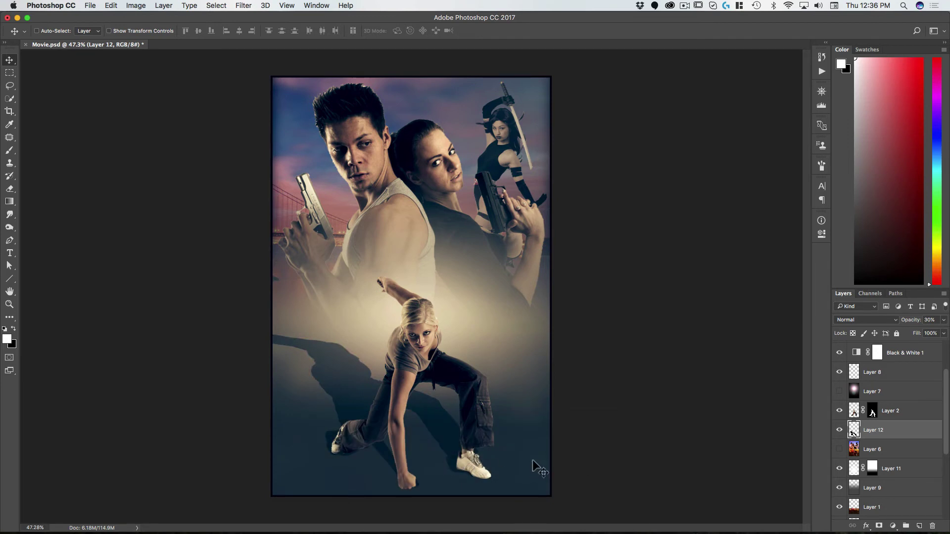
{"action": "key", "text": "super+t"}
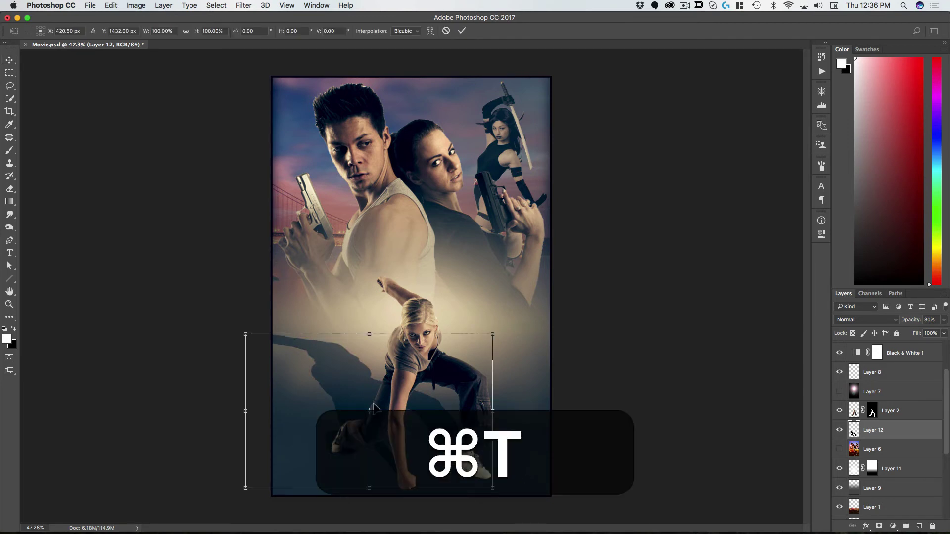
{"action": "left_click_drag", "start_coordinate": [369, 334], "coordinate": [367, 394]}
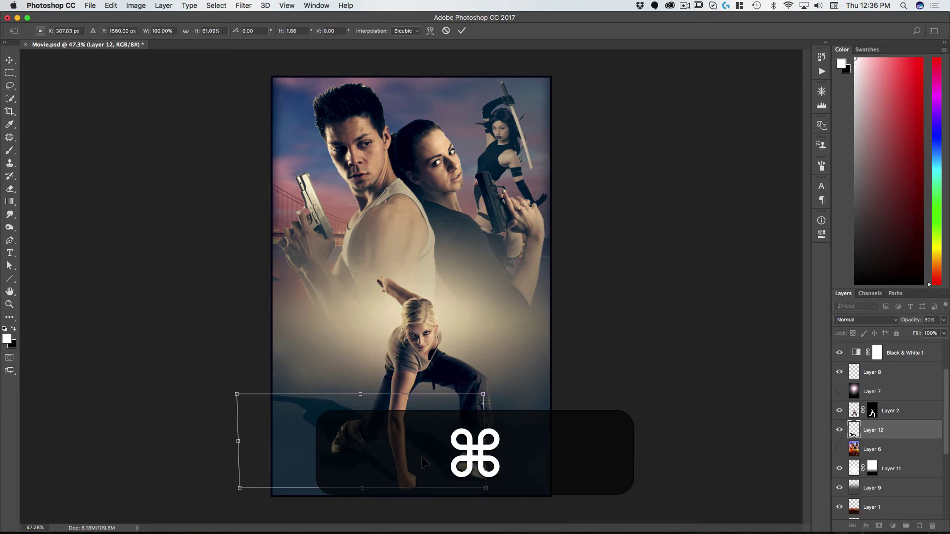
{"action": "left_click_drag", "start_coordinate": [435, 458], "coordinate": [438, 459]}
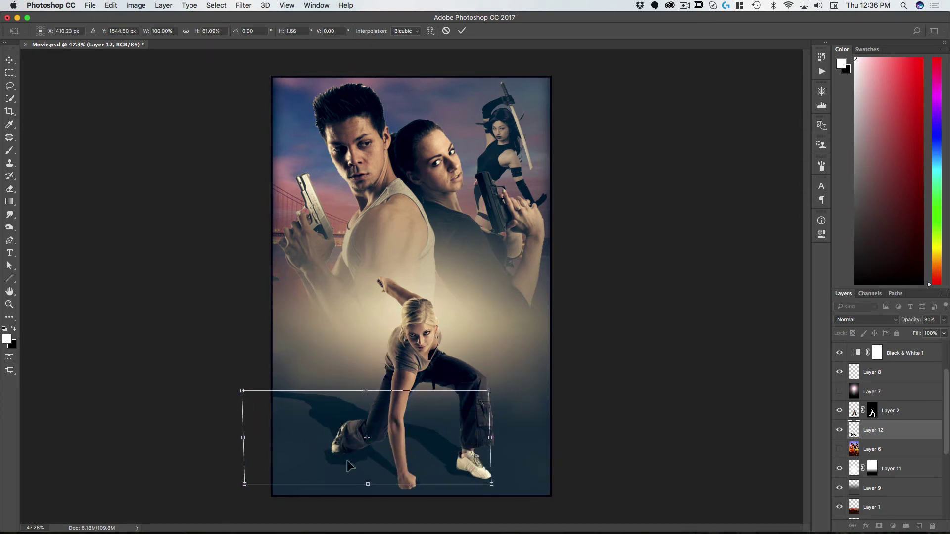
Warp the shadow near the left foot and pull its bottom edge down.
{"action": "left_click", "coordinate": [428, 33]}
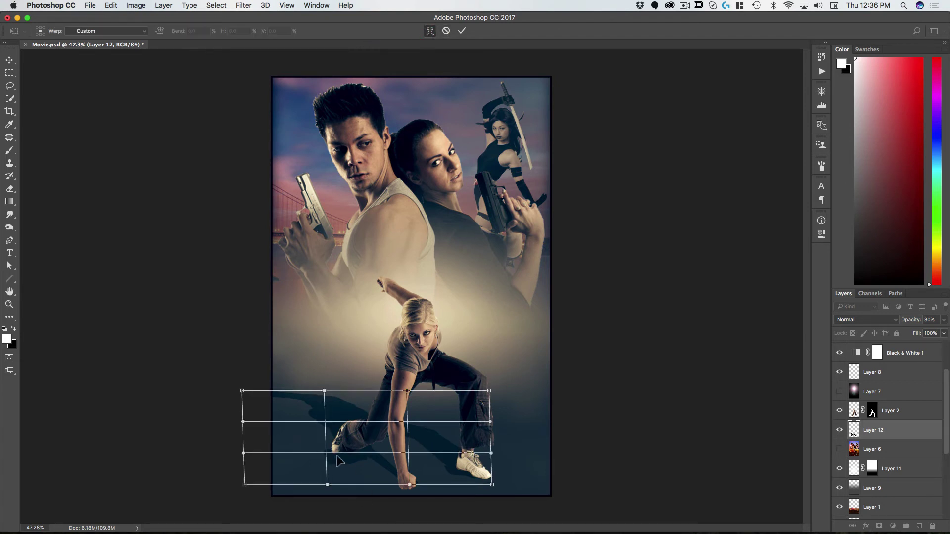
{"action": "left_click_drag", "start_coordinate": [334, 455], "coordinate": [328, 444]}
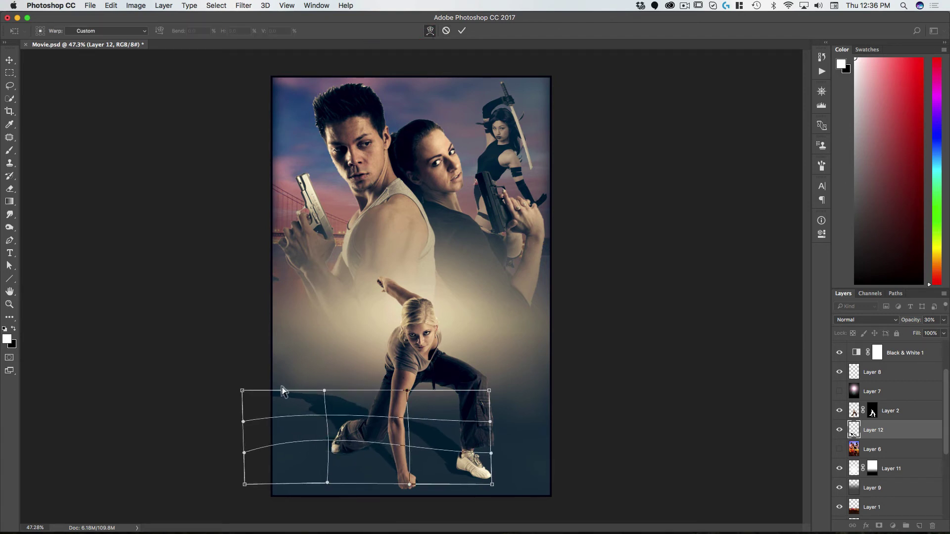
{"action": "left_click_drag", "start_coordinate": [427, 483], "coordinate": [425, 491]}
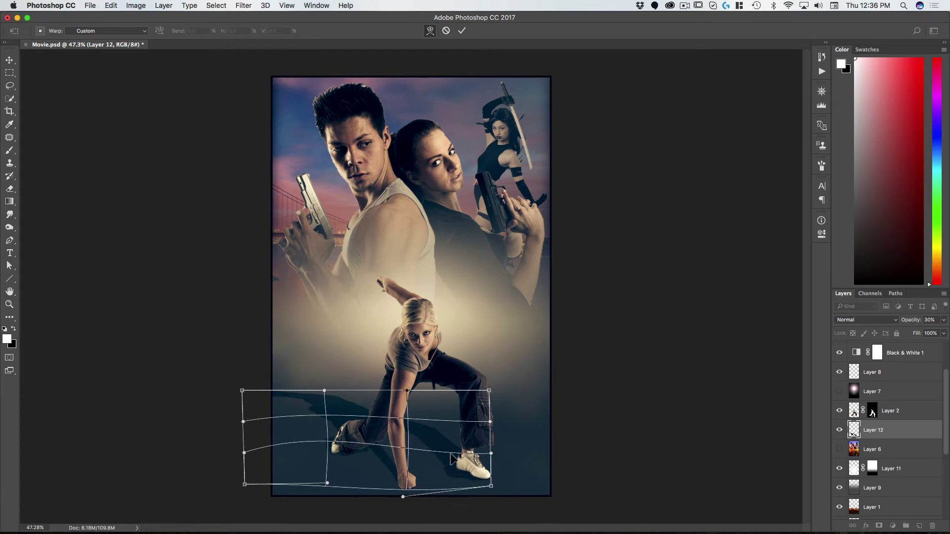
{"action": "left_click", "coordinate": [461, 30]}
{"action": "left_click_drag", "start_coordinate": [493, 476], "coordinate": [512, 457]}
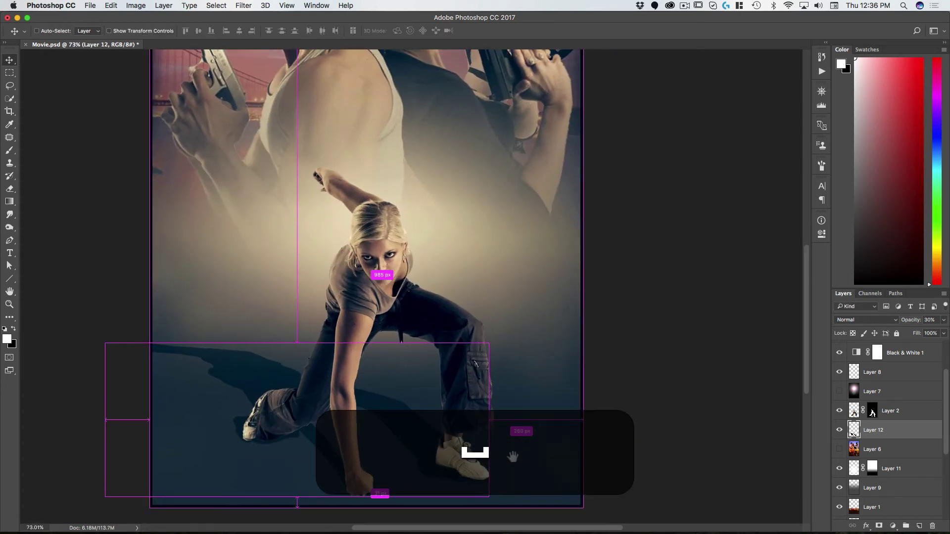
Erase Layer 12's shadow with a 25 px hard round eraser at 100% over the blonde's lower leg and shoe.
{"action": "key", "text": "e"}
{"action": "right_click", "coordinate": [420, 487]}
{"action": "left_click", "coordinate": [467, 379]}
{"action": "left_click", "coordinate": [477, 293]}
{"action": "left_click_drag", "start_coordinate": [374, 419], "coordinate": [430, 461]}
{"action": "key", "text": "0"}
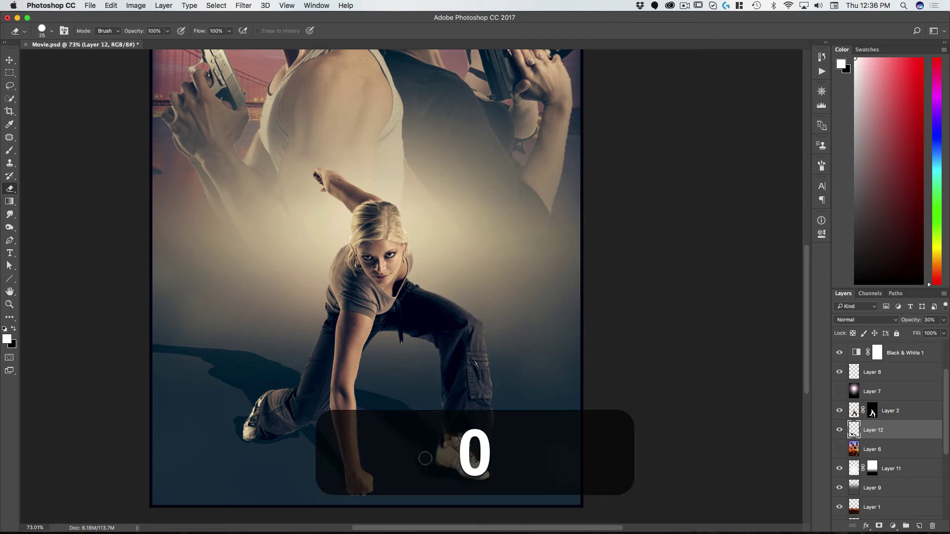
{"action": "mouse_move", "coordinate": [369, 416]}
{"action": "left_mouse_down"}
{"action": "mouse_move", "coordinate": [437, 470]}
{"action": "mouse_move", "coordinate": [477, 484]}
{"action": "mouse_move", "coordinate": [406, 451]}
{"action": "mouse_move", "coordinate": [439, 479]}
{"action": "mouse_move", "coordinate": [416, 470]}
{"action": "mouse_move", "coordinate": [478, 486]}
{"action": "left_mouse_up"}
{"action": "key", "text": "v"}
{"action": "scroll", "coordinate": [491, 361], "scroll_direction": "down", "scroll_amount": 5}
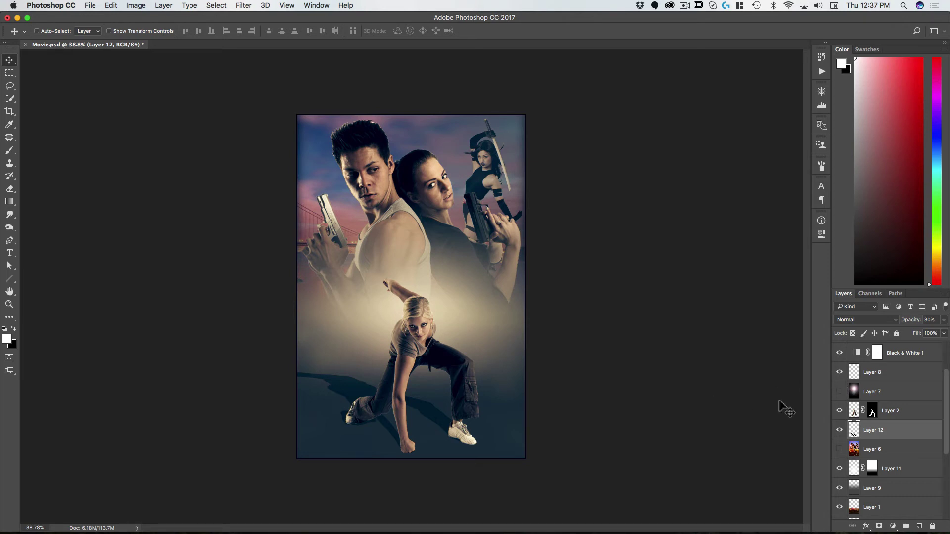
Add a Black & White adjustment layer above Layer 4.
{"action": "scroll", "coordinate": [874, 409], "scroll_direction": "down", "scroll_amount": 5}
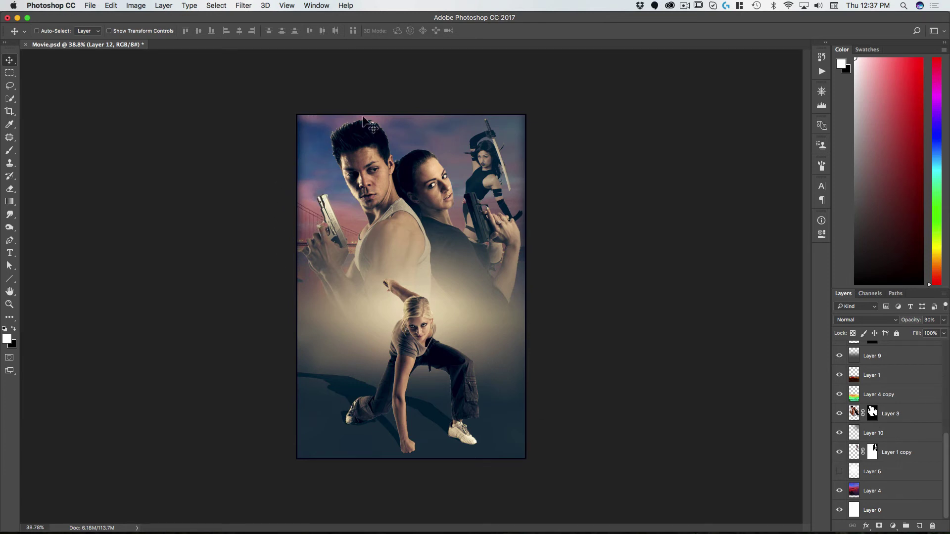
{"action": "left_click", "coordinate": [866, 490]}
{"action": "left_click", "coordinate": [890, 526]}
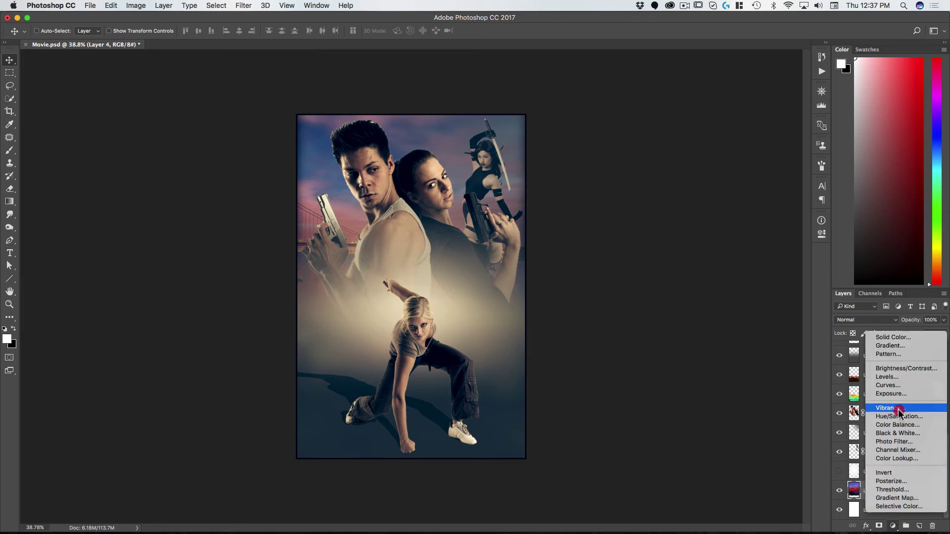
{"action": "left_click", "coordinate": [896, 433]}
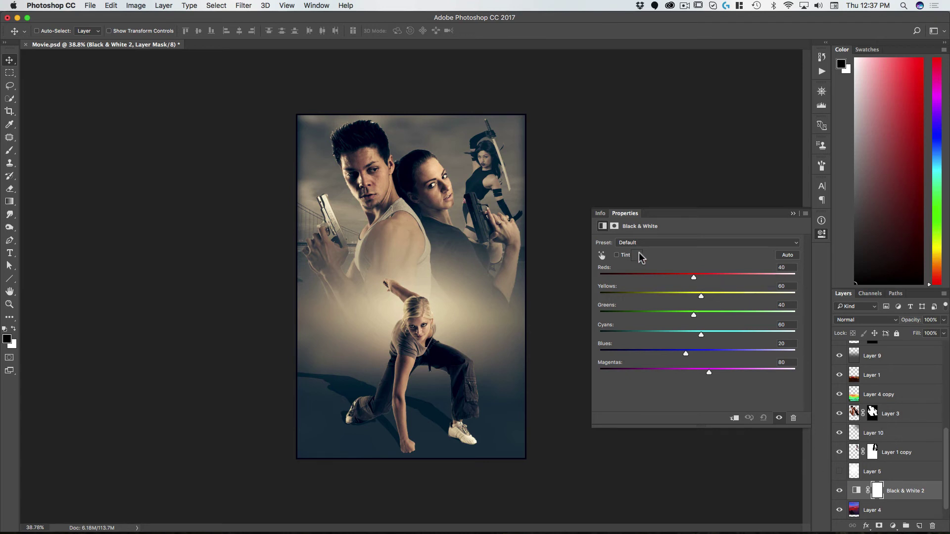
Enable Tint on Black & White 2 and choose light cyan #79ccd8.
{"action": "left_click", "coordinate": [618, 255]}
{"action": "left_click", "coordinate": [636, 255]}
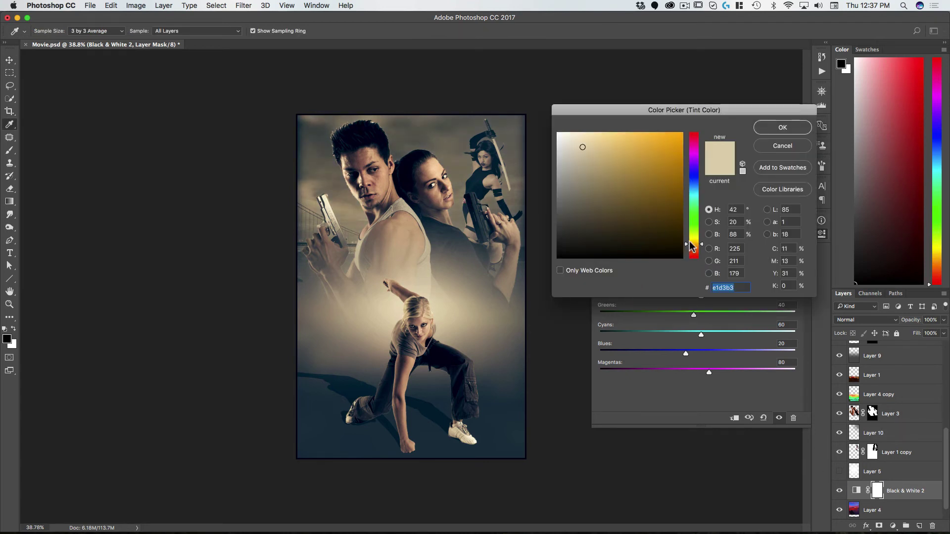
{"action": "left_click_drag", "start_coordinate": [693, 247], "coordinate": [702, 173]}
{"action": "left_click", "coordinate": [688, 193]}
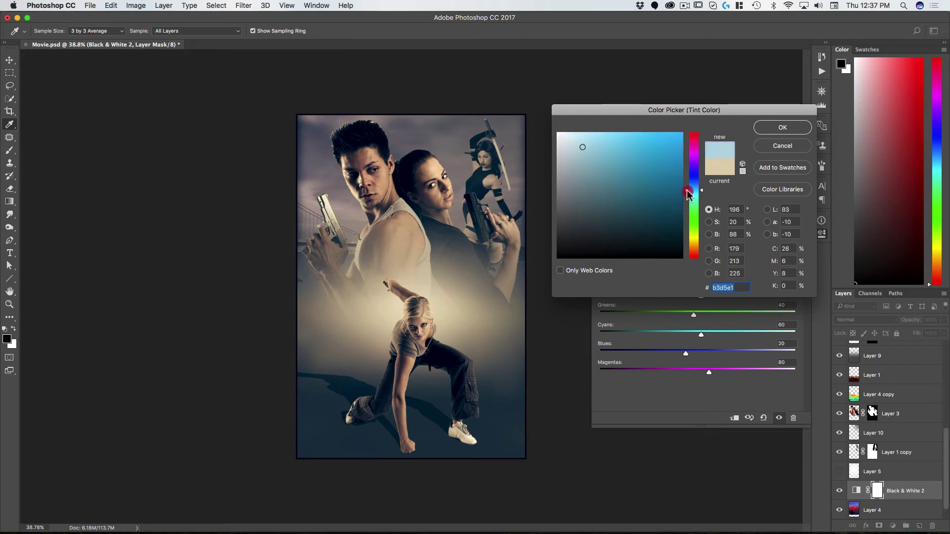
{"action": "left_click", "coordinate": [619, 201]}
{"action": "mouse_move", "coordinate": [619, 201]}
{"action": "left_mouse_down"}
{"action": "mouse_move", "coordinate": [628, 185]}
{"action": "mouse_move", "coordinate": [602, 184]}
{"action": "mouse_move", "coordinate": [615, 144]}
{"action": "mouse_move", "coordinate": [613, 155]}
{"action": "left_mouse_up"}
Move the cyan Black & White 2 tint above Layer 3 at 53% opacity.
{"action": "left_click", "coordinate": [782, 128]}
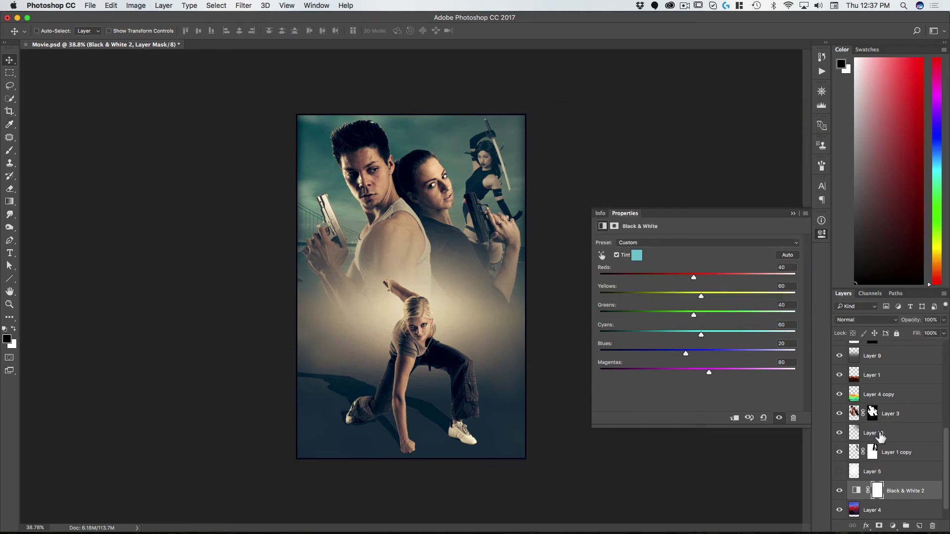
{"action": "left_click_drag", "start_coordinate": [856, 494], "coordinate": [873, 423]}
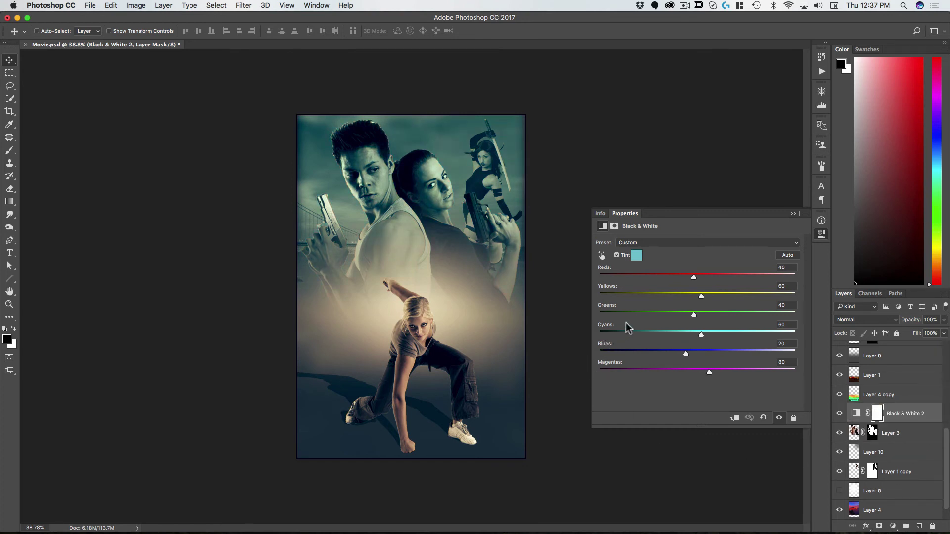
{"action": "left_click_drag", "start_coordinate": [915, 320], "coordinate": [892, 330]}
Place a copy of Black & White 2 lower in the stack, beneath Layer 1 copy.
{"action": "left_click_drag", "start_coordinate": [863, 419], "coordinate": [859, 441]}
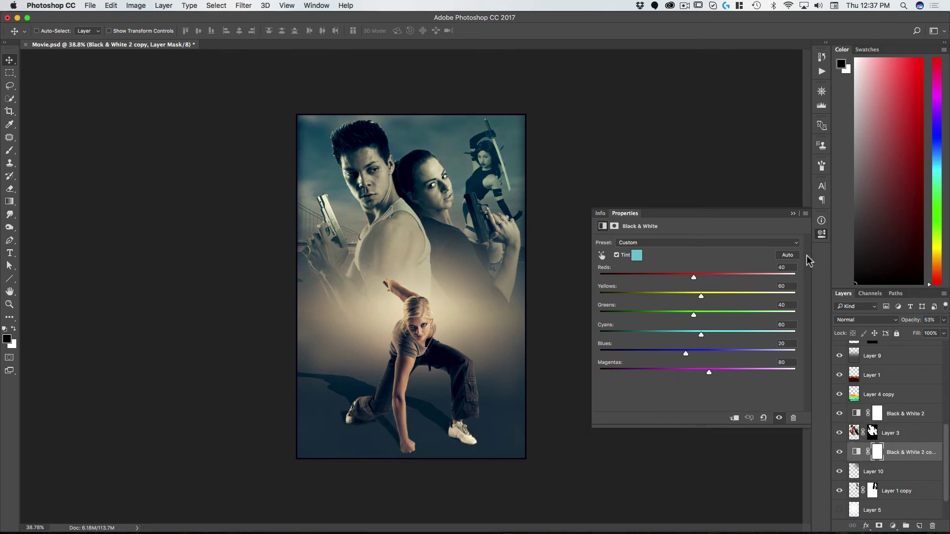
{"action": "left_click", "coordinate": [820, 236]}
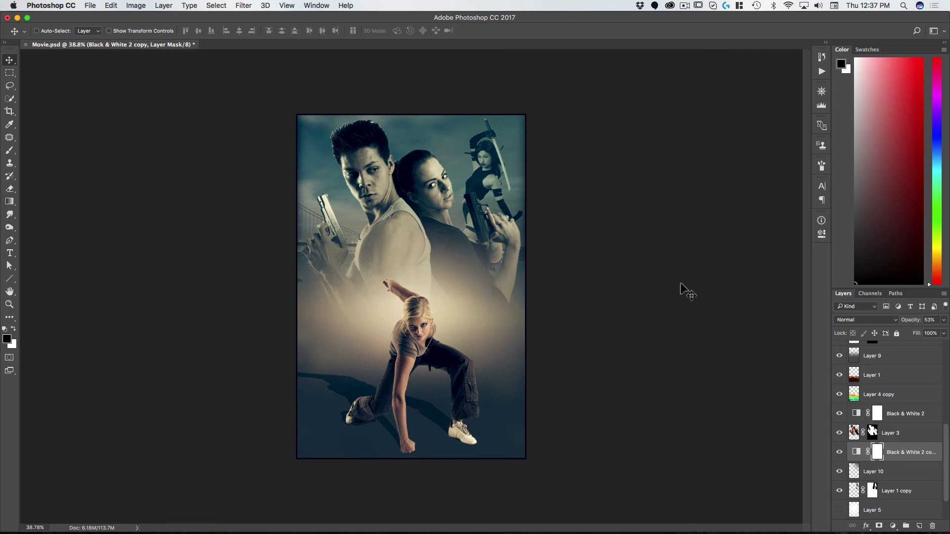
{"action": "left_click_drag", "start_coordinate": [872, 502], "coordinate": [863, 458]}
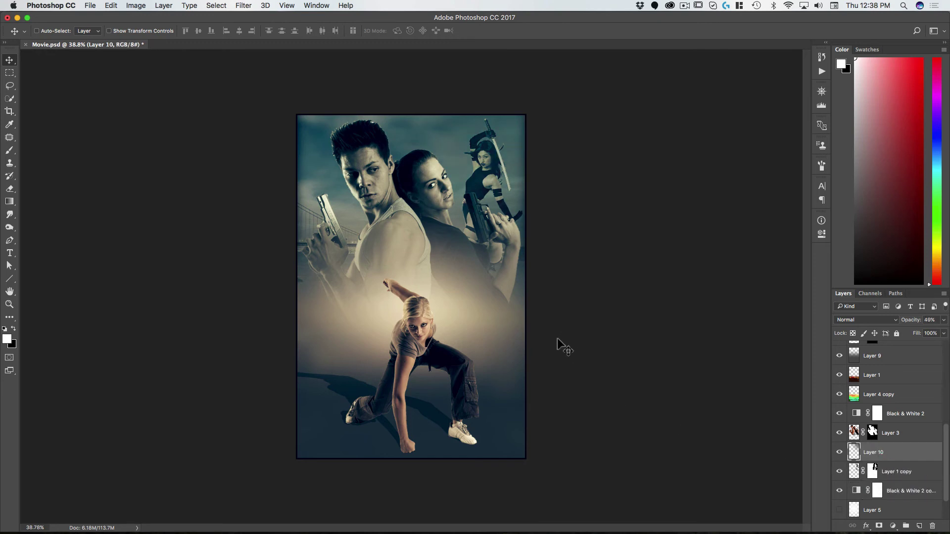
Make a soft radial Quick Mask selection around the crouching woman and invert it.
{"action": "scroll", "coordinate": [921, 369], "scroll_direction": "up", "scroll_amount": 10}
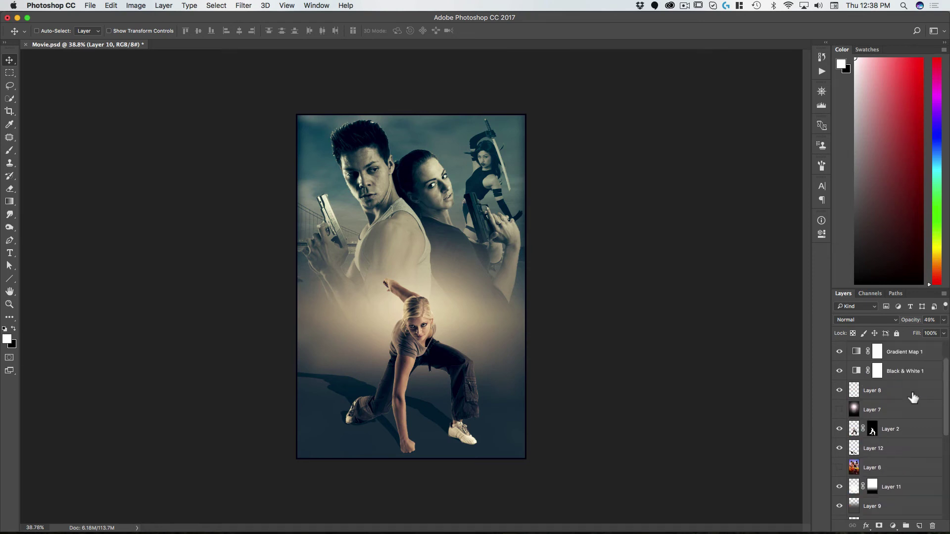
{"action": "left_click", "coordinate": [914, 358]}
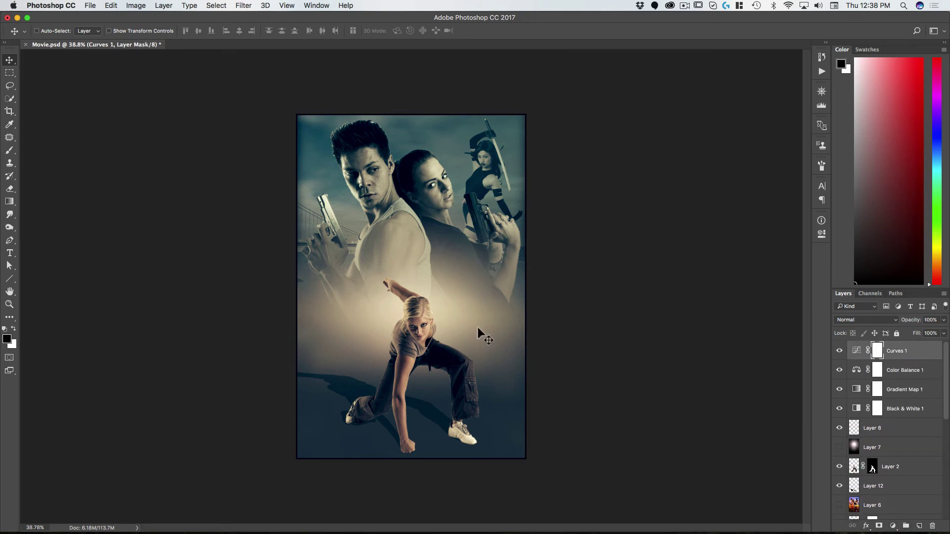
{"action": "key", "text": "q"}
{"action": "key", "text": "g"}
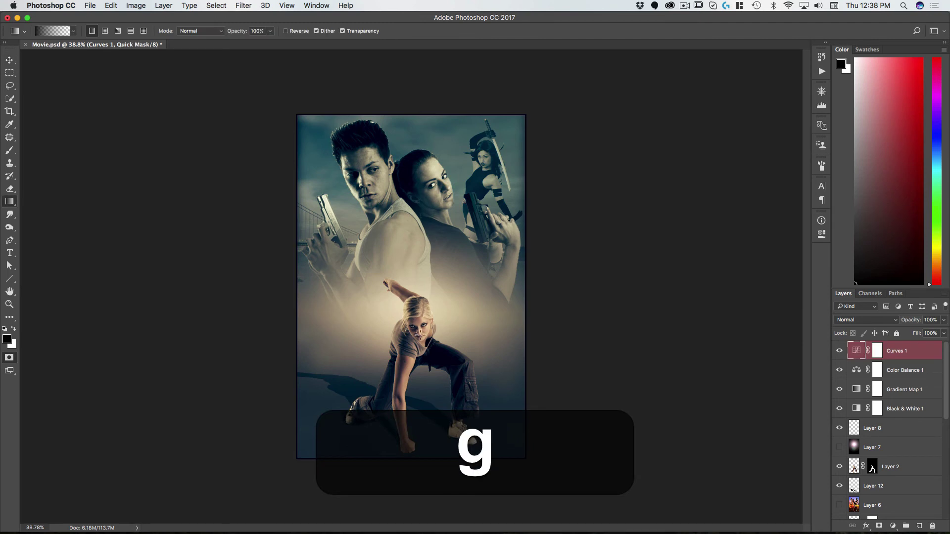
{"action": "left_click", "coordinate": [104, 31]}
{"action": "left_click_drag", "start_coordinate": [418, 346], "coordinate": [419, 446]}
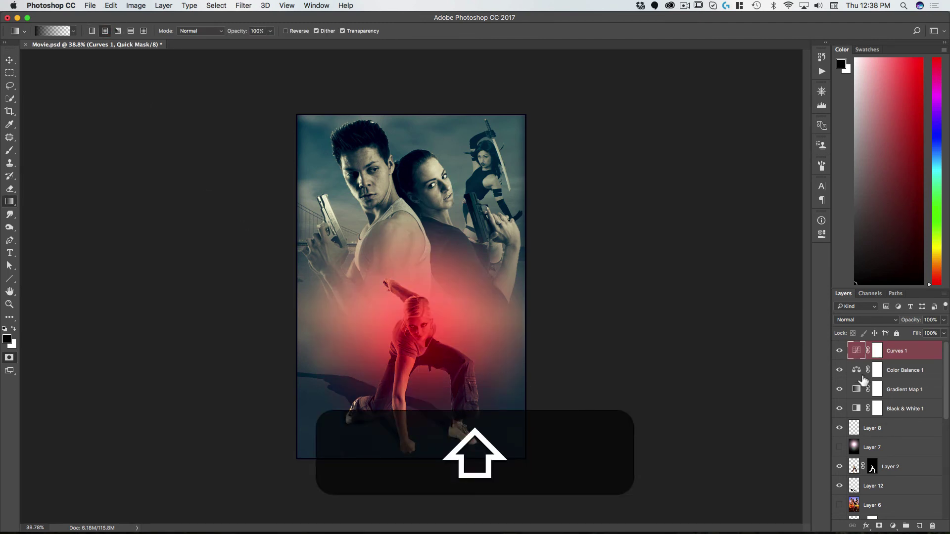
{"action": "key", "text": "q"}
{"action": "key", "text": "shift+super+i"}
Add Color Balance 2 with midtones Red +14, Yellow −12 and shadows Red +8.
{"action": "left_click", "coordinate": [893, 525]}
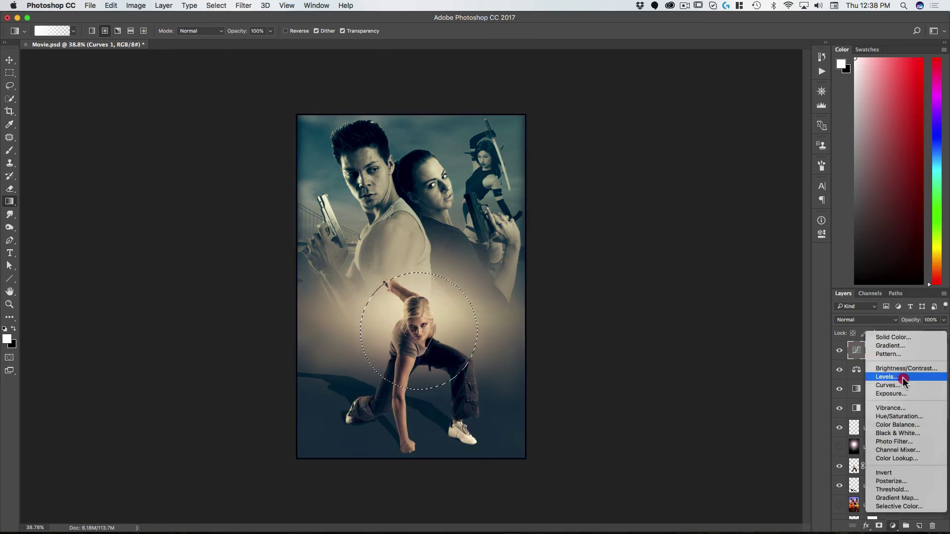
{"action": "left_click", "coordinate": [897, 424]}
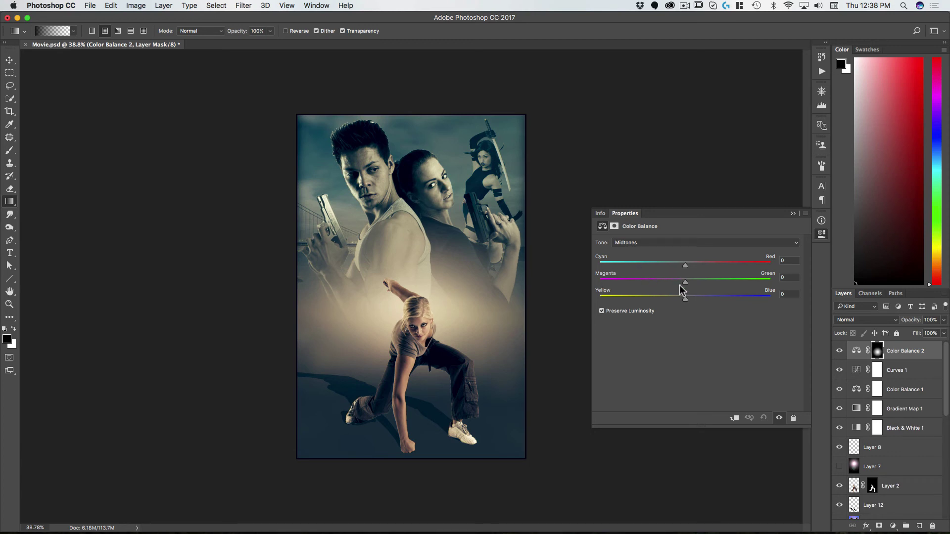
{"action": "mouse_move", "coordinate": [685, 303]}
{"action": "left_mouse_down"}
{"action": "mouse_move", "coordinate": [659, 305]}
{"action": "mouse_move", "coordinate": [675, 303]}
{"action": "left_mouse_up"}
{"action": "mouse_move", "coordinate": [685, 266]}
{"action": "left_mouse_down"}
{"action": "mouse_move", "coordinate": [706, 266]}
{"action": "mouse_move", "coordinate": [689, 267]}
{"action": "left_mouse_up"}
{"action": "left_click", "coordinate": [629, 243]}
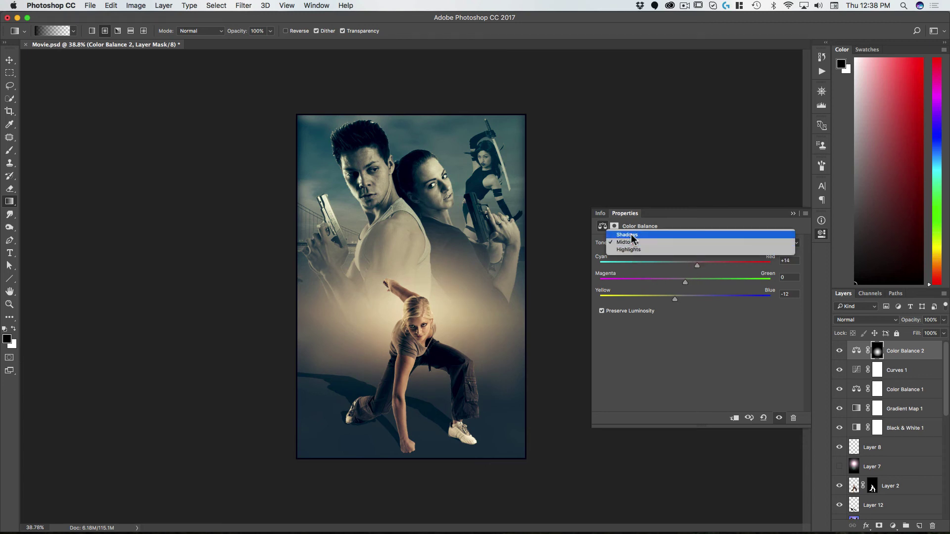
{"action": "left_click", "coordinate": [632, 235]}
{"action": "left_click_drag", "start_coordinate": [685, 266], "coordinate": [694, 266]}
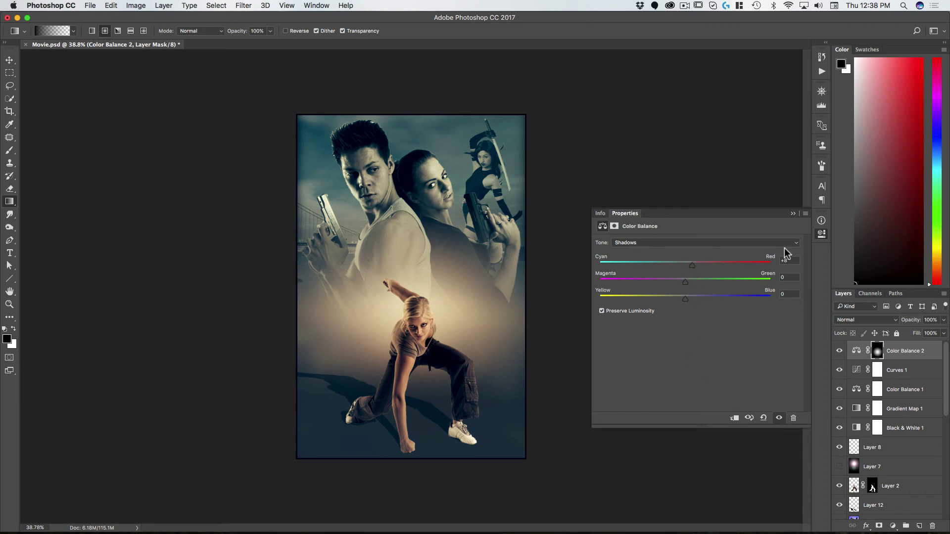
{"action": "left_click", "coordinate": [822, 235]}
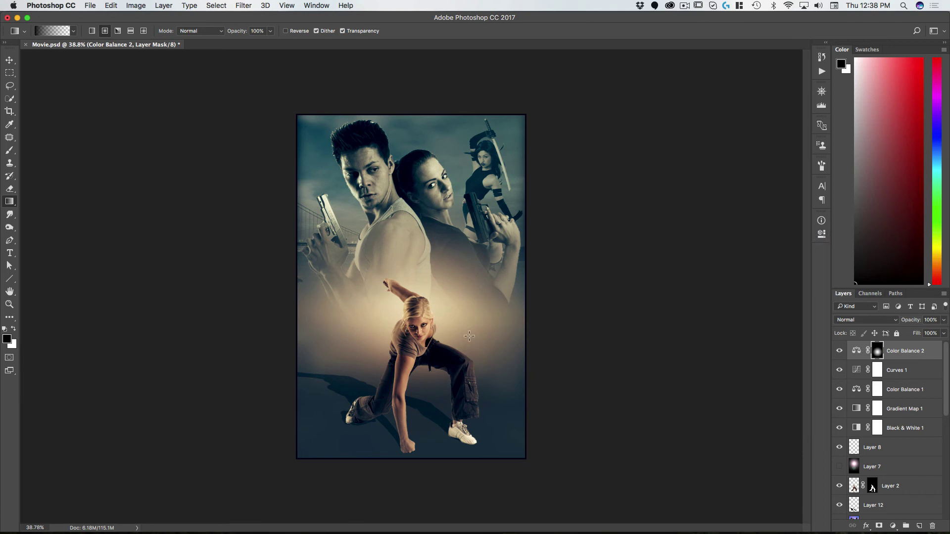
{"action": "key", "text": "v"}
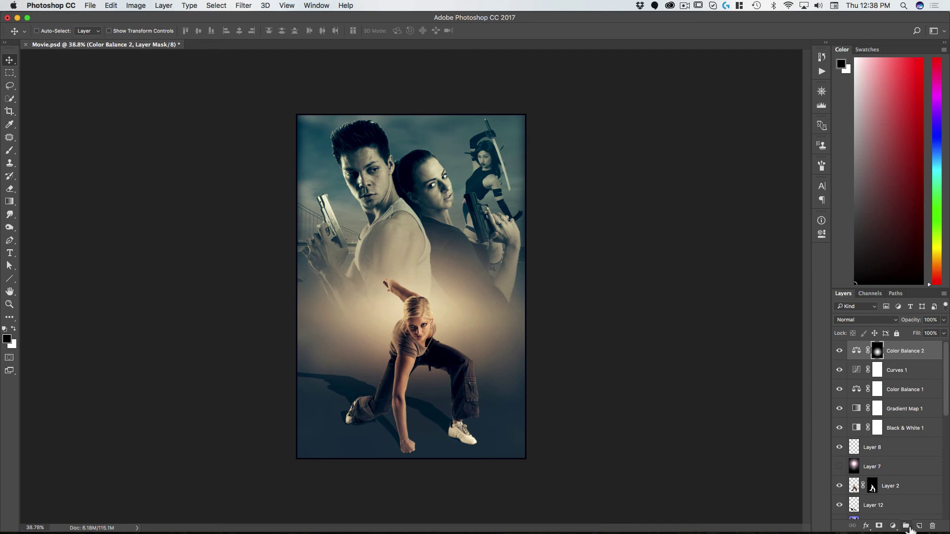
Select Layer 9 and revert the trial opacity change and earlier cloud smoke.
{"action": "scroll", "coordinate": [894, 451], "scroll_direction": "down", "scroll_amount": 5}
{"action": "scroll", "coordinate": [894, 452], "scroll_direction": "down", "scroll_amount": 3}
{"action": "left_click", "coordinate": [880, 376]}
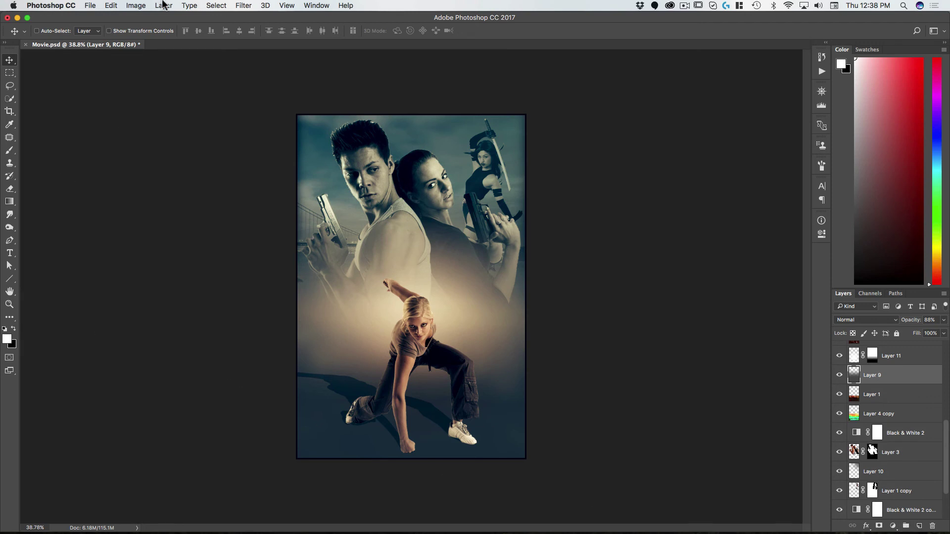
{"action": "left_click", "coordinate": [235, 6]}
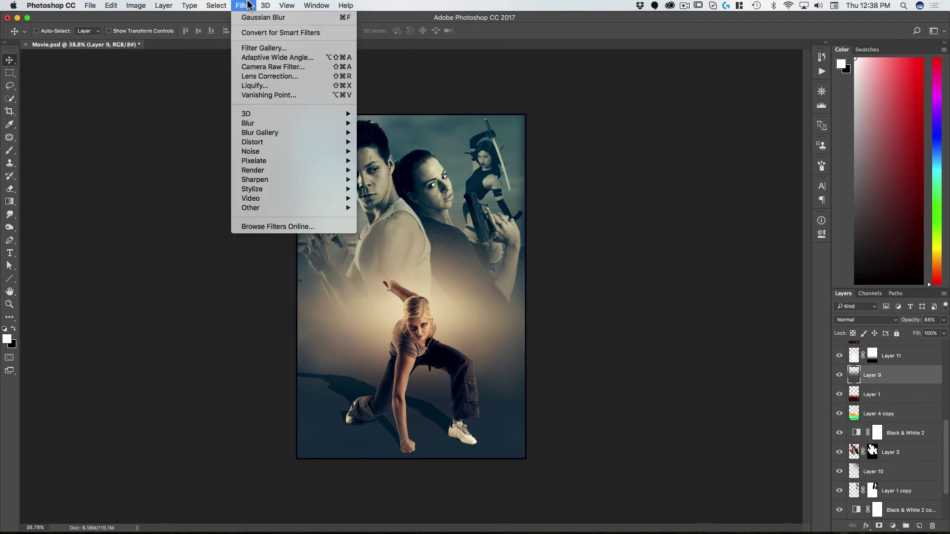
{"action": "mouse_move", "coordinate": [259, 173]}
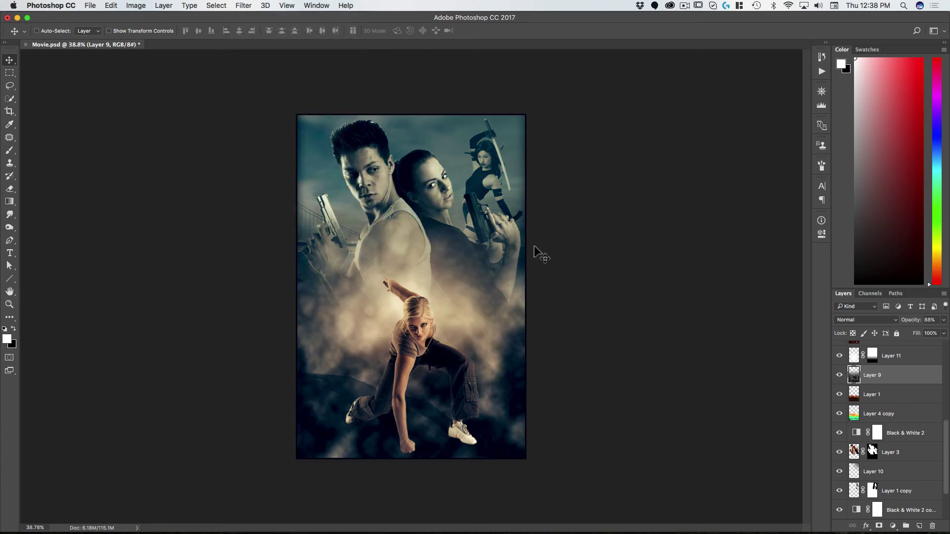
{"action": "key", "text": "3"}
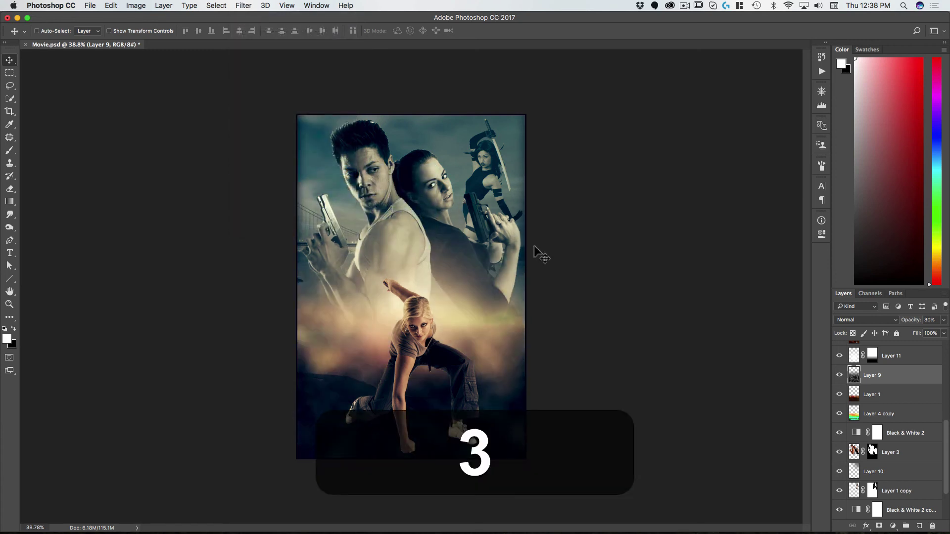
{"action": "key", "text": "super+z"}
{"action": "key", "text": "alt+super+z"}
{"action": "key", "text": "alt+super+z"}
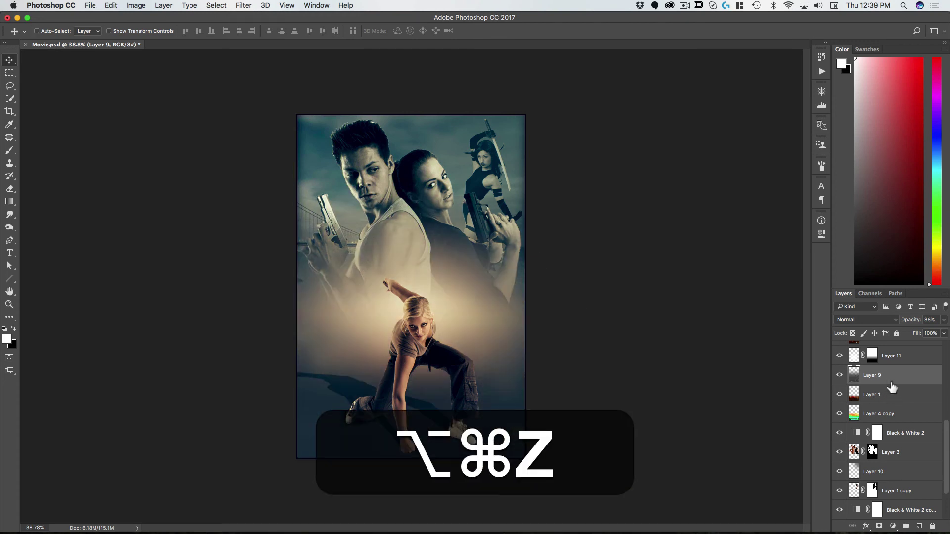
Fill a new Layer 13 with white, render Difference Clouds, and blend it in Soft Light.
{"action": "left_click", "coordinate": [919, 525]}
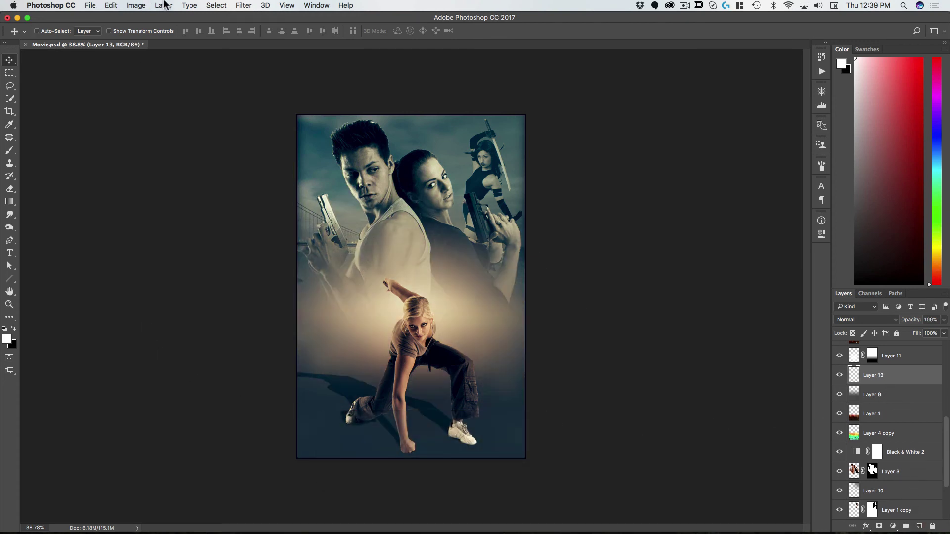
{"action": "left_click", "coordinate": [244, 6]}
{"action": "left_click", "coordinate": [262, 17]}
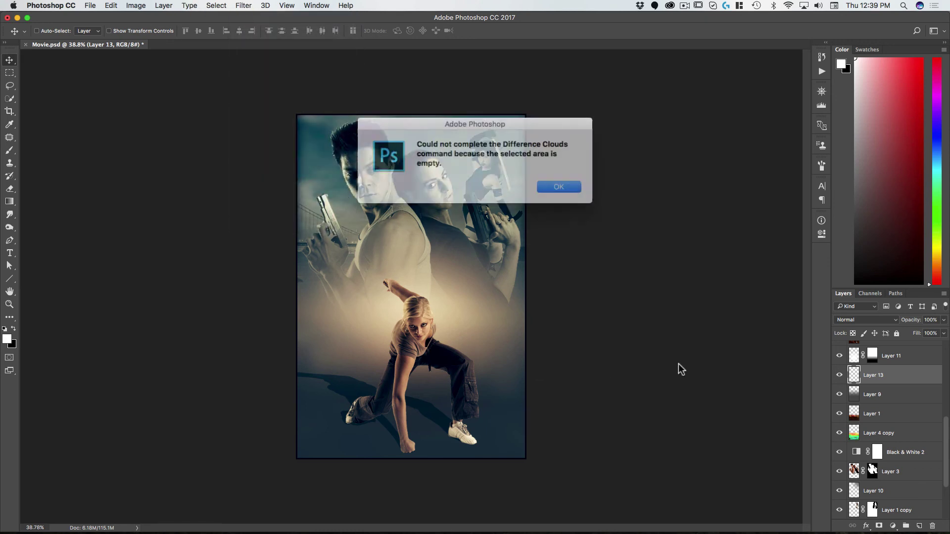
{"action": "left_click", "coordinate": [553, 184]}
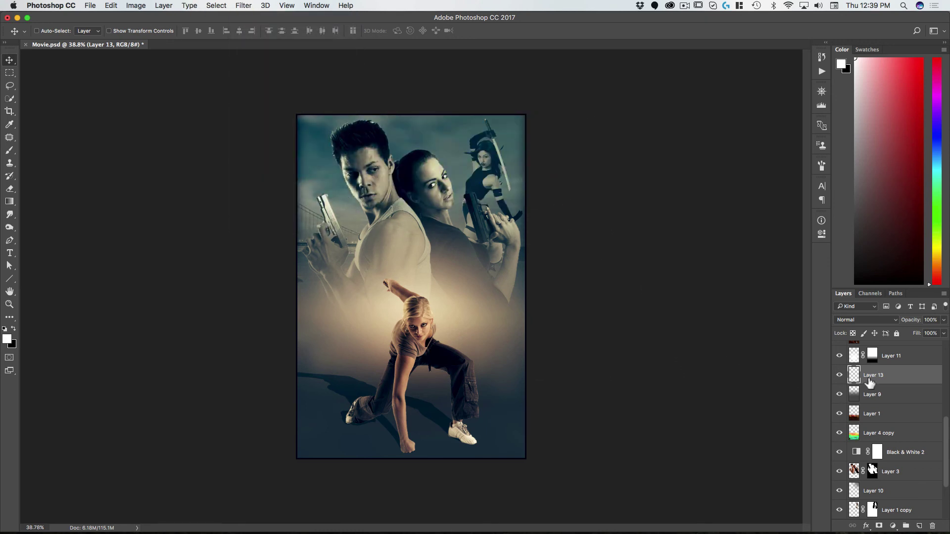
{"action": "key", "text": "alt+BackSpace"}
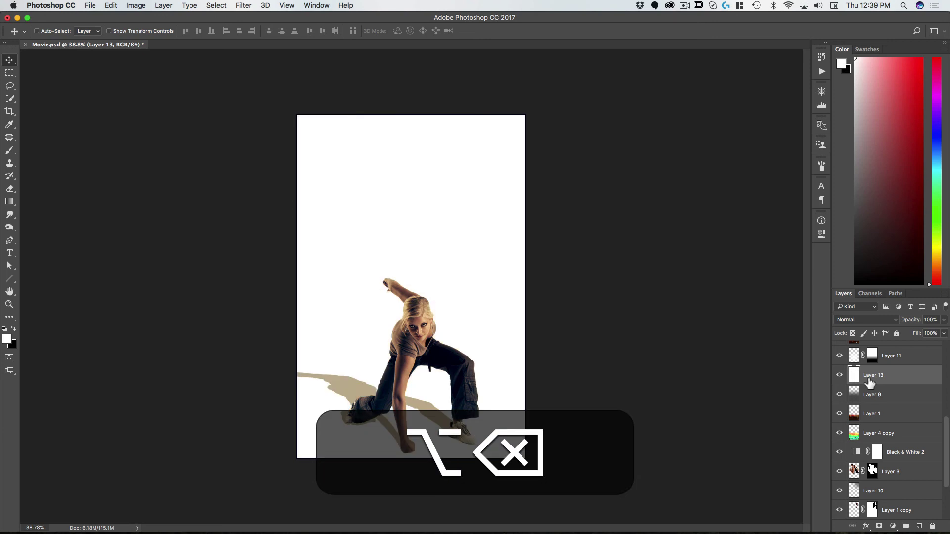
{"action": "left_click", "coordinate": [242, 5]}
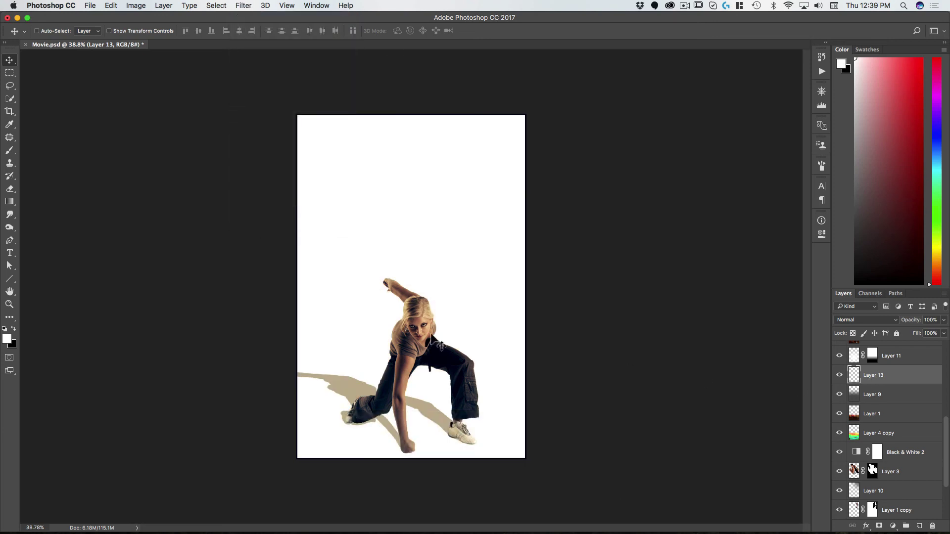
{"action": "key", "text": "alt+shift+f"}
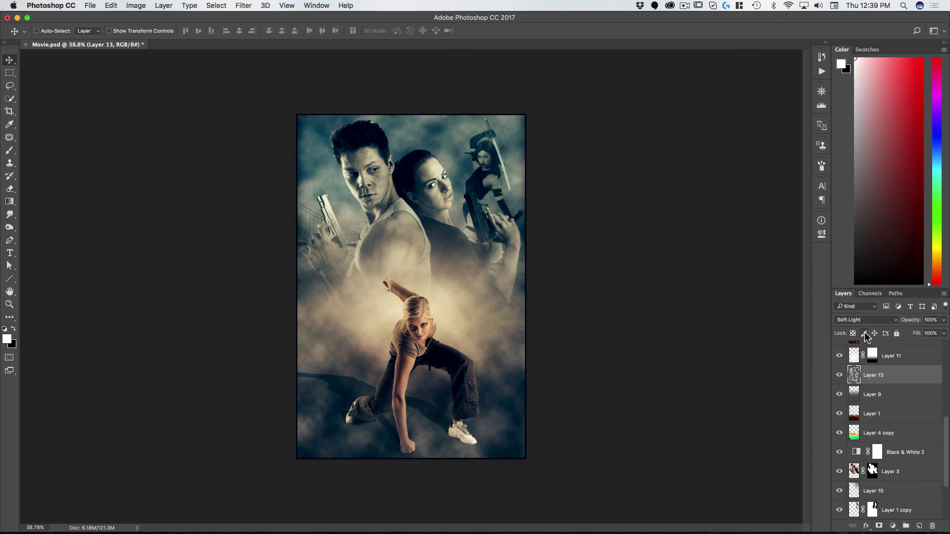
Lower the cloud layer to 41% opacity and stretch it vertically.
{"action": "left_click_drag", "start_coordinate": [912, 320], "coordinate": [883, 329]}
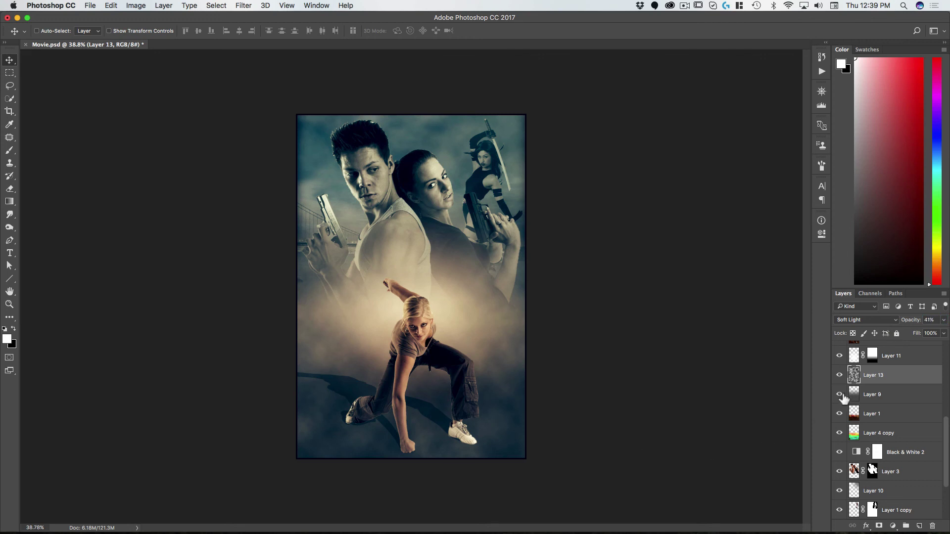
{"action": "key", "text": "super+t"}
{"action": "left_click_drag", "start_coordinate": [412, 113], "coordinate": [424, 181]}
{"action": "key", "text": "Return"}
Add a layer mask with a vertical linear gradient so the clouds fade toward the top.
{"action": "left_click", "coordinate": [880, 526]}
{"action": "key", "text": "g"}
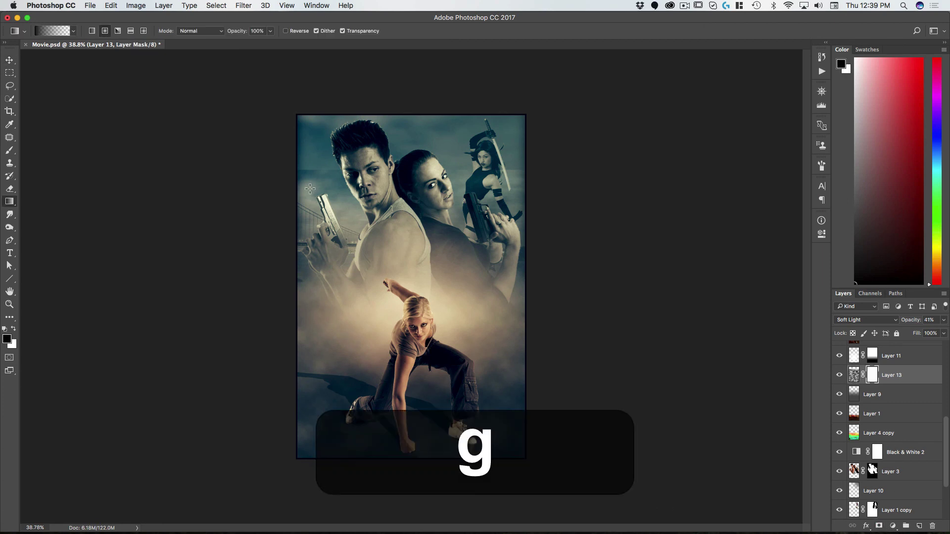
{"action": "key", "text": "shift+g"}
{"action": "left_click", "coordinate": [92, 31]}
{"action": "left_click_drag", "start_coordinate": [375, 223], "coordinate": [367, 374]}
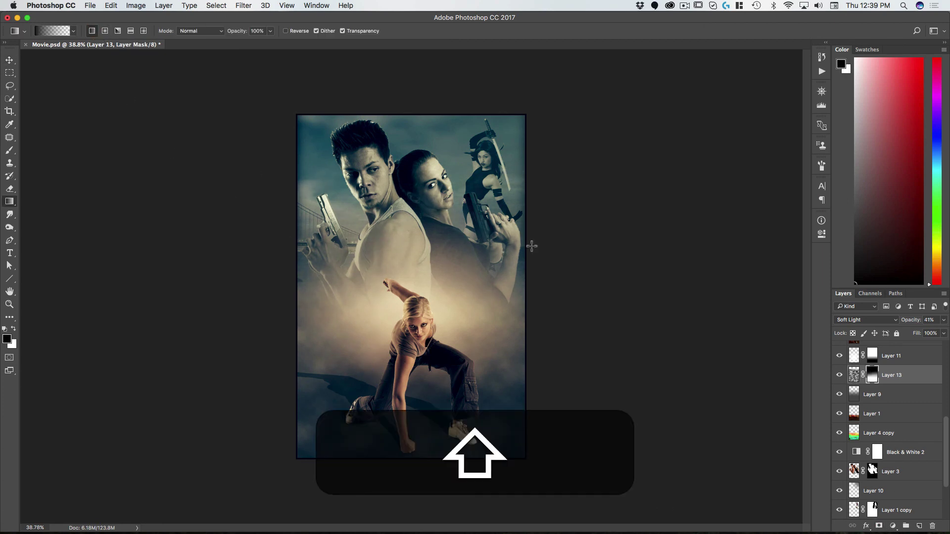
{"action": "key", "text": "v"}
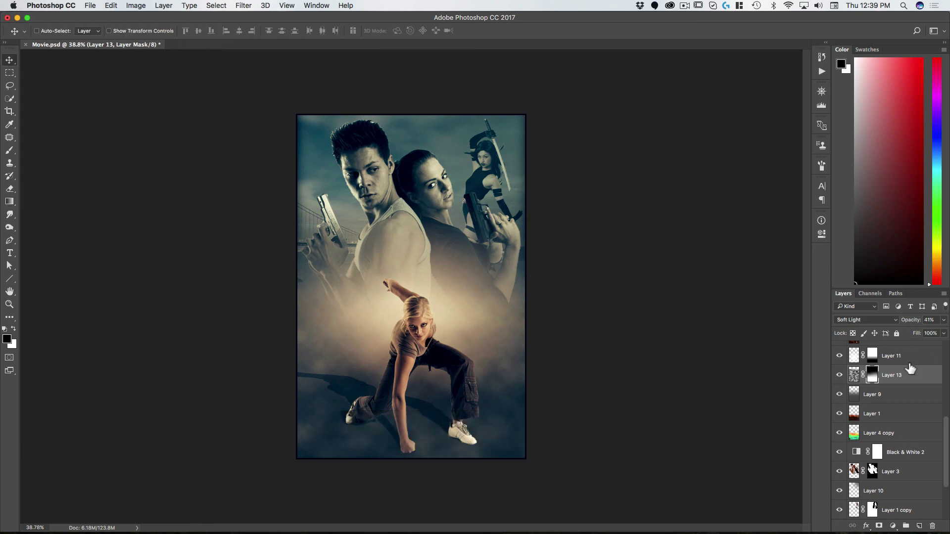
{"action": "scroll", "coordinate": [908, 369], "scroll_direction": "up", "scroll_amount": 5}
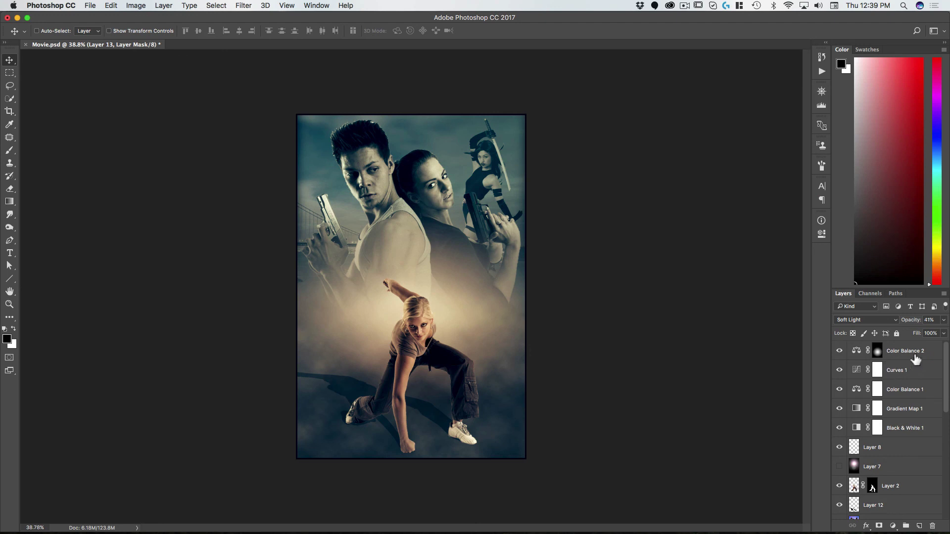
Add Layer 14 above Color Balance 2 and fill it with a grey foreground colour.
{"action": "left_click", "coordinate": [915, 354]}
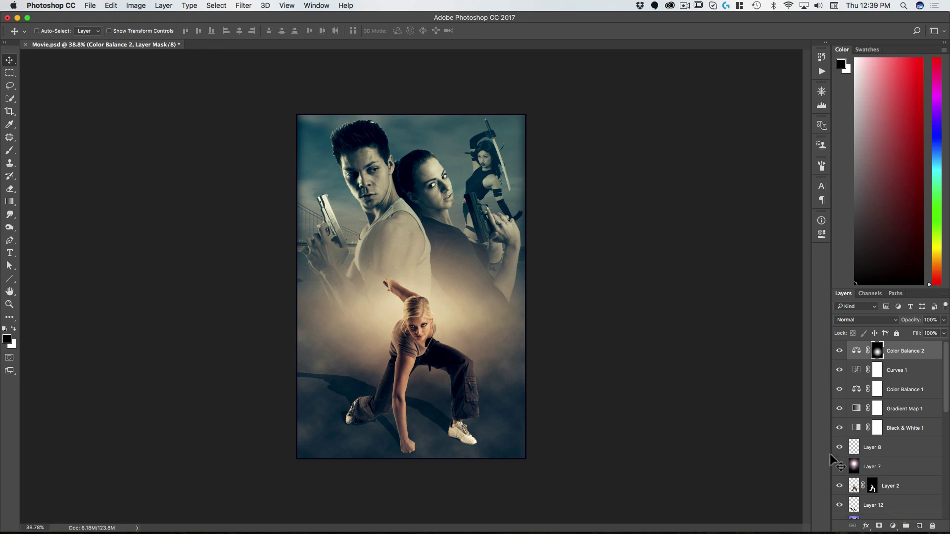
{"action": "left_click", "coordinate": [919, 526]}
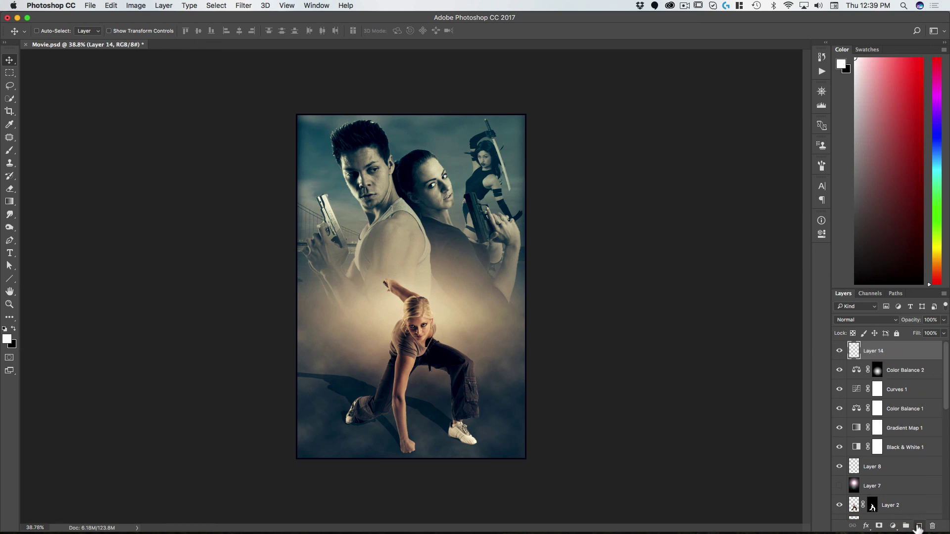
{"action": "left_click", "coordinate": [8, 338]}
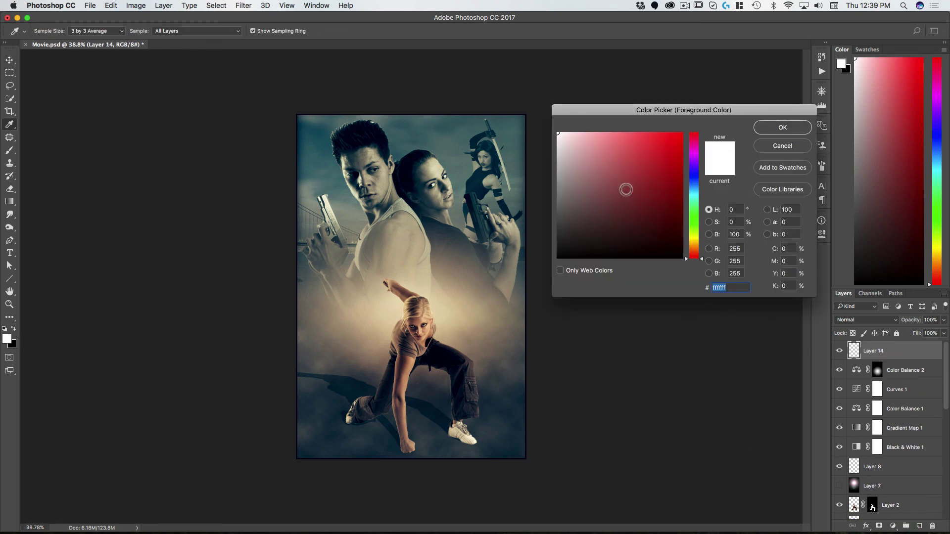
{"action": "left_click", "coordinate": [768, 128]}
{"action": "key", "text": "v"}
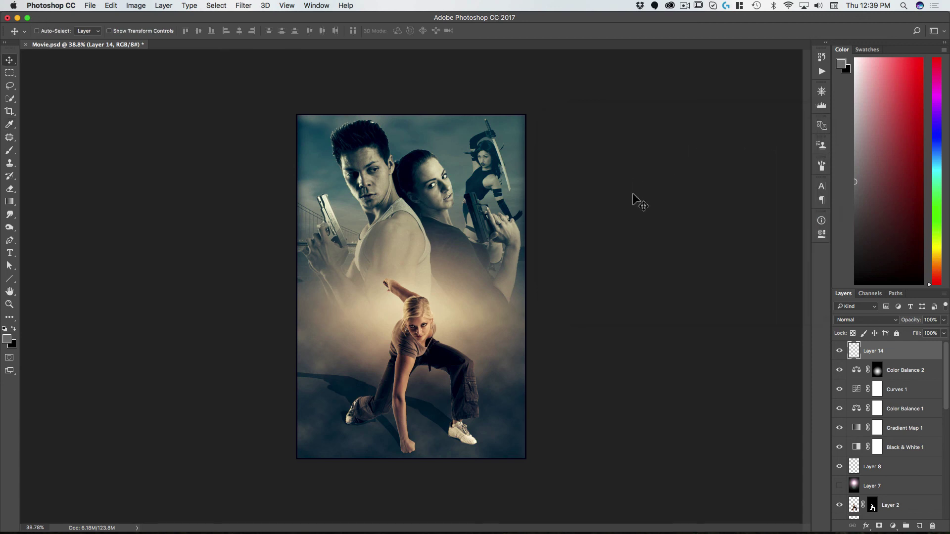
{"action": "key", "text": "alt+BackSpace"}
Apply subtle monochromatic Gaussian noise, then set Layer 14 to Soft Light at 60% opacity.
{"action": "left_click", "coordinate": [243, 5]}
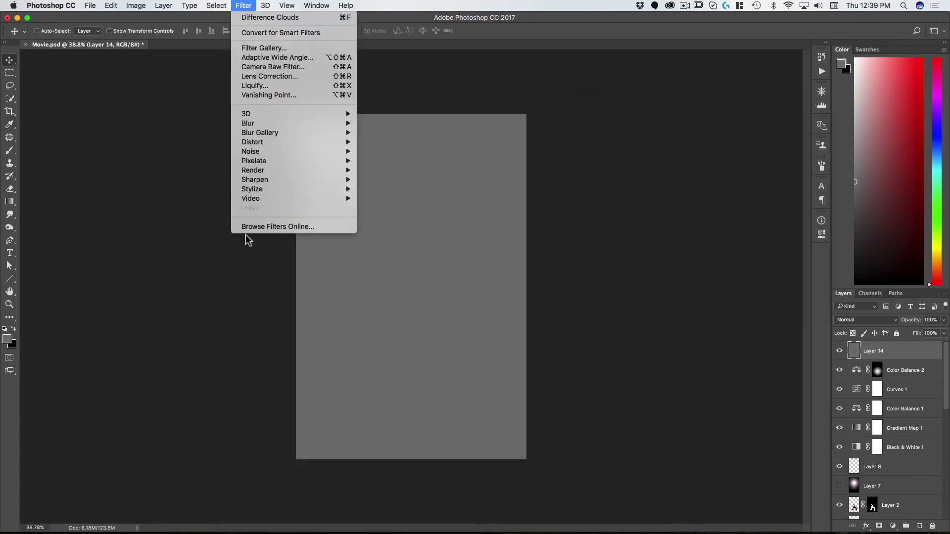
{"action": "mouse_move", "coordinate": [313, 152]}
{"action": "left_click", "coordinate": [389, 150]}
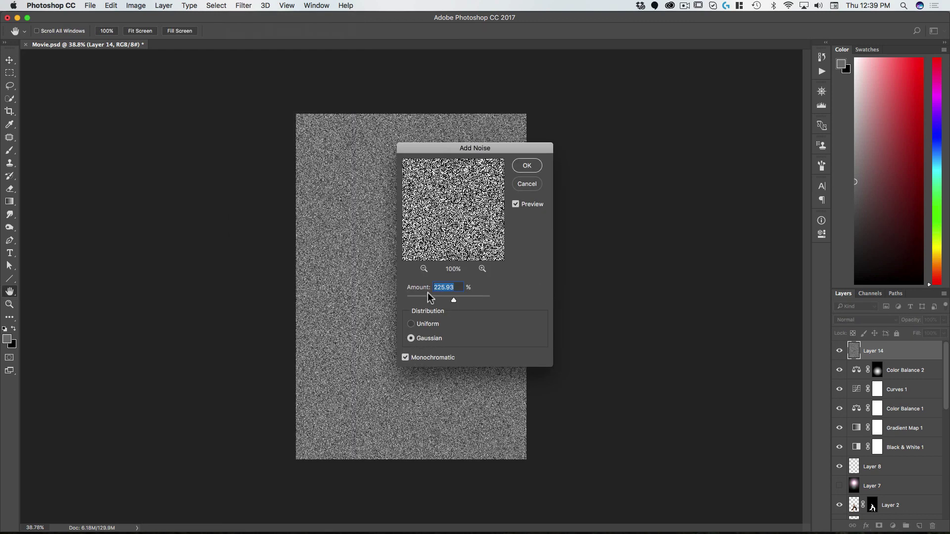
{"action": "left_click_drag", "start_coordinate": [427, 298], "coordinate": [408, 302]}
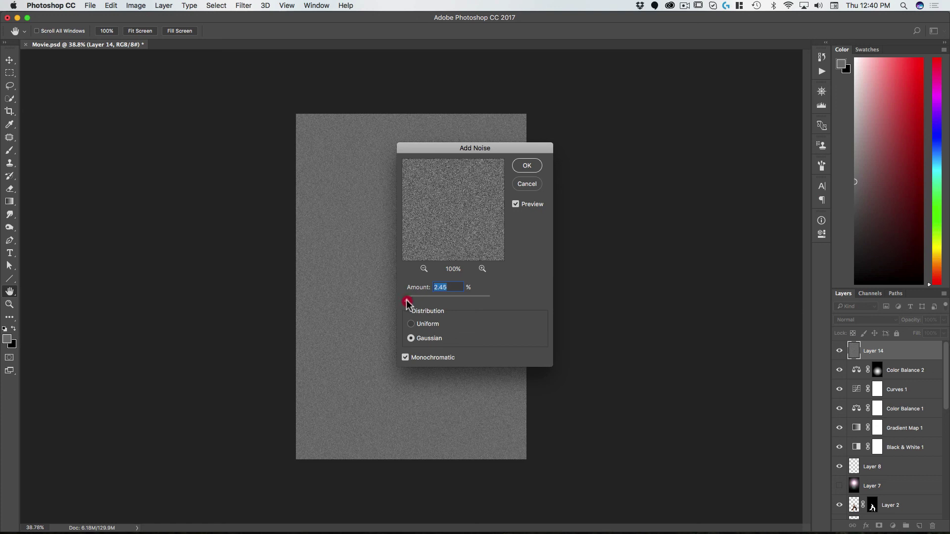
{"action": "left_click_drag", "start_coordinate": [408, 302], "coordinate": [408, 303]}
{"action": "left_click", "coordinate": [526, 166]}
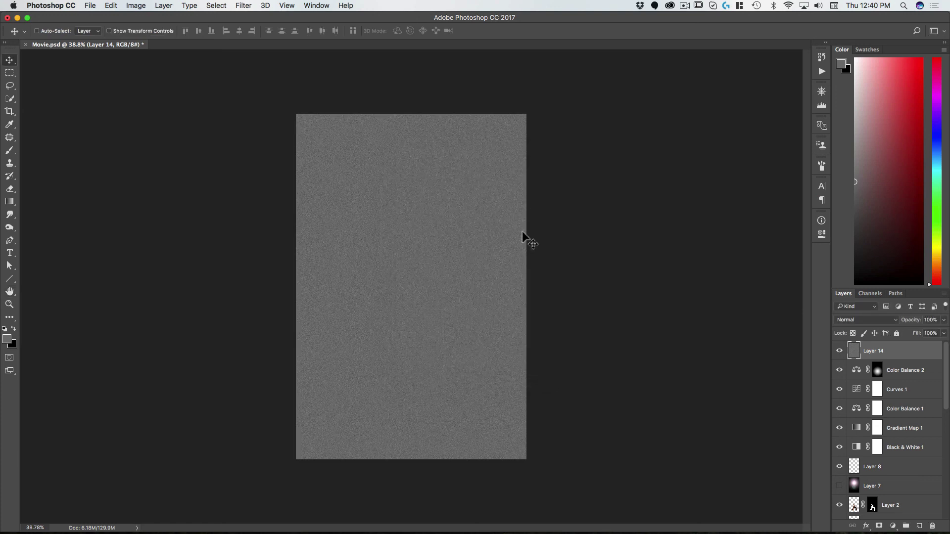
{"action": "left_click", "coordinate": [865, 320]}
{"action": "left_click", "coordinate": [862, 433]}
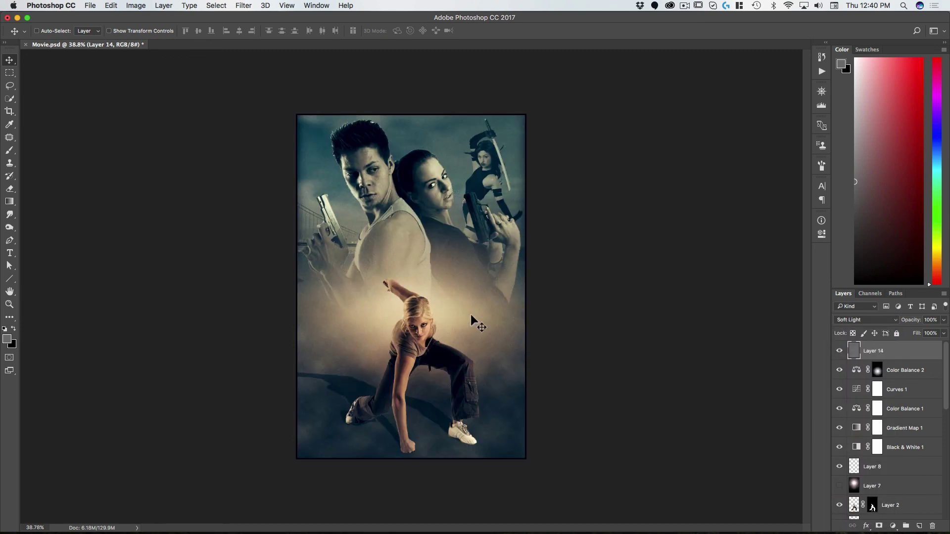
{"action": "left_click_drag", "start_coordinate": [911, 321], "coordinate": [892, 327]}
Stamp all visible layers into a new top Layer 15 with Option+Shift+Cmd+E.
{"action": "left_click", "coordinate": [920, 526]}
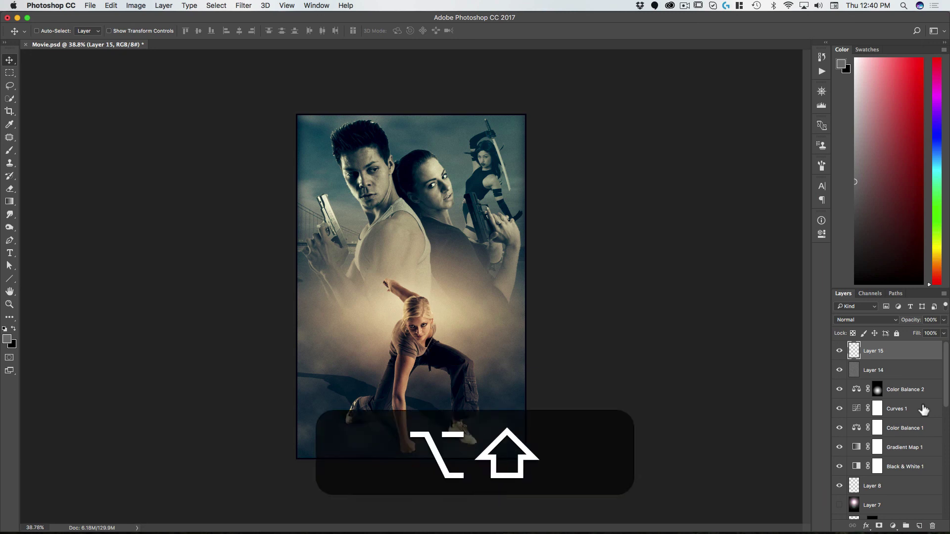
{"action": "key", "text": "alt+shift+super+e"}
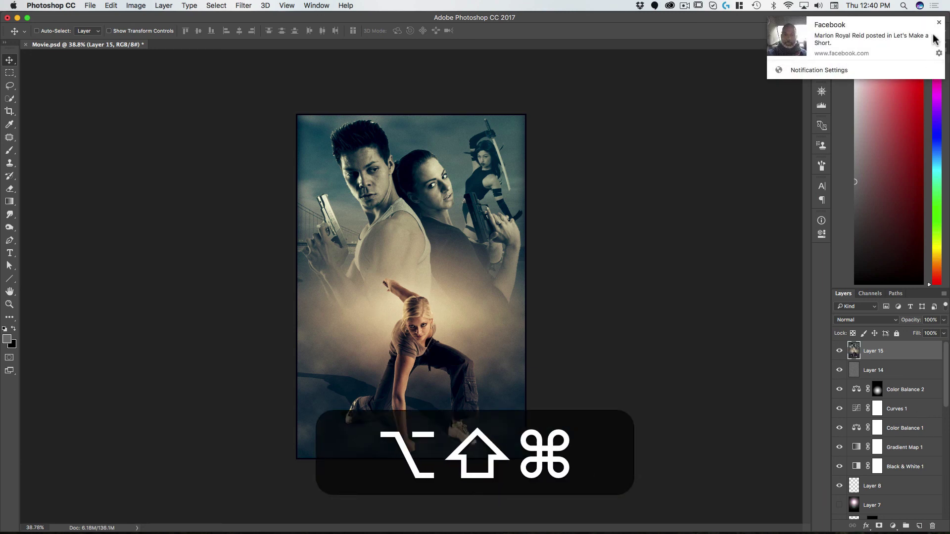
{"action": "left_click", "coordinate": [938, 22]}
{"action": "left_click", "coordinate": [231, 7]}
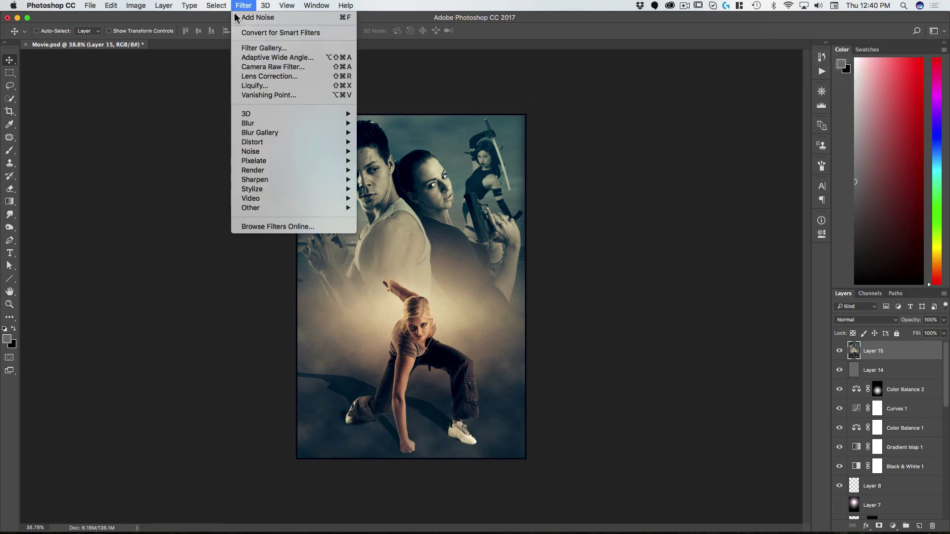
In Camera Raw, raise exposure, contrast and clarity, and add a −23 Highlight Priority vignette.
{"action": "left_click", "coordinate": [269, 66]}
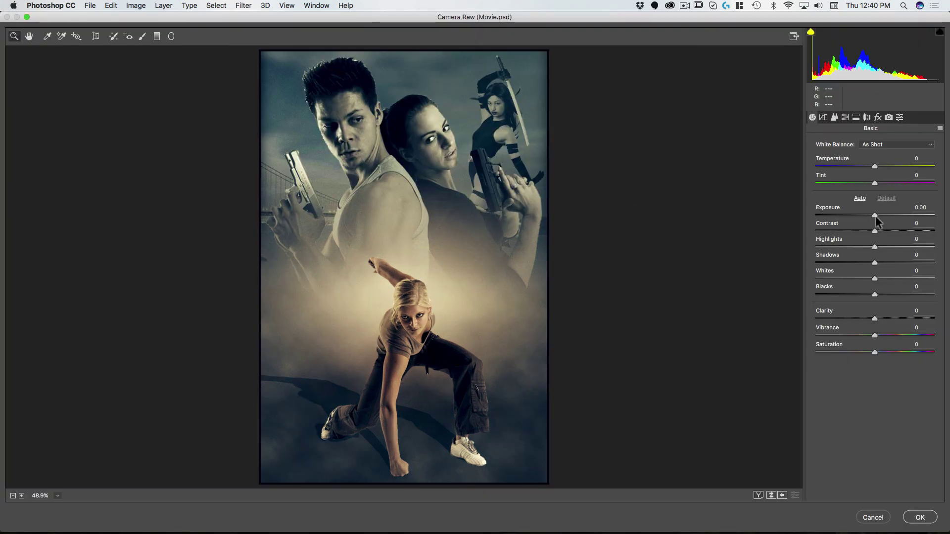
{"action": "left_click_drag", "start_coordinate": [874, 216], "coordinate": [882, 230]}
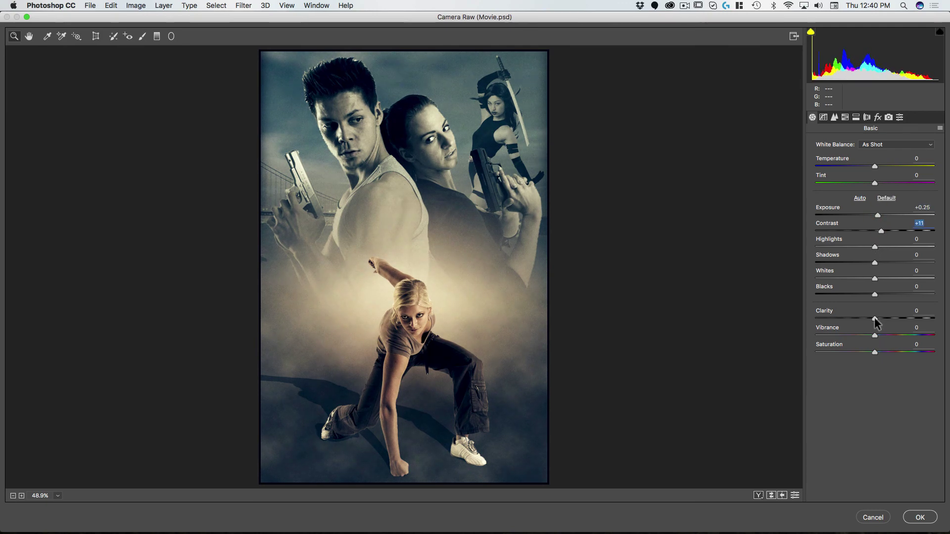
{"action": "left_click_drag", "start_coordinate": [874, 319], "coordinate": [894, 316]}
{"action": "left_click", "coordinate": [878, 117]}
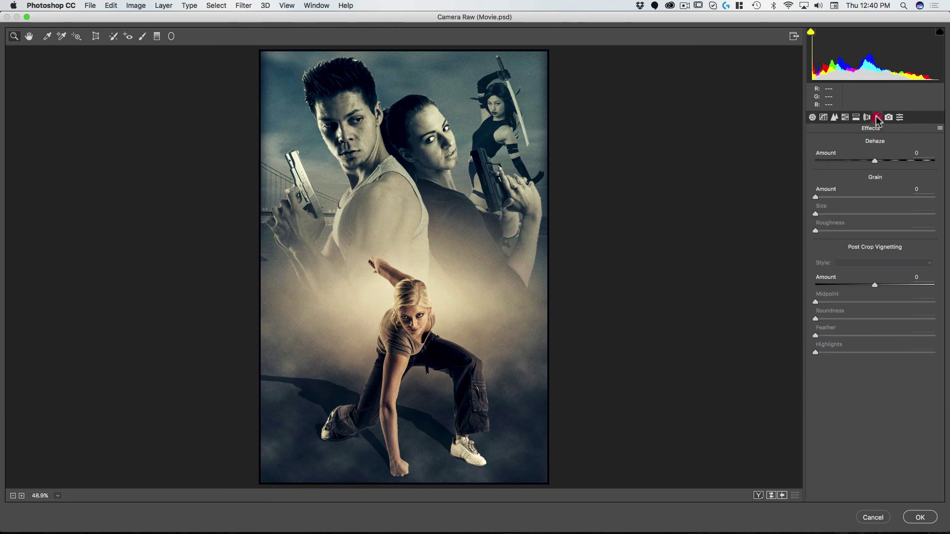
{"action": "left_click_drag", "start_coordinate": [872, 286], "coordinate": [859, 288]}
{"action": "left_click", "coordinate": [920, 518]}
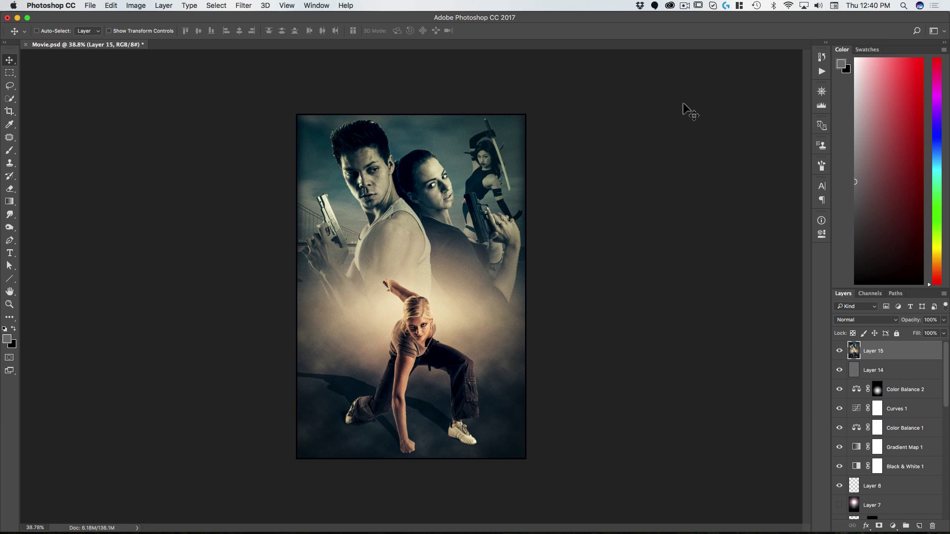
{"action": "left_click", "coordinate": [685, 6]}
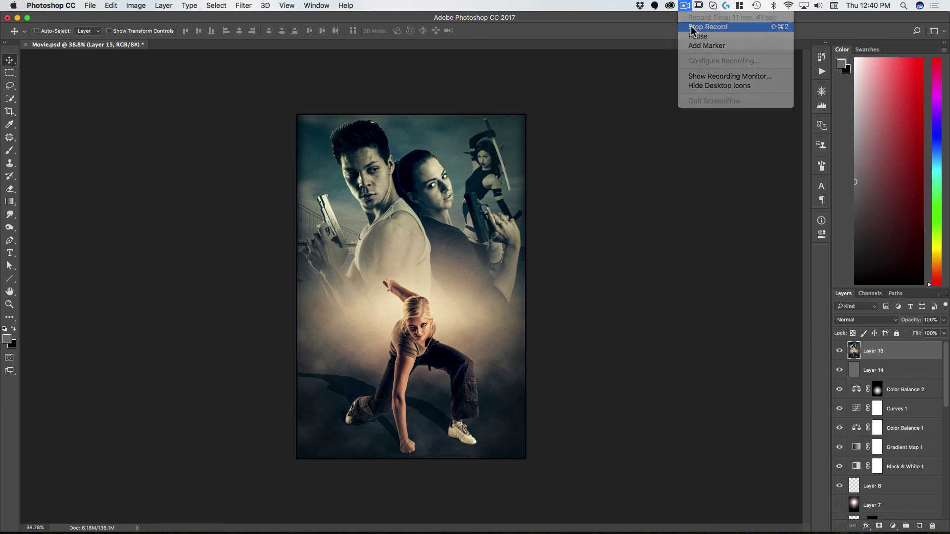